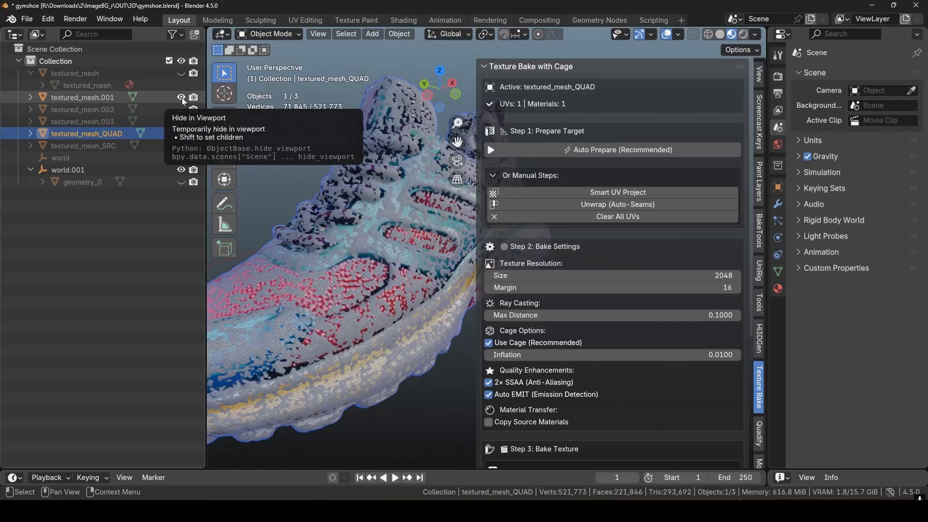
Bake the texture onto textured_mesh_QUAD with textured_mesh.001 as the source and the quad mesh as the active target.
{"action": "left_click", "coordinate": [97, 97]}
{"action": "left_click", "coordinate": [100, 133], "text": "ctrl"}
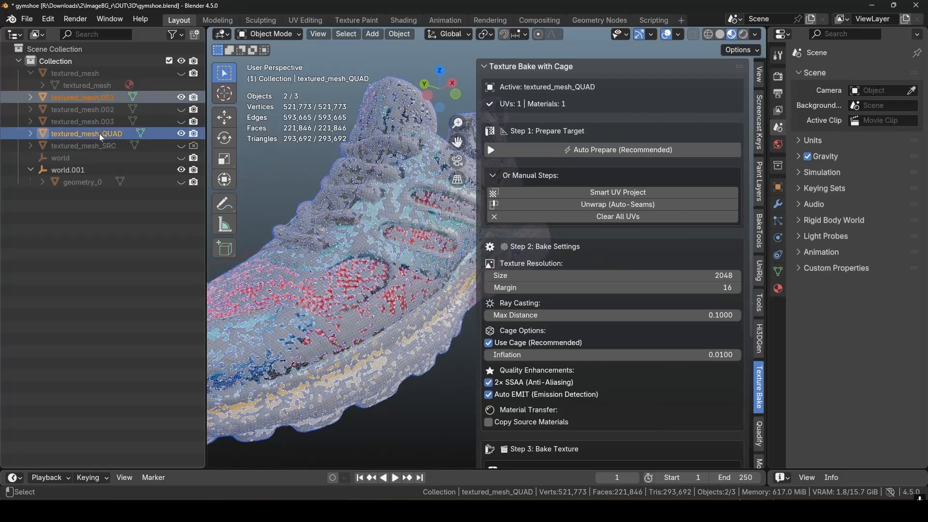
{"action": "scroll", "coordinate": [610, 329], "scroll_direction": "down", "scroll_amount": 5}
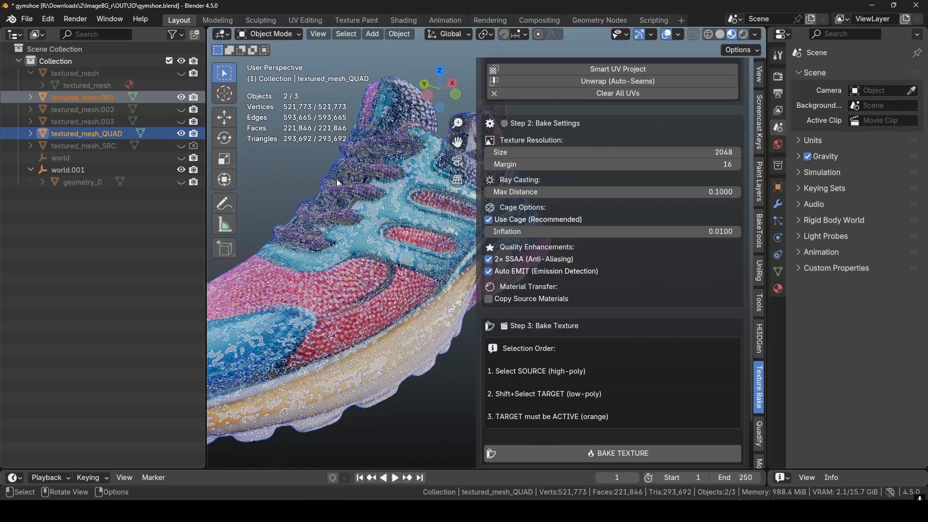
Hide textured_mesh.001, inspect the baked texture on the quad shoe up close, and deselect the shoe.
{"action": "left_click", "coordinate": [180, 97]}
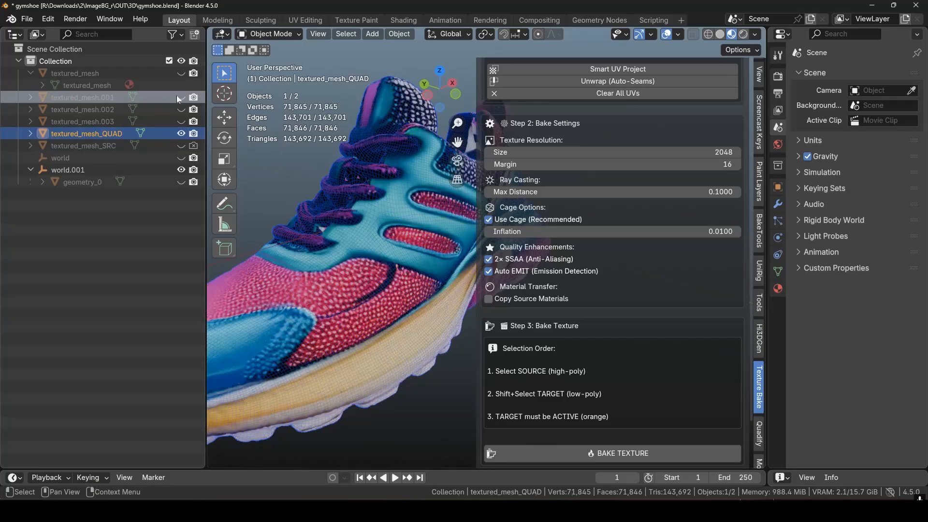
{"action": "scroll", "coordinate": [388, 251], "scroll_direction": "up", "scroll_amount": 5}
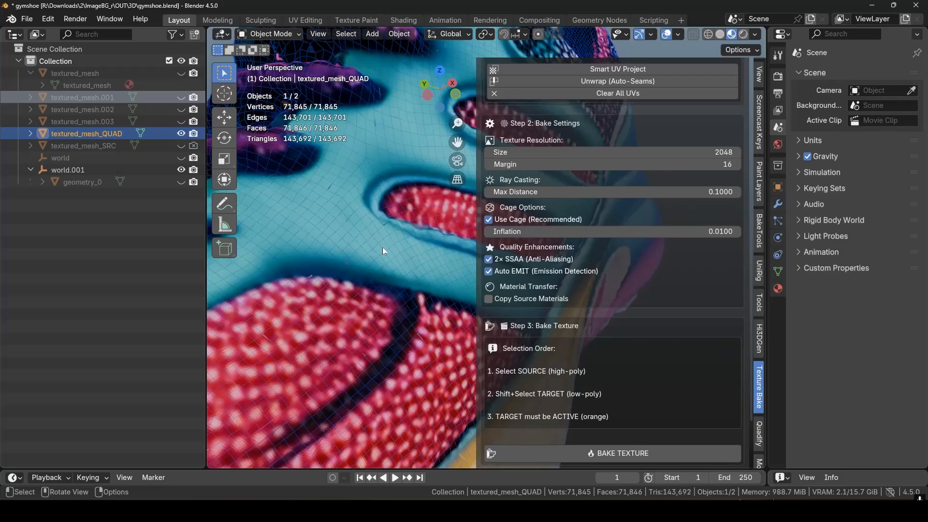
{"action": "scroll", "coordinate": [383, 249], "scroll_direction": "down", "scroll_amount": 5}
{"action": "left_click", "coordinate": [296, 184]}
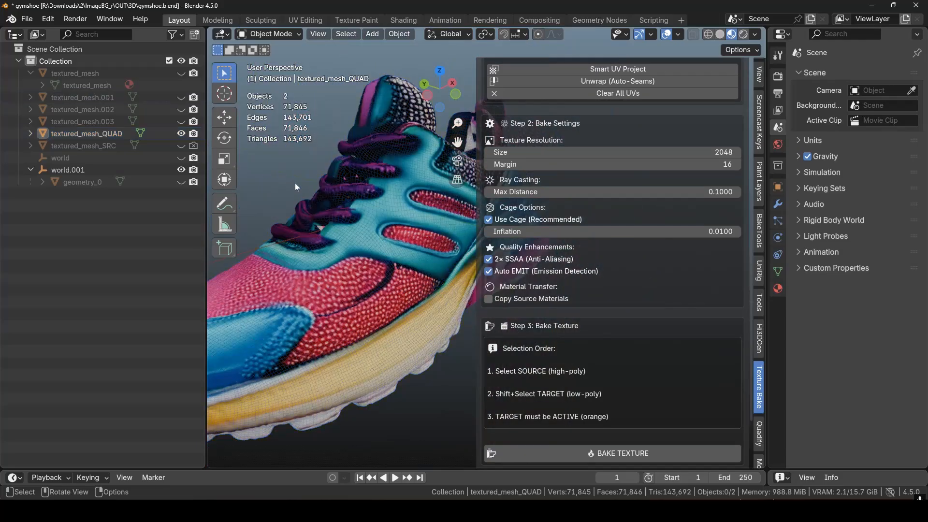
Examine the baked shoe from several sides alongside its UVT_BakeMat nodes in the Shading workspace, and return to the Layout workspace.
{"action": "left_click", "coordinate": [404, 20]}
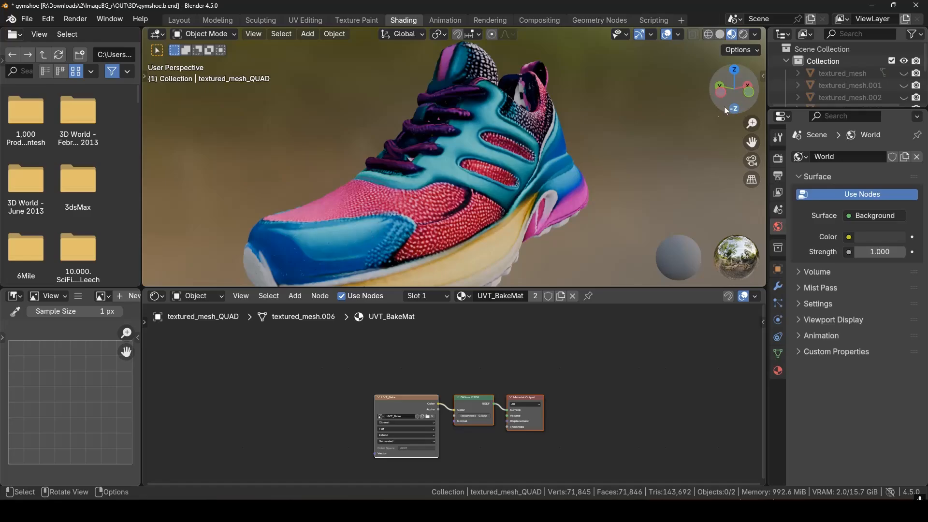
{"action": "mouse_move", "coordinate": [719, 101]}
{"action": "left_mouse_down"}
{"action": "mouse_move", "coordinate": [655, 103]}
{"action": "mouse_move", "coordinate": [563, 85]}
{"action": "mouse_move", "coordinate": [537, 98]}
{"action": "mouse_move", "coordinate": [486, 95]}
{"action": "mouse_move", "coordinate": [725, 109]}
{"action": "left_mouse_up"}
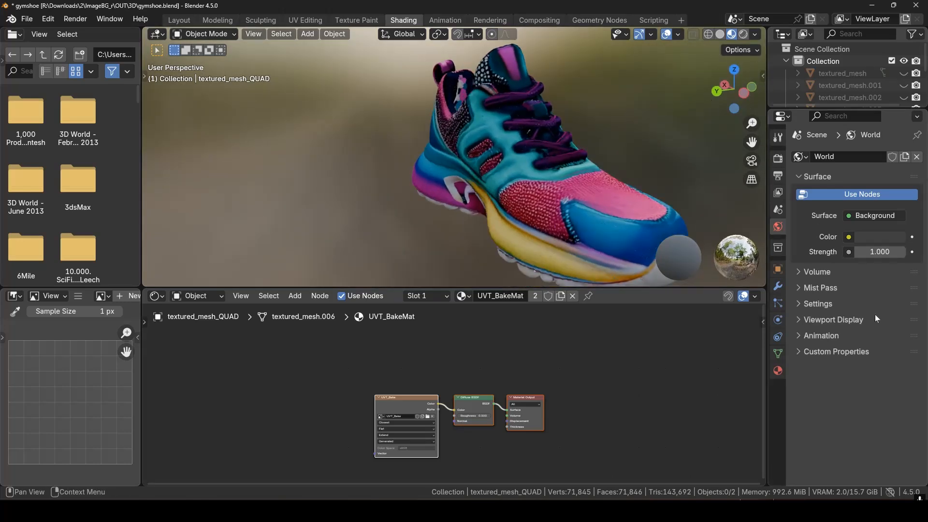
{"action": "left_click", "coordinate": [180, 21]}
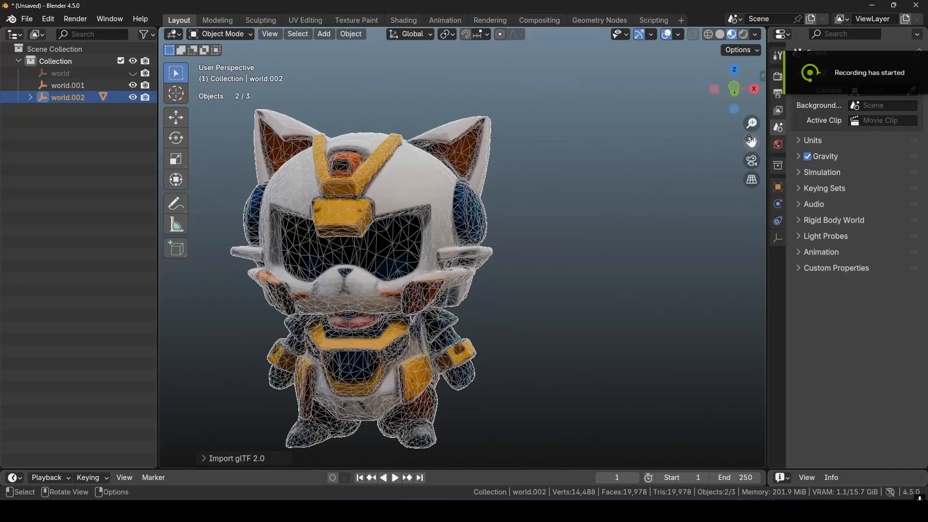
Select the armoured cat mesh and set the Quadify target faces to 40000.
{"action": "left_click_drag", "start_coordinate": [751, 140], "coordinate": [819, 100]}
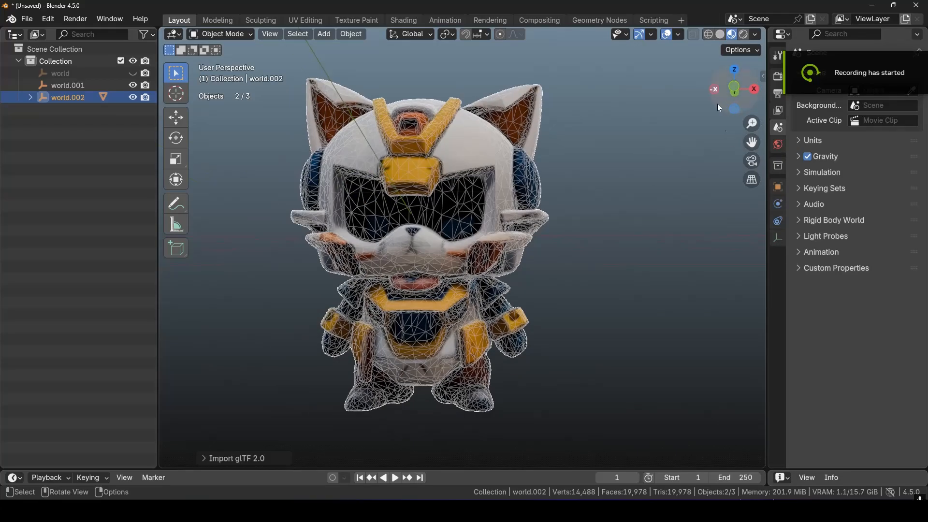
{"action": "left_click_drag", "start_coordinate": [719, 108], "coordinate": [632, 159]}
{"action": "left_click", "coordinate": [619, 176]}
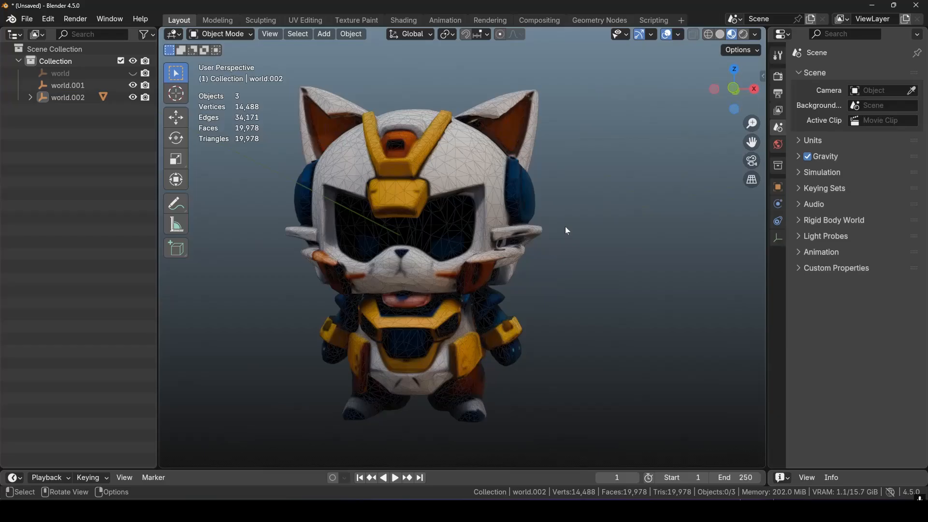
{"action": "left_click", "coordinate": [510, 222]}
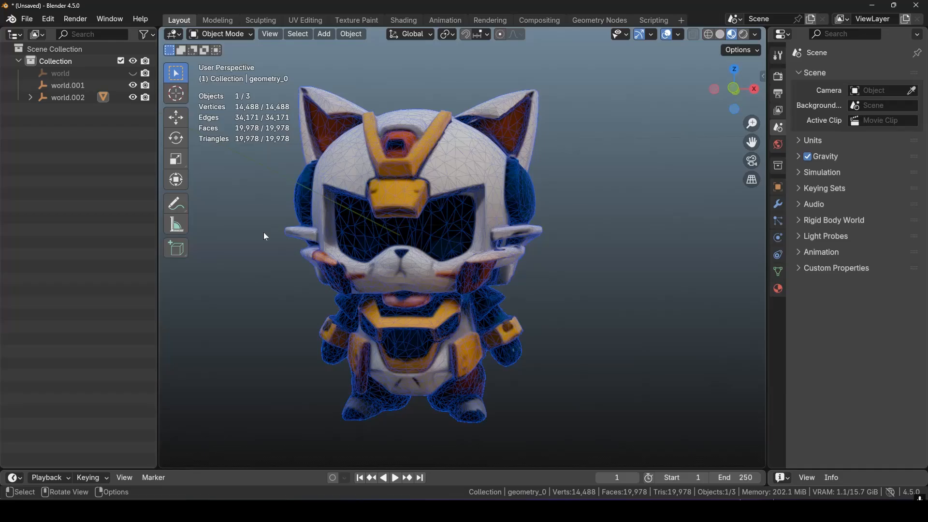
{"action": "key", "text": "n"}
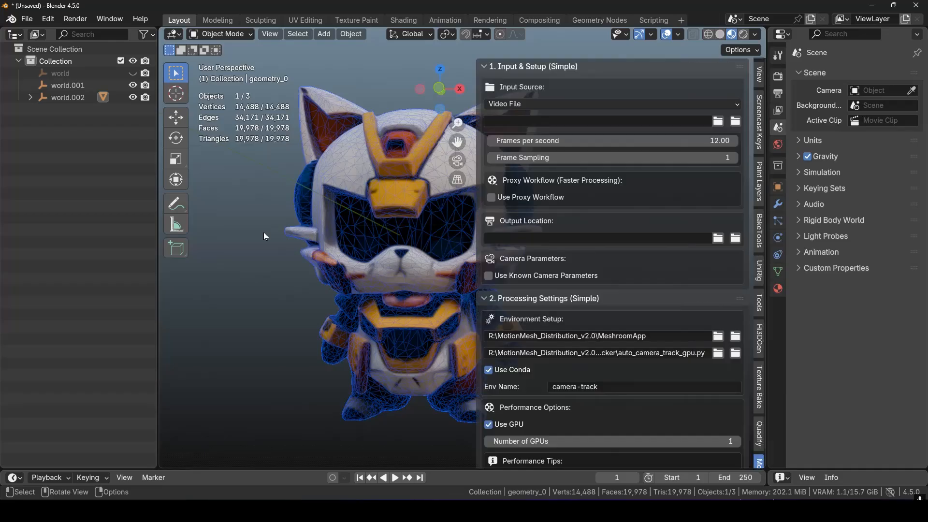
{"action": "left_click", "coordinate": [760, 437]}
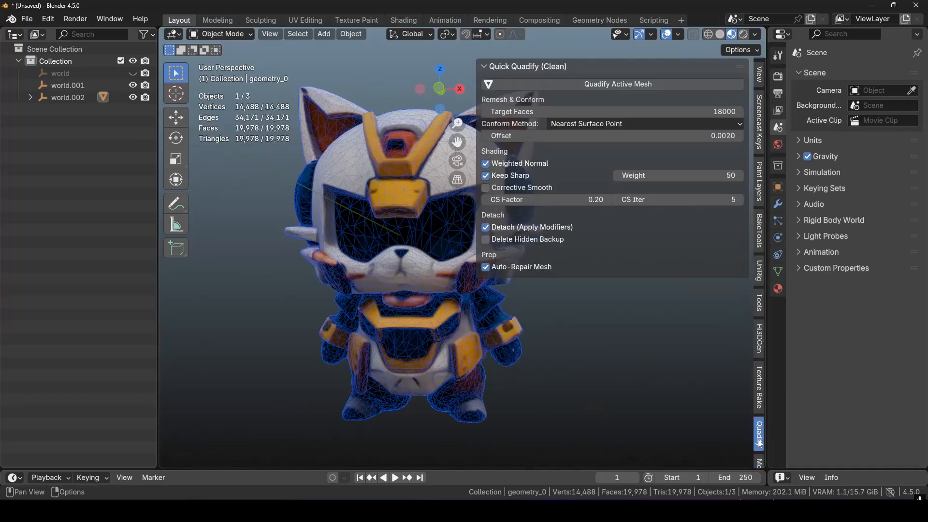
{"action": "left_click", "coordinate": [716, 115]}
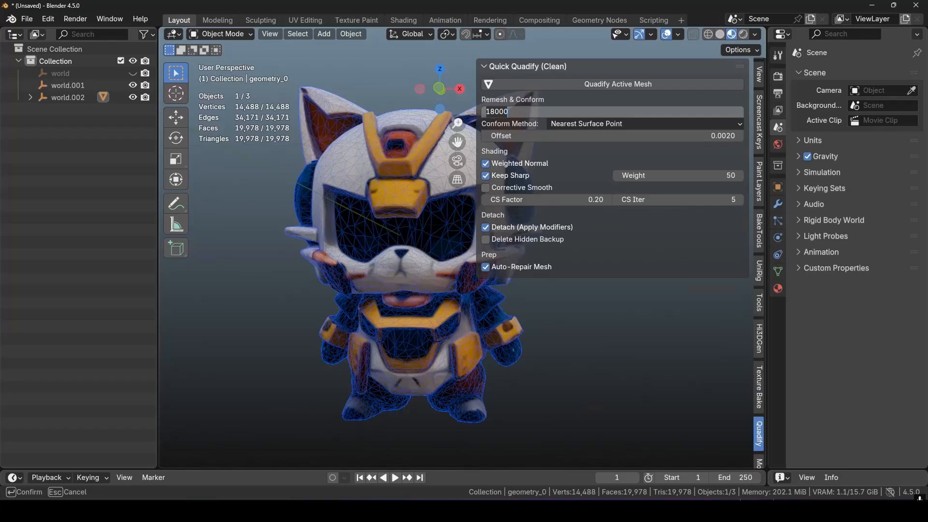
{"action": "type", "text": "40000"}
{"action": "key", "text": "Return"}
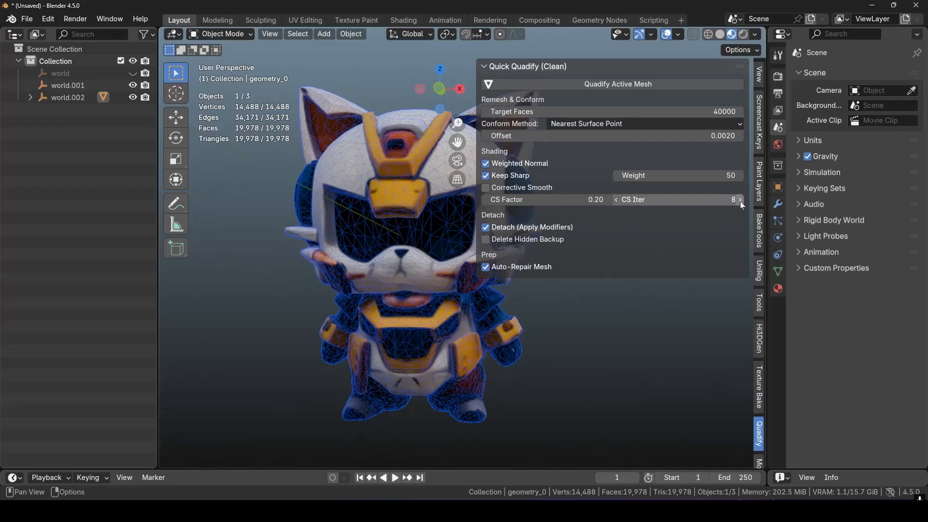
Enable Corrective Smooth with a CS Factor of 0.32 and CS Iter of 8, and quadify the cat mesh.
{"action": "left_click", "coordinate": [609, 201]}
{"action": "left_click", "coordinate": [610, 202]}
{"action": "left_click", "coordinate": [609, 201]}
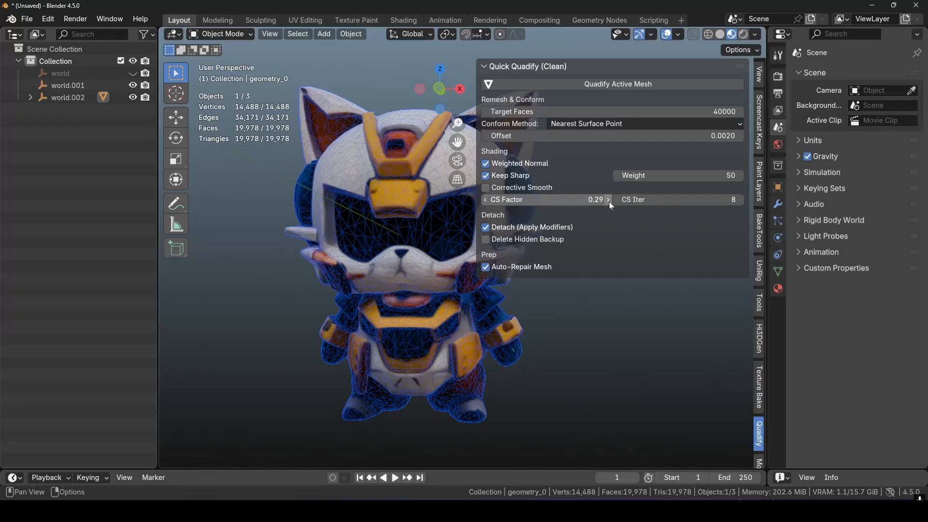
{"action": "left_click", "coordinate": [609, 202]}
{"action": "left_click", "coordinate": [501, 187]}
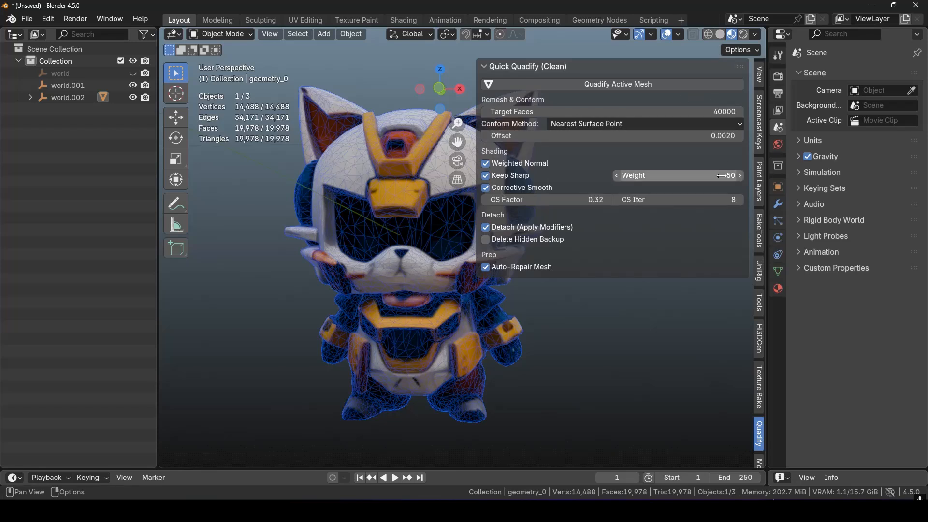
{"action": "left_click", "coordinate": [722, 86]}
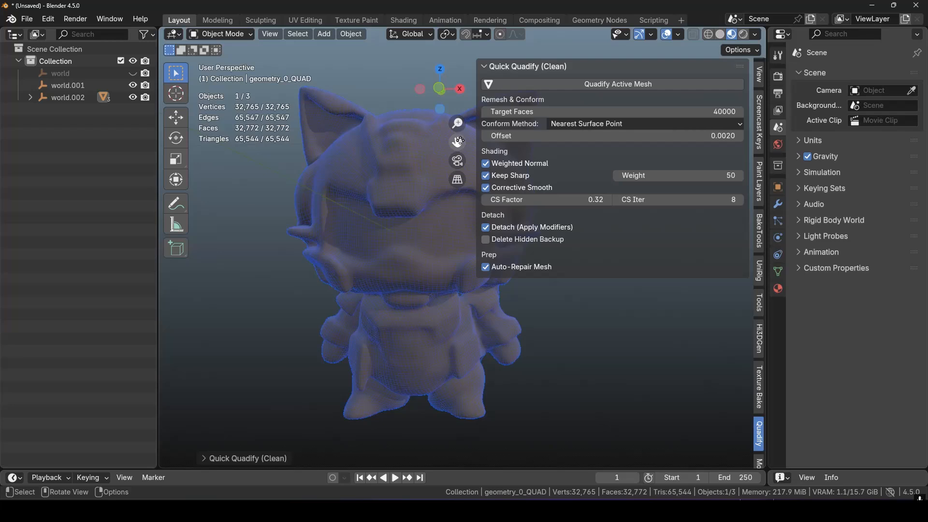
Examine the quadified cat, expand world.002 in the scene hierarchy, and hide world.002 and geometry_0_QUAD.
{"action": "left_click_drag", "start_coordinate": [455, 124], "coordinate": [454, 92]}
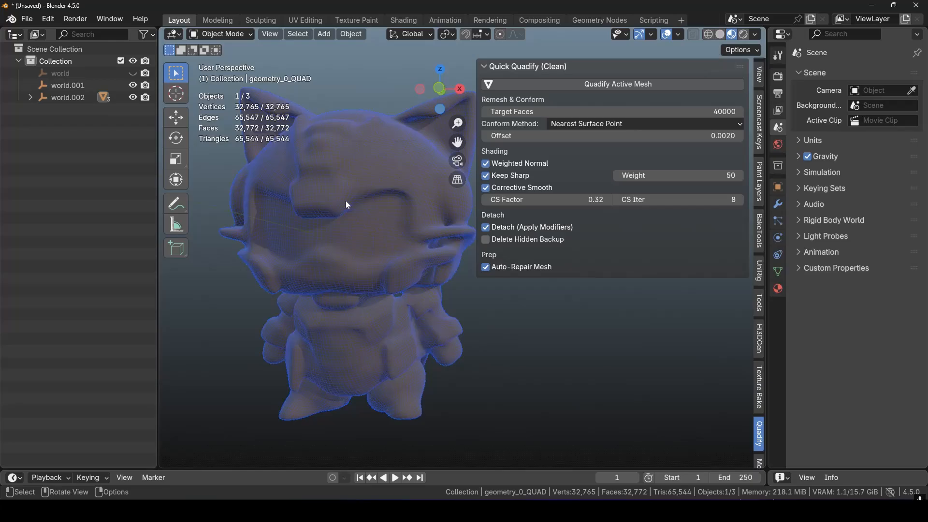
{"action": "mouse_move", "coordinate": [426, 100]}
{"action": "left_mouse_down"}
{"action": "mouse_move", "coordinate": [426, 126]}
{"action": "mouse_move", "coordinate": [425, 100]}
{"action": "left_mouse_up"}
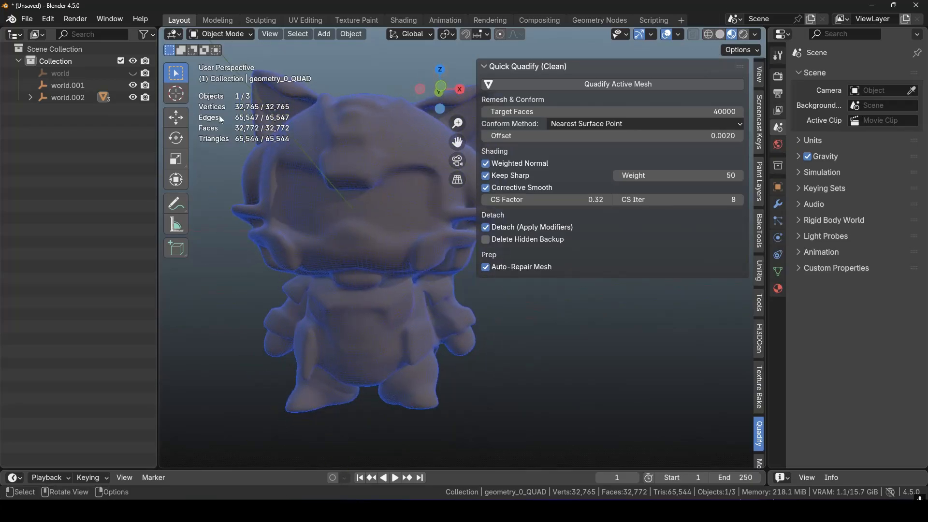
{"action": "left_click", "coordinate": [133, 97]}
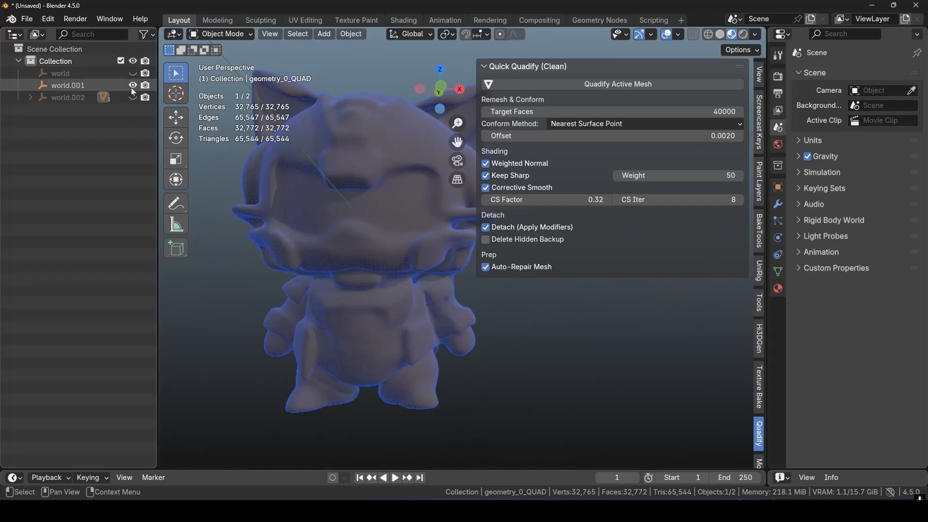
{"action": "left_click", "coordinate": [30, 97]}
{"action": "left_click", "coordinate": [133, 122]}
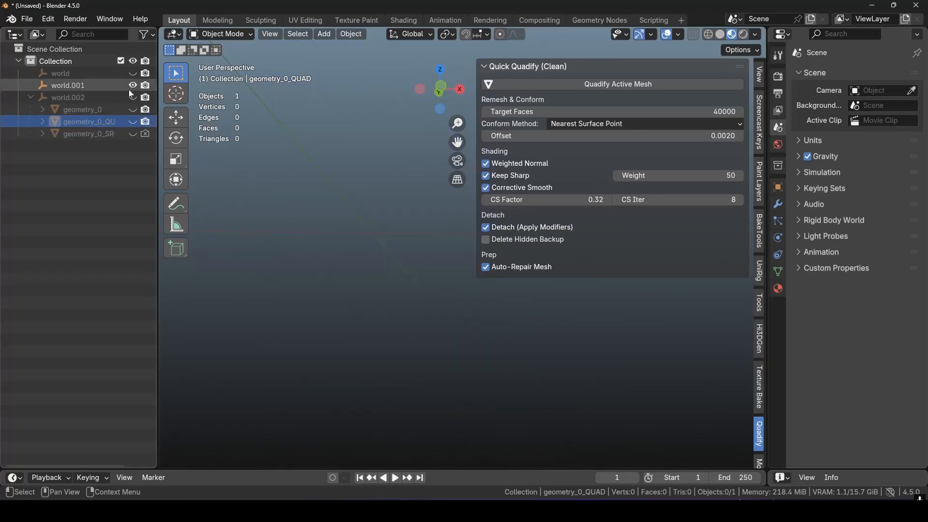
Leave world visible with world.001 and world.002 hidden, and show and select the original geometry_0 mesh.
{"action": "left_click", "coordinate": [133, 73]}
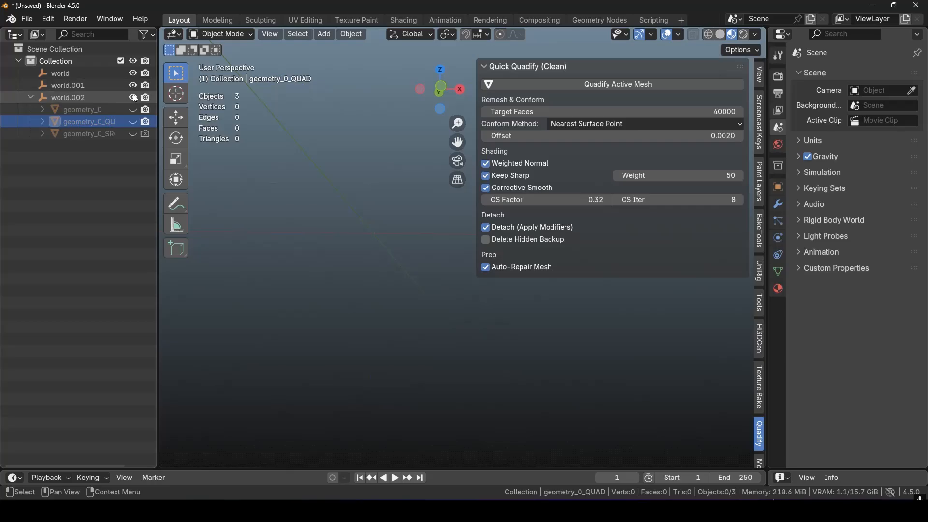
{"action": "left_click", "coordinate": [133, 86]}
{"action": "left_click", "coordinate": [132, 74]}
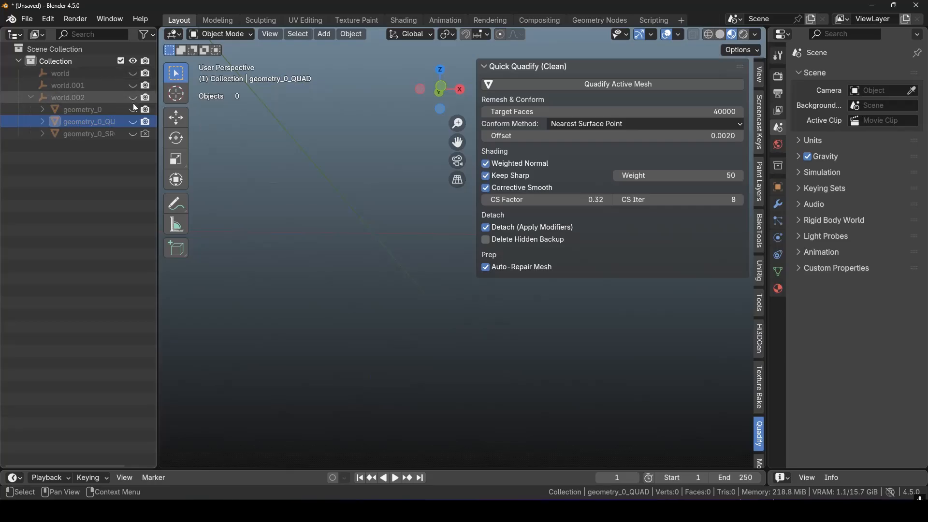
{"action": "left_click", "coordinate": [131, 74]}
{"action": "left_click", "coordinate": [133, 108]}
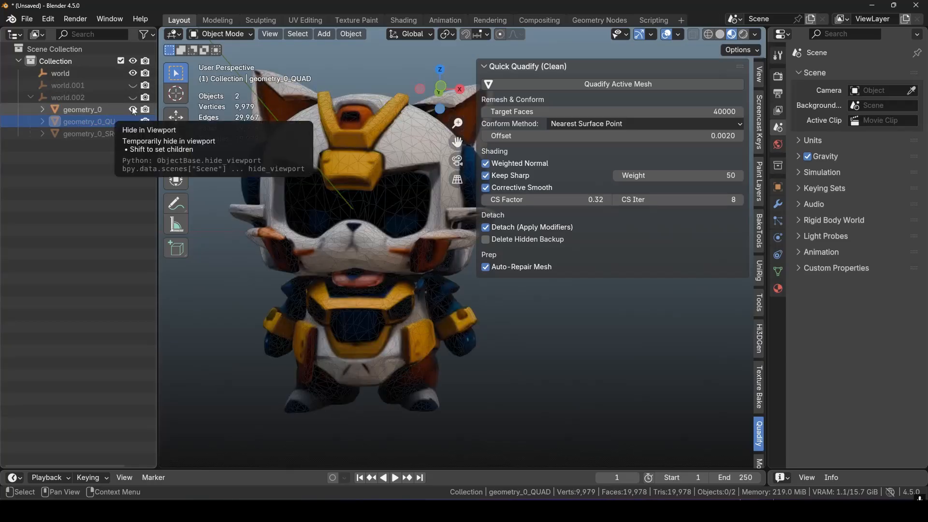
{"action": "left_click", "coordinate": [260, 147]}
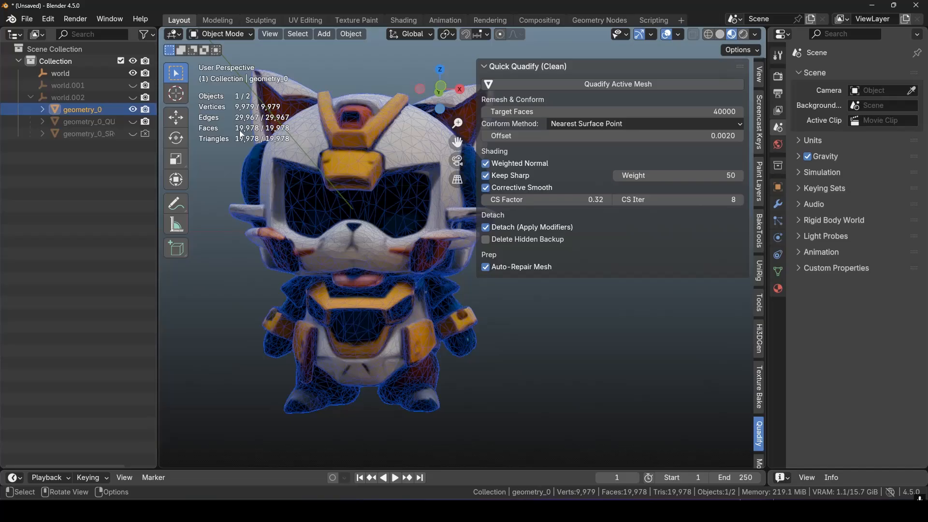
Switch the visible mesh from geometry_0 to geometry_0_SRC and on to geometry_0_QUAD, and select the quad mesh.
{"action": "left_click", "coordinate": [133, 134]}
{"action": "left_click", "coordinate": [133, 110]}
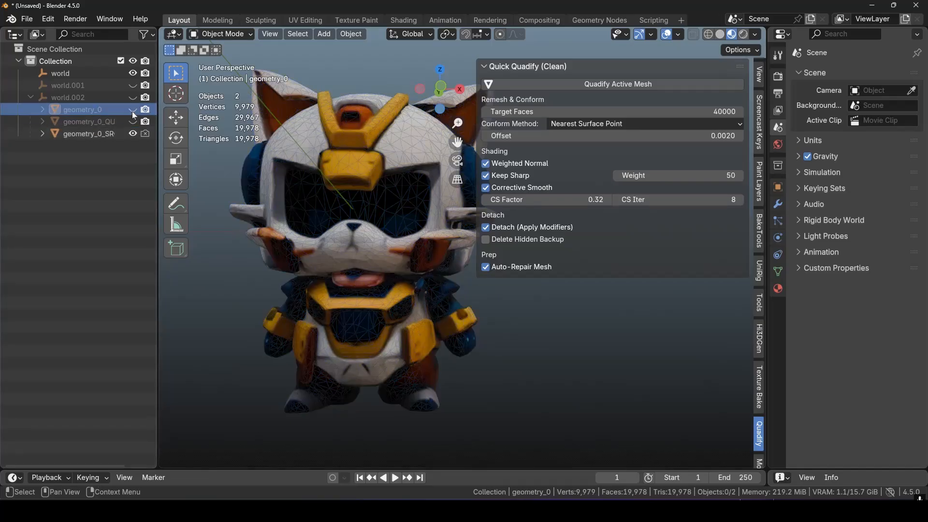
{"action": "left_click", "coordinate": [132, 122], "text": "ctrl"}
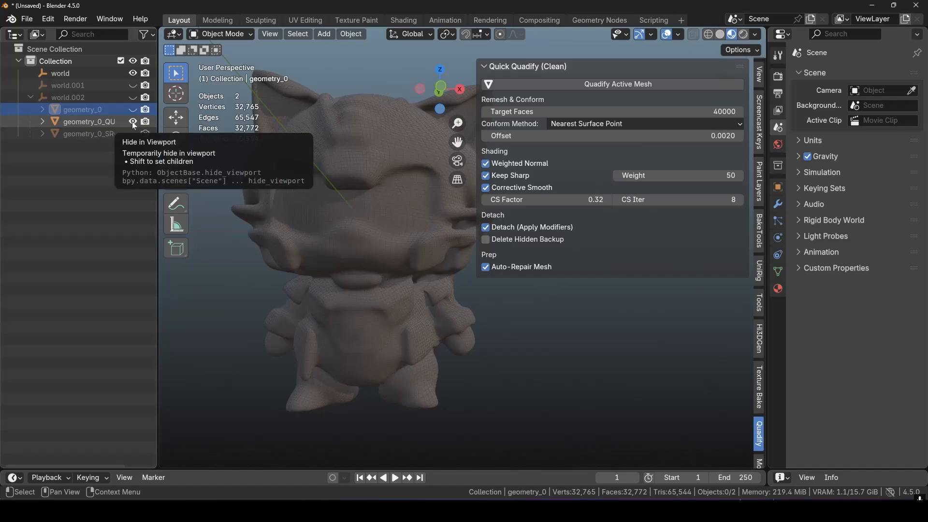
{"action": "left_click", "coordinate": [355, 243]}
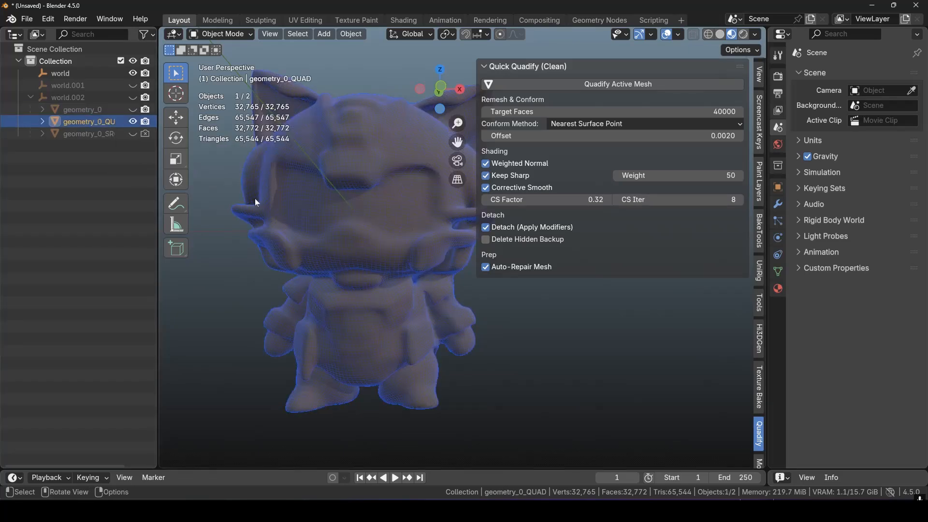
Compare geometry_0 with the quad mesh by overlaying both and viewing the original alone, and hide both meshes.
{"action": "left_click", "coordinate": [132, 109]}
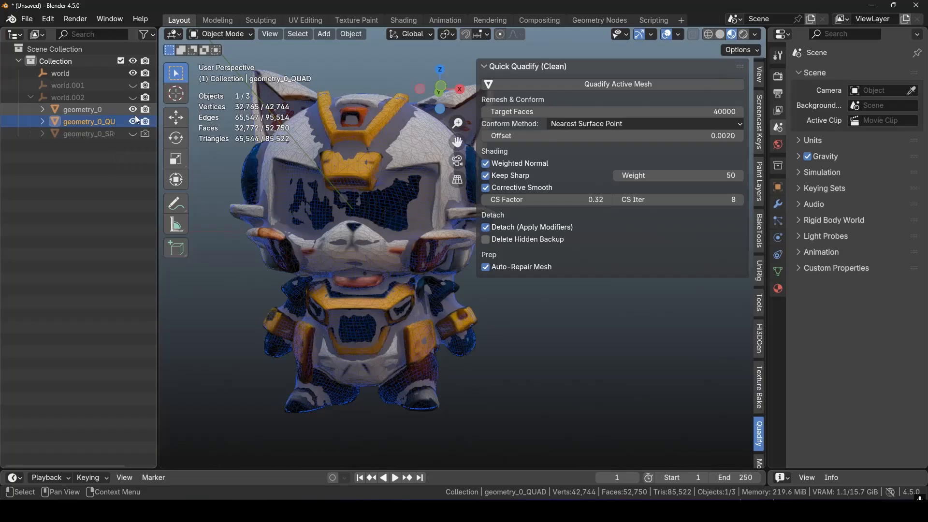
{"action": "left_click", "coordinate": [136, 121]}
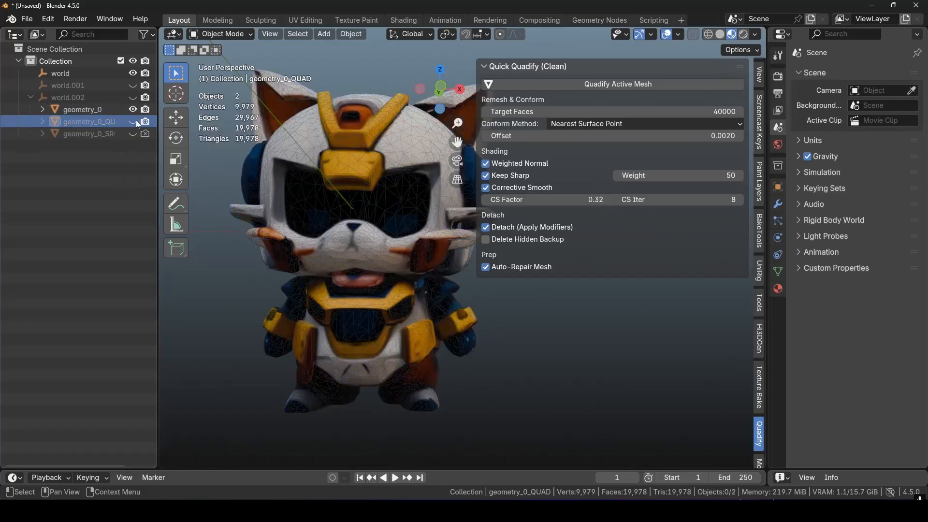
{"action": "left_click", "coordinate": [133, 111]}
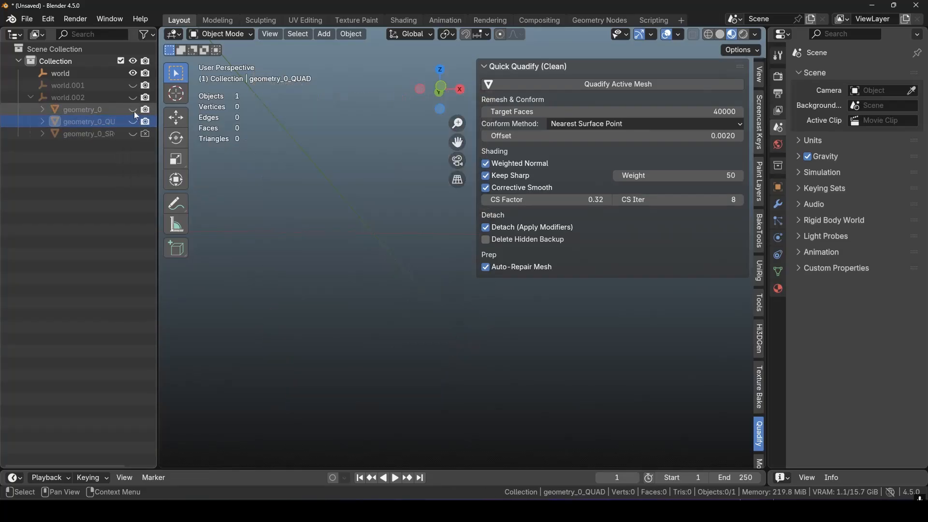
Show and select the cat's geometry_0_QUAD mesh and auto-prepare it as the texture bake target.
{"action": "left_click", "coordinate": [134, 122]}
{"action": "left_click", "coordinate": [145, 134]}
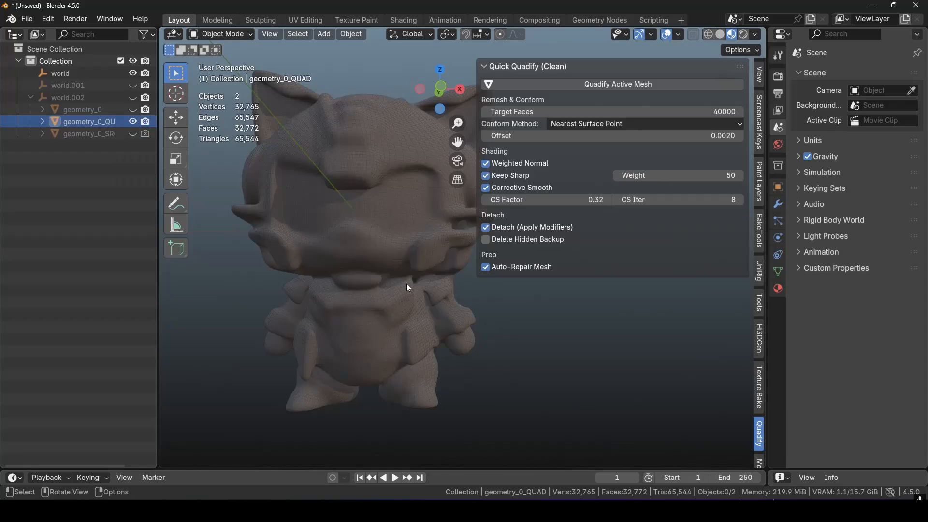
{"action": "left_click", "coordinate": [409, 249]}
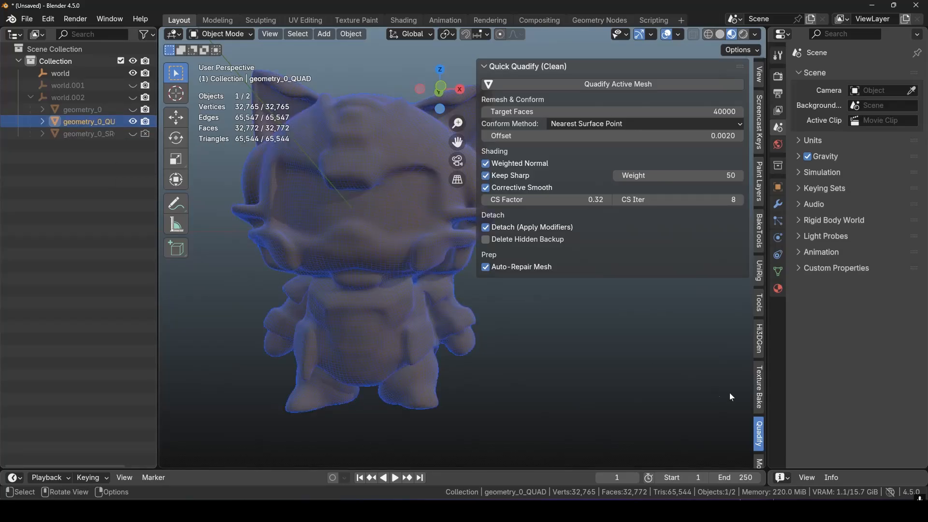
{"action": "left_click", "coordinate": [759, 395]}
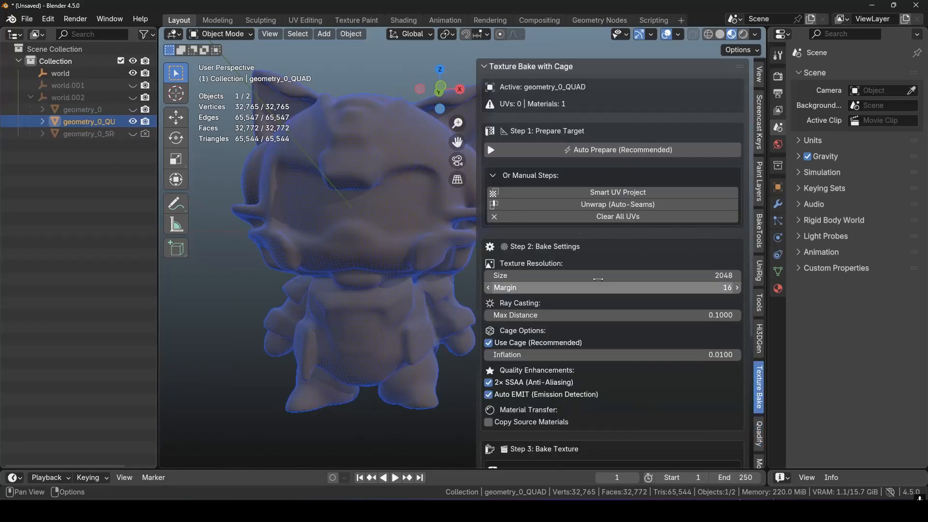
{"action": "left_click", "coordinate": [686, 151]}
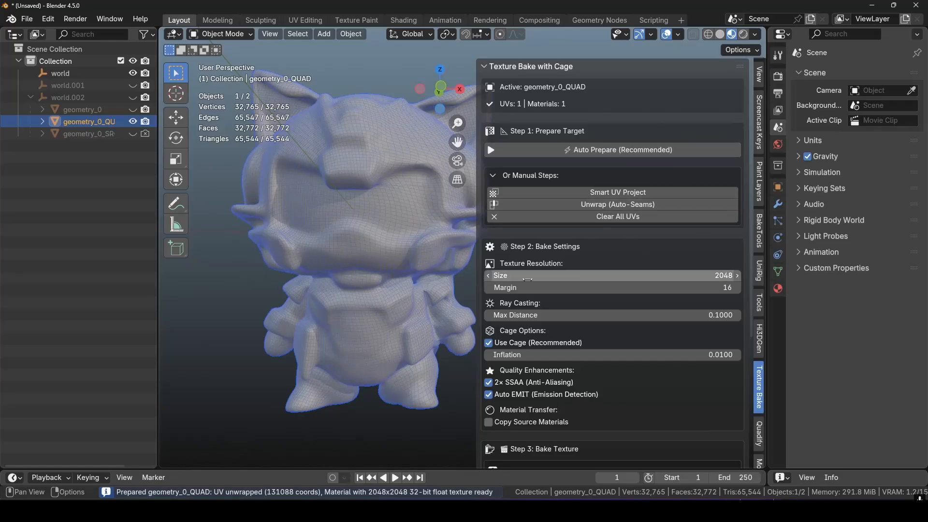
Show geometry_0, select it as source with geometry_0_QUAD as the active target, and bake the texture onto the quad mesh.
{"action": "left_click", "coordinate": [133, 110]}
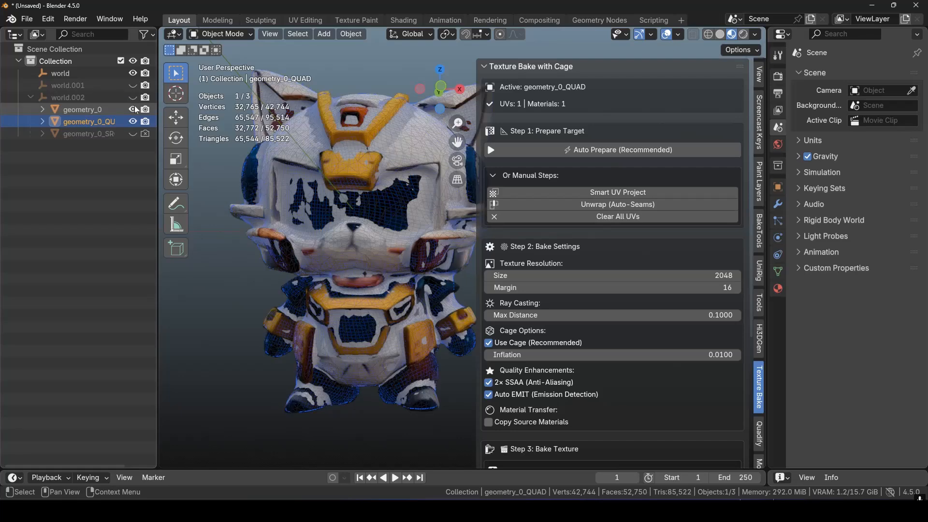
{"action": "left_click", "coordinate": [90, 110]}
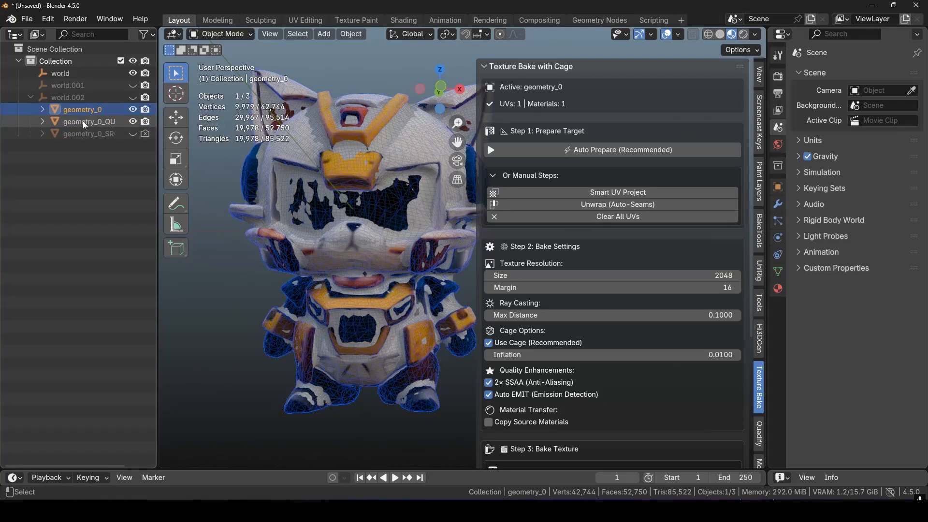
{"action": "left_click", "coordinate": [84, 123], "text": "ctrl"}
{"action": "scroll", "coordinate": [620, 380], "scroll_direction": "down", "scroll_amount": 1}
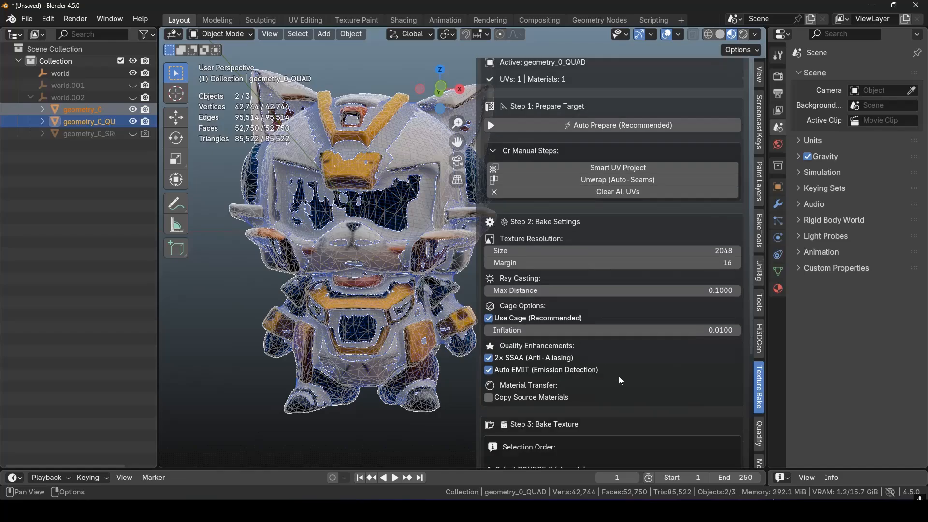
{"action": "scroll", "coordinate": [624, 376], "scroll_direction": "down", "scroll_amount": 6}
{"action": "left_click", "coordinate": [684, 395]}
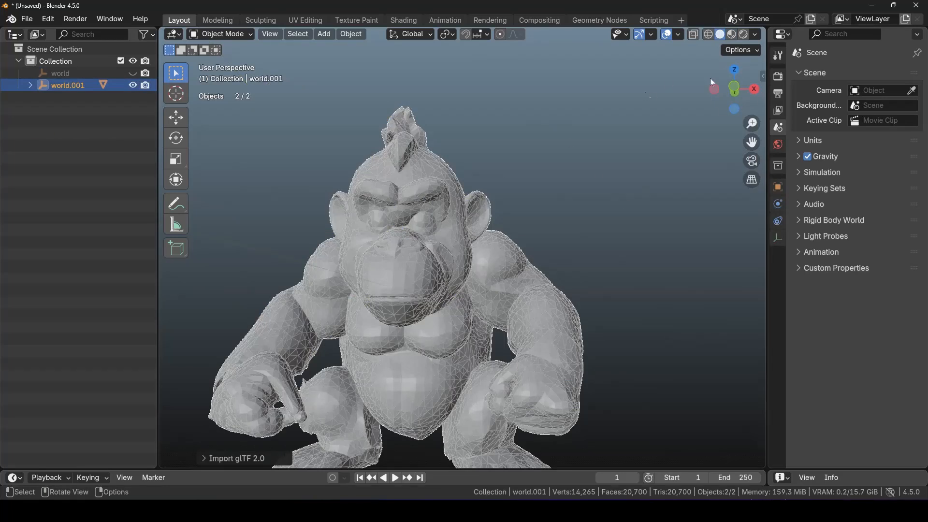
Display the imported gorilla in material preview shading and select its geometry_0 mesh.
{"action": "left_click", "coordinate": [732, 34]}
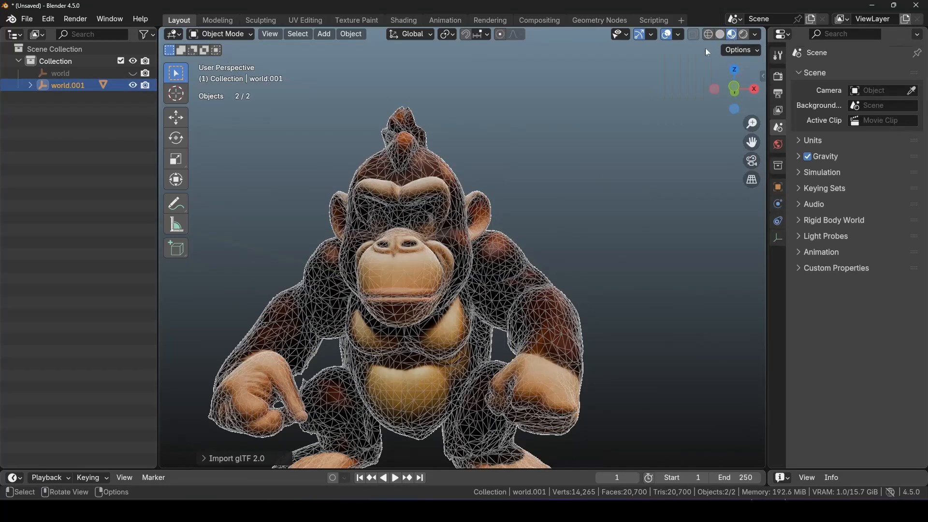
{"action": "left_click", "coordinate": [563, 163]}
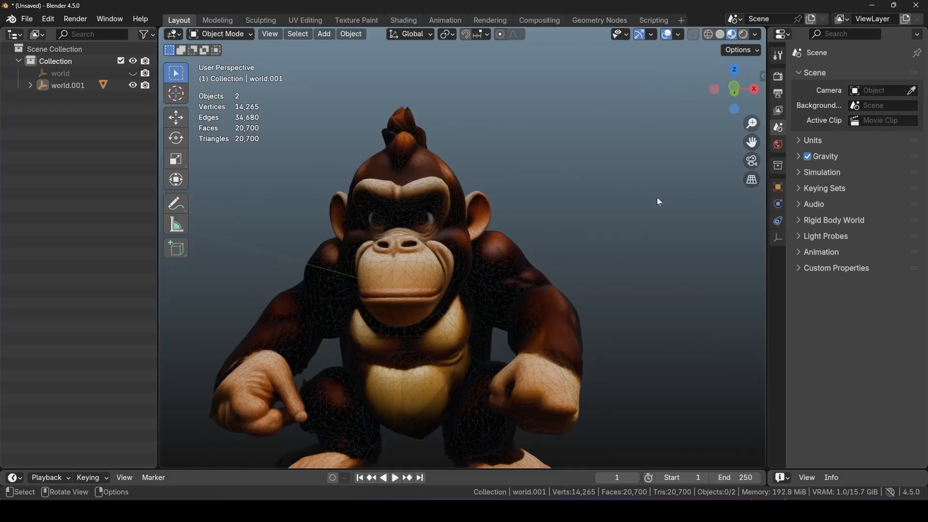
{"action": "left_click", "coordinate": [425, 274]}
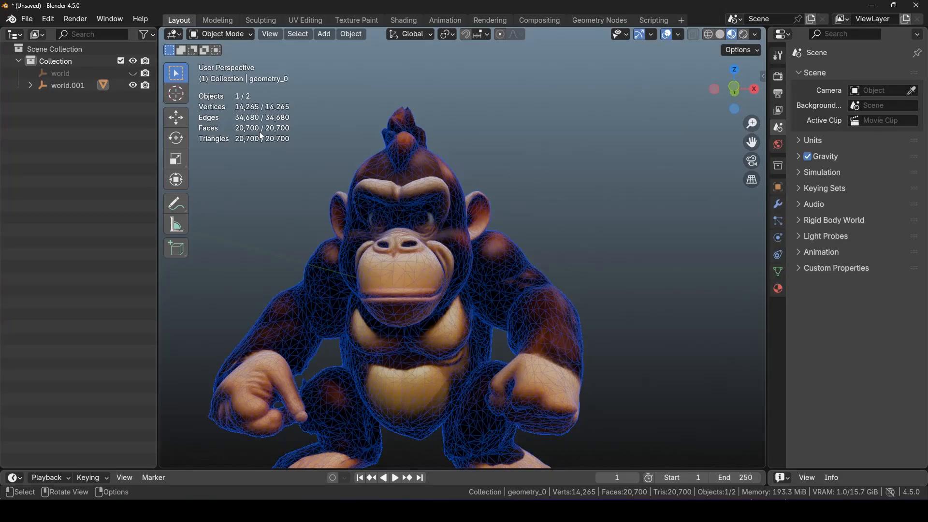
{"action": "left_click_drag", "start_coordinate": [752, 141], "coordinate": [736, 103]}
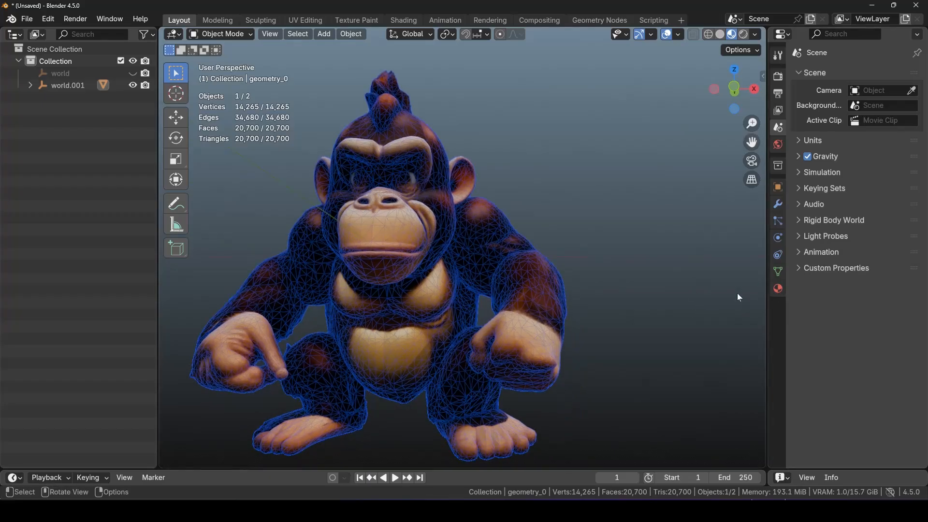
Quadify the gorilla mesh with 60000 target faces and Corrective Smooth enabled at CS Factor 0.32 and CS Iter 8.
{"action": "key", "text": "n"}
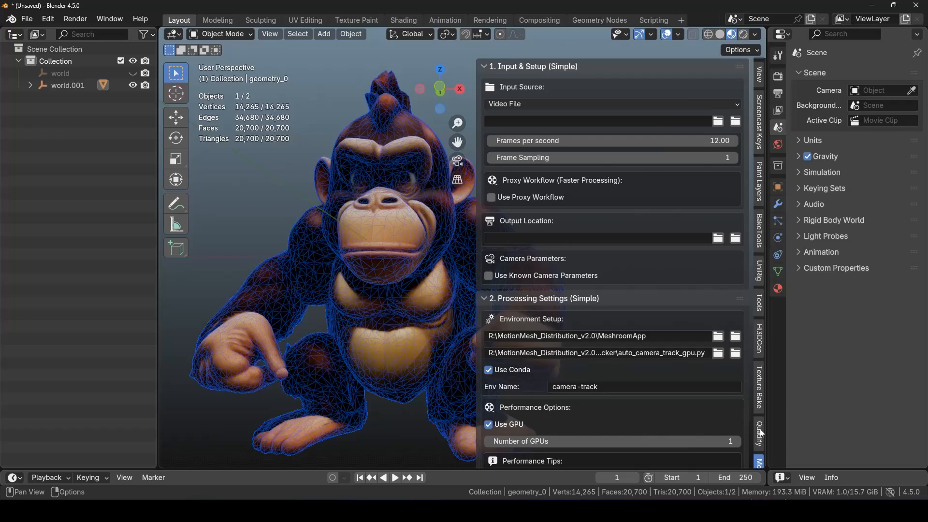
{"action": "left_click", "coordinate": [760, 435]}
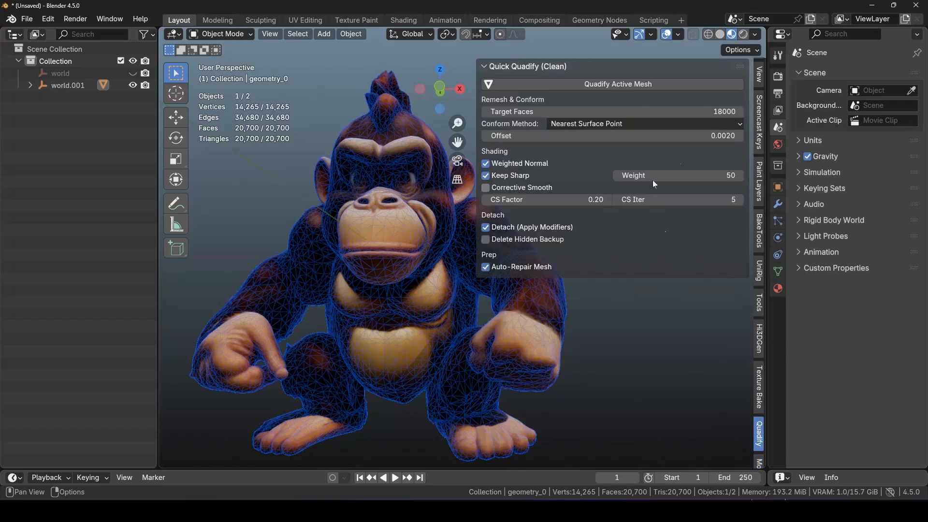
{"action": "left_click", "coordinate": [720, 112]}
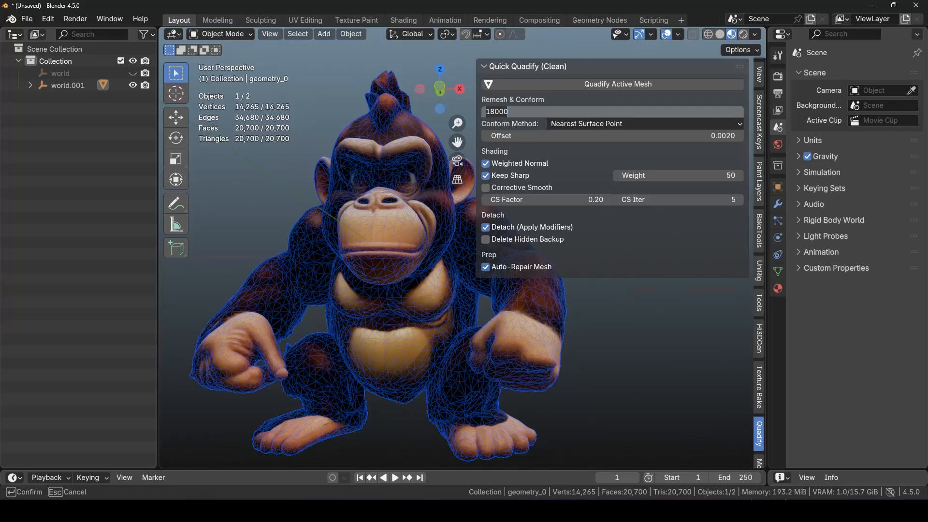
{"action": "type", "text": "60000"}
{"action": "key", "text": "Return"}
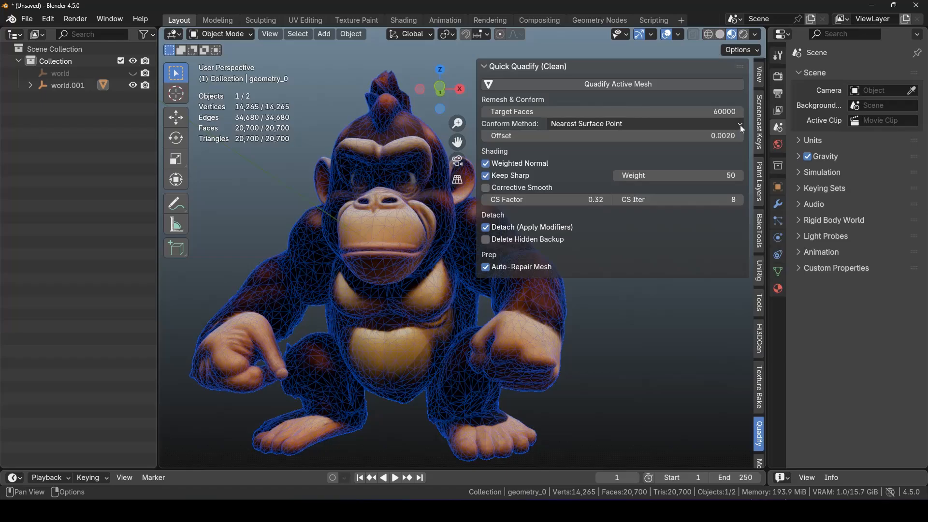
{"action": "left_click", "coordinate": [486, 189]}
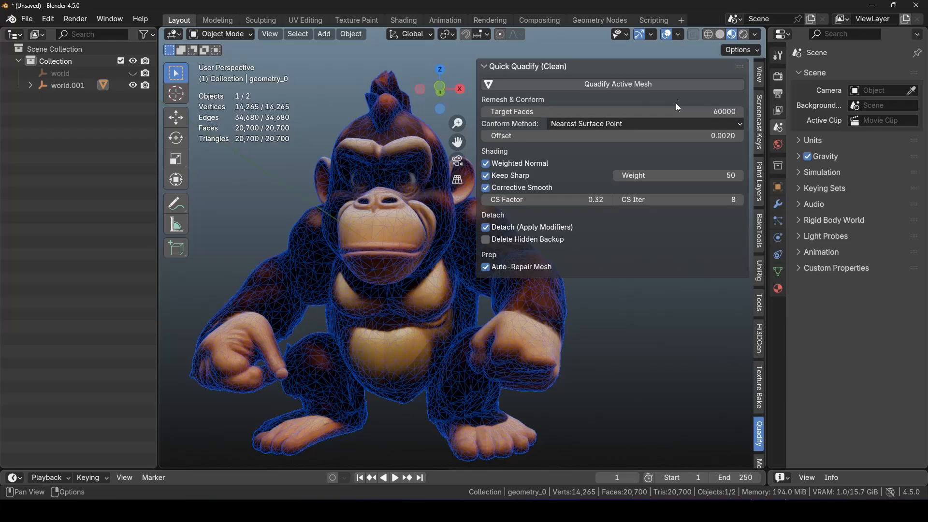
{"action": "left_click", "coordinate": [678, 85]}
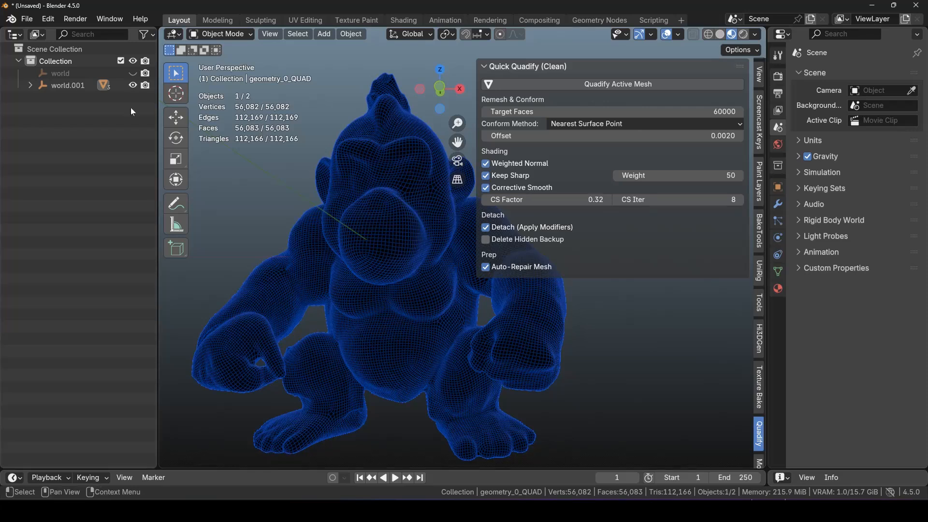
Expand world.001 in a widened scene hierarchy, hide geometry_0_QUAD, and show and select the original geometry_0 for comparison.
{"action": "left_click", "coordinate": [31, 86]}
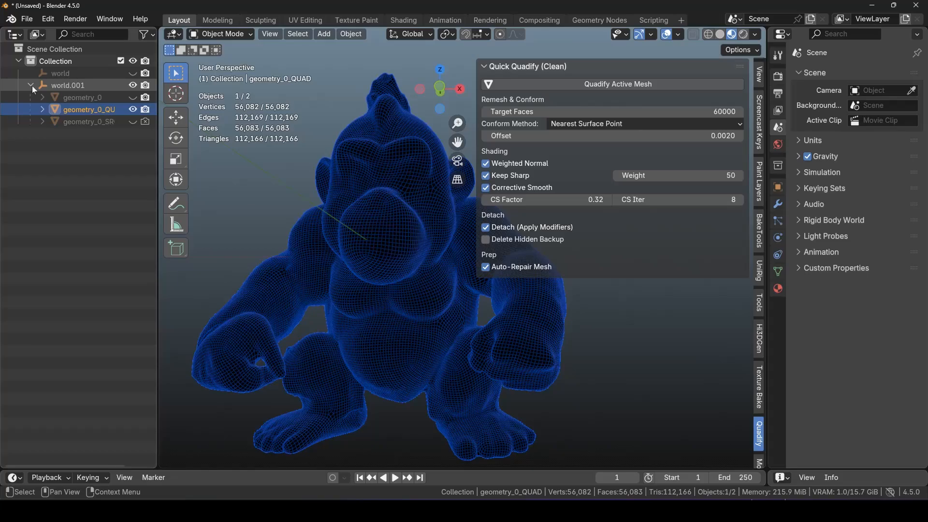
{"action": "left_click_drag", "start_coordinate": [155, 155], "coordinate": [198, 153]}
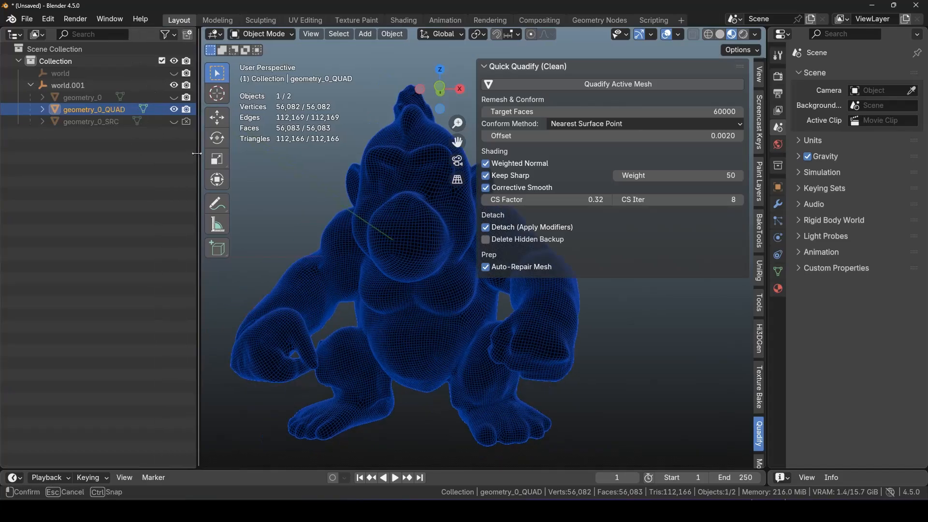
{"action": "left_click", "coordinate": [172, 109]}
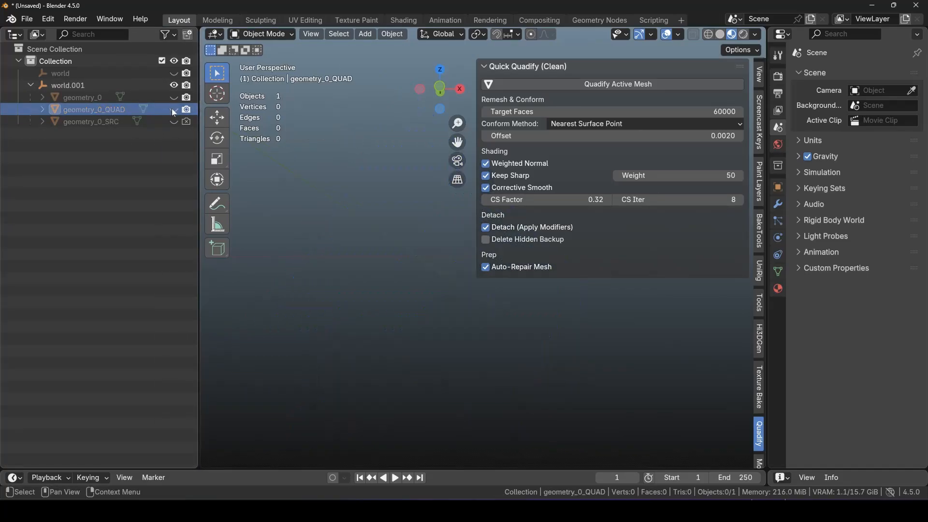
{"action": "left_click", "coordinate": [172, 99]}
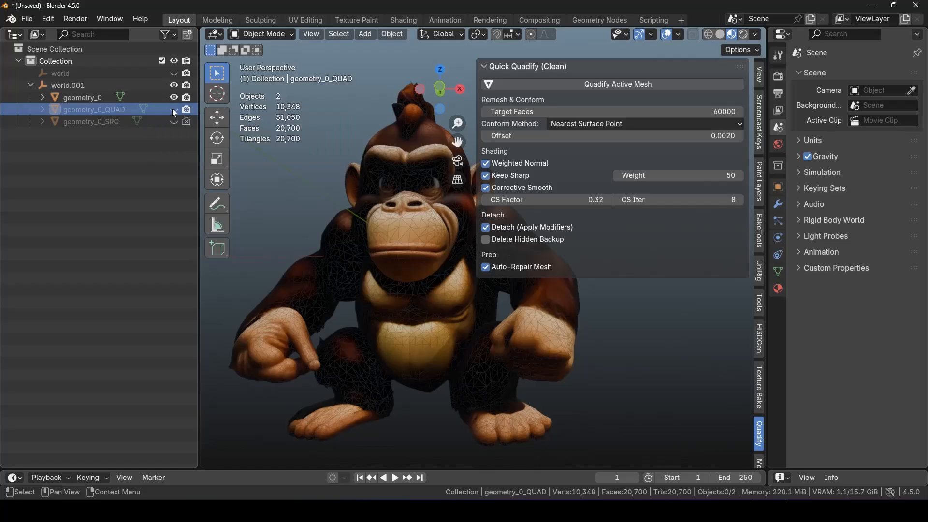
{"action": "left_click", "coordinate": [377, 207]}
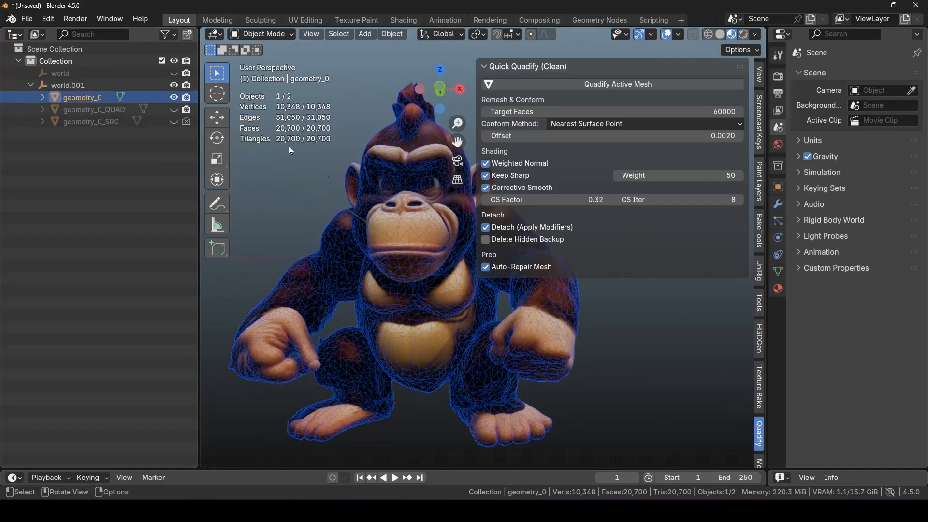
Switch the visible gorilla mesh back to geometry_0_QUAD, select it, and auto-prepare it as the texture bake target.
{"action": "left_click", "coordinate": [174, 97]}
{"action": "left_click", "coordinate": [174, 109]}
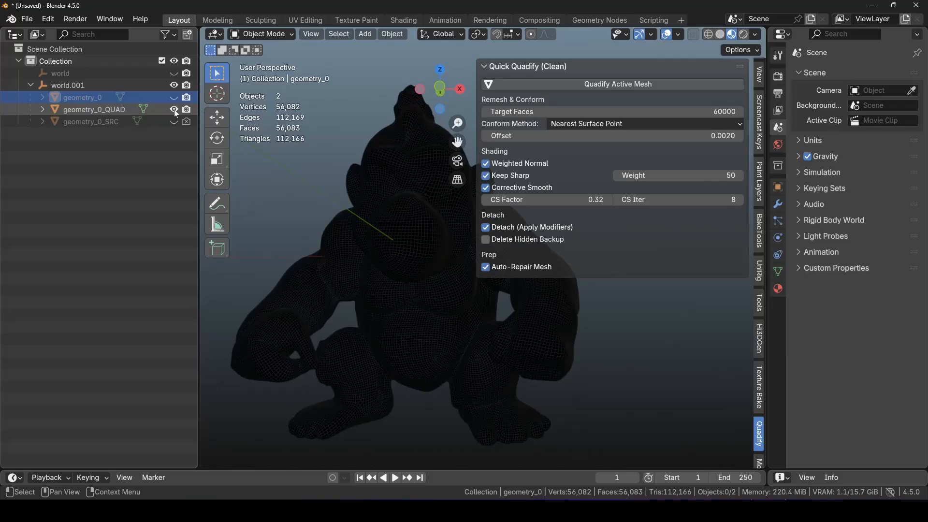
{"action": "left_click", "coordinate": [422, 243]}
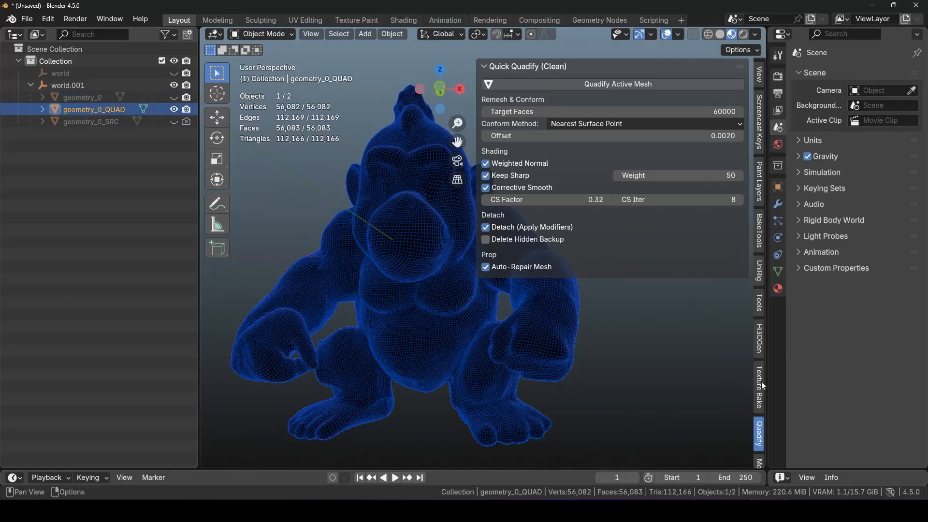
{"action": "left_click", "coordinate": [759, 397]}
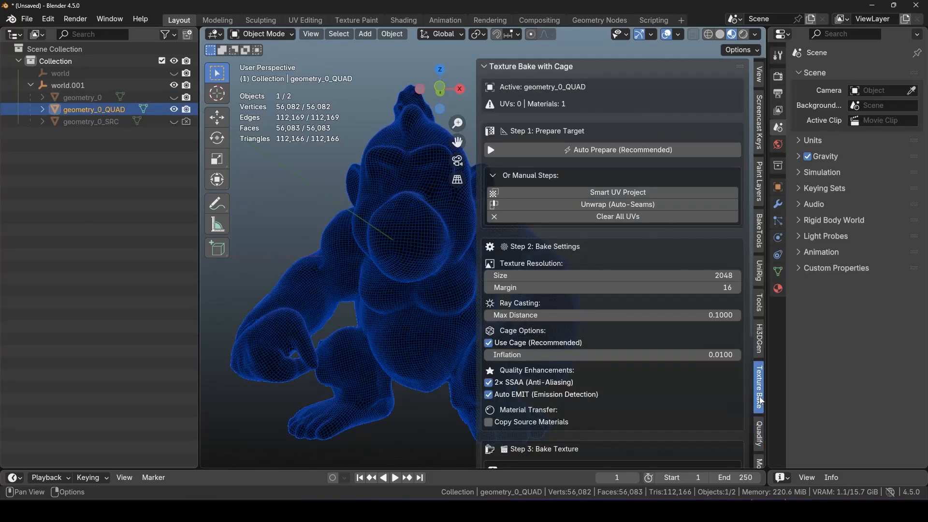
{"action": "left_click", "coordinate": [690, 154]}
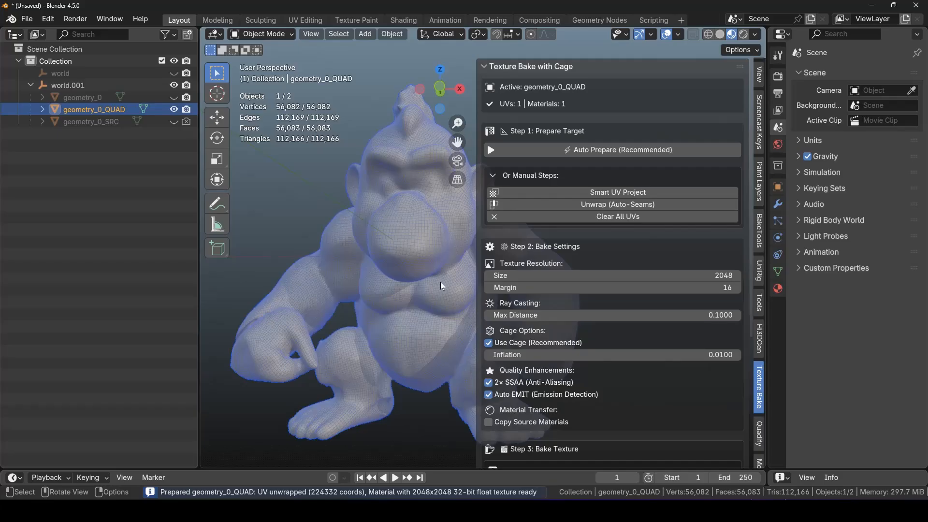
Hide the prepared gorilla quad mesh, and show and select the original geometry_0 mesh.
{"action": "left_click_drag", "start_coordinate": [451, 107], "coordinate": [283, 81]}
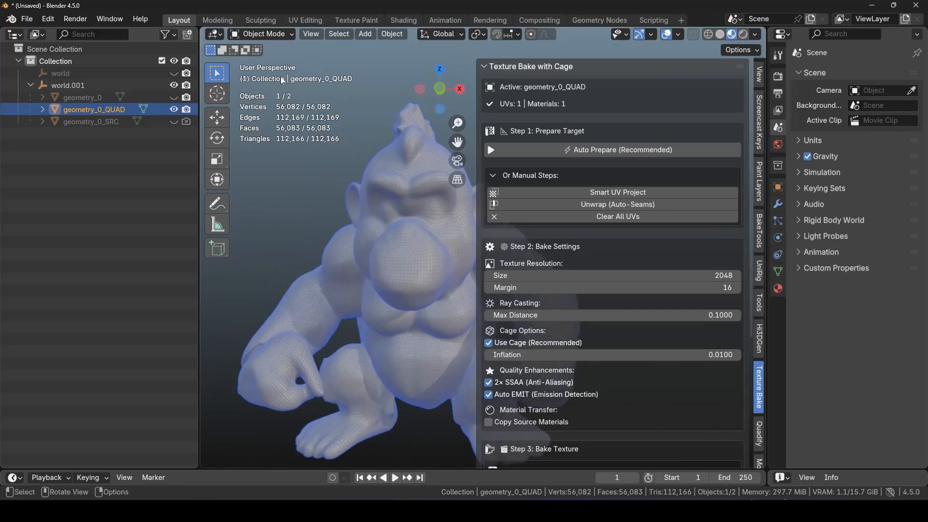
{"action": "left_click", "coordinate": [174, 110]}
{"action": "left_click", "coordinate": [174, 97]}
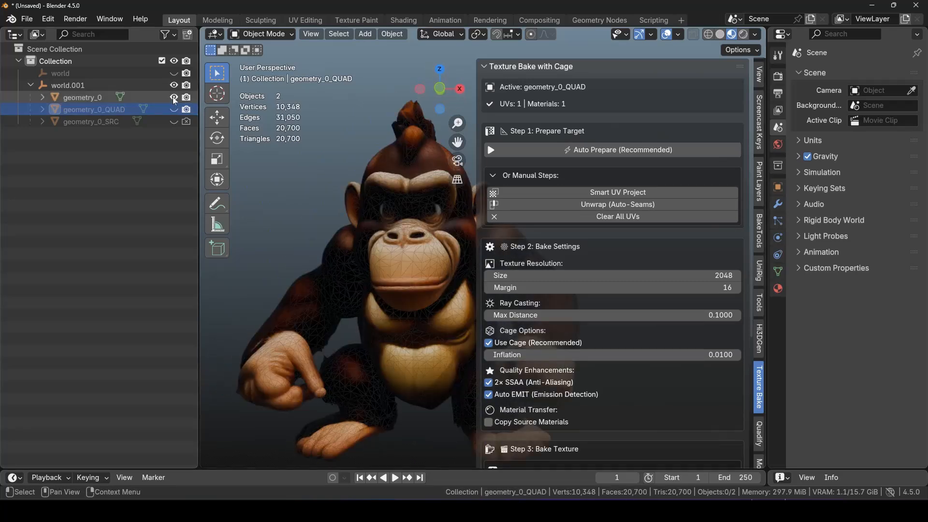
{"action": "left_click", "coordinate": [425, 263]}
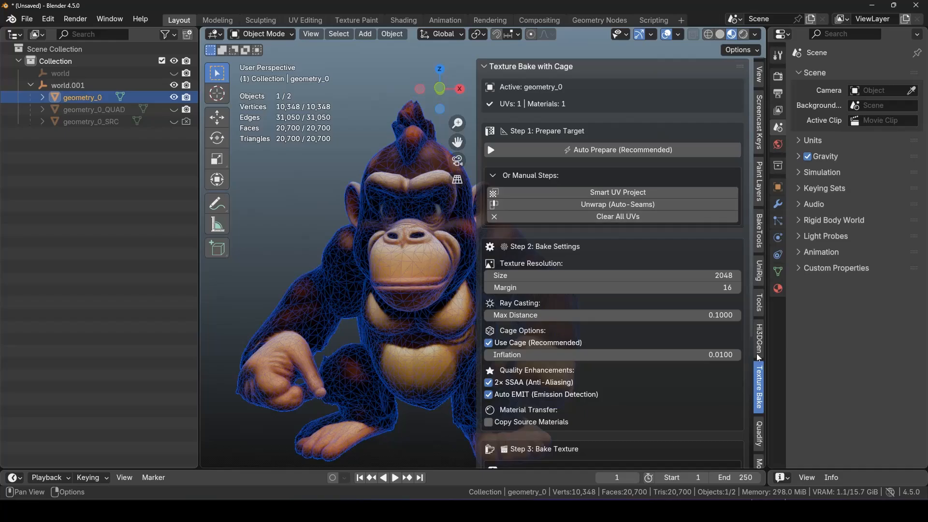
Quadify the original gorilla mesh again with 5000 target faces.
{"action": "left_click", "coordinate": [758, 431]}
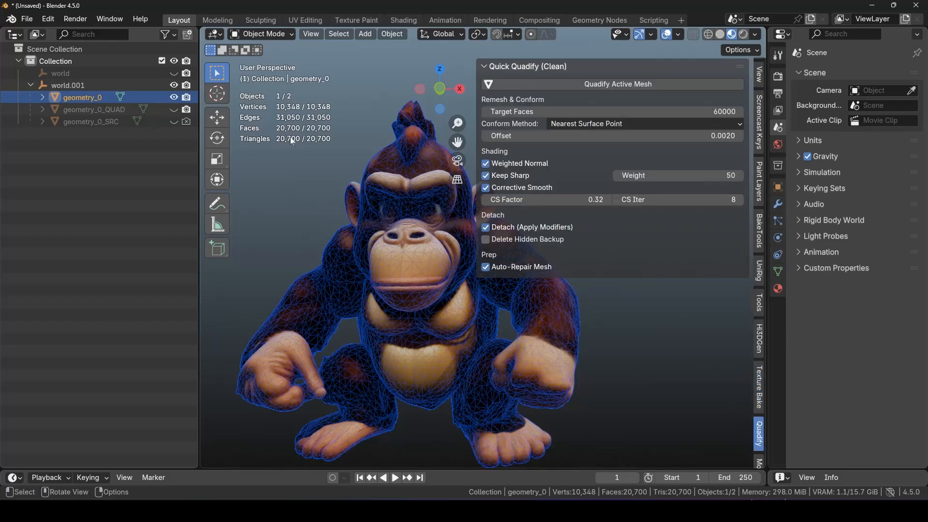
{"action": "left_click", "coordinate": [702, 111]}
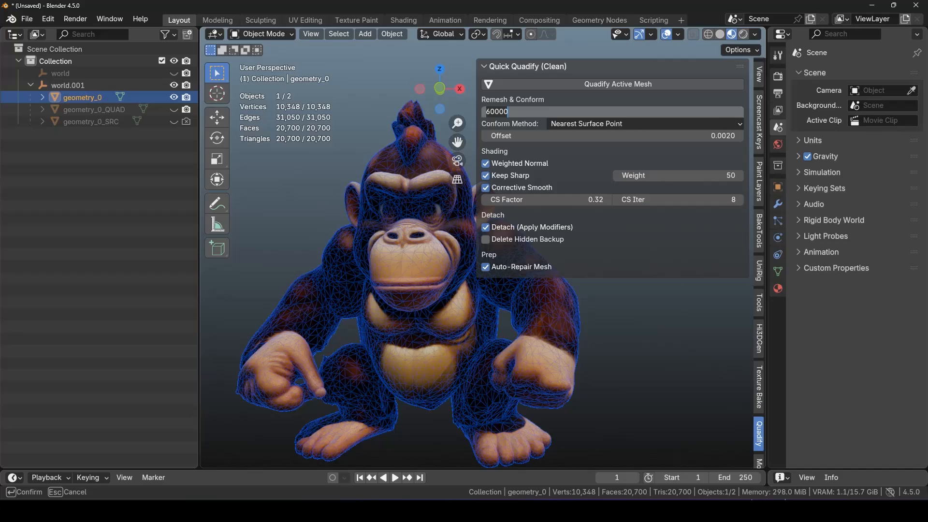
{"action": "type", "text": "5000"}
{"action": "key", "text": "Return"}
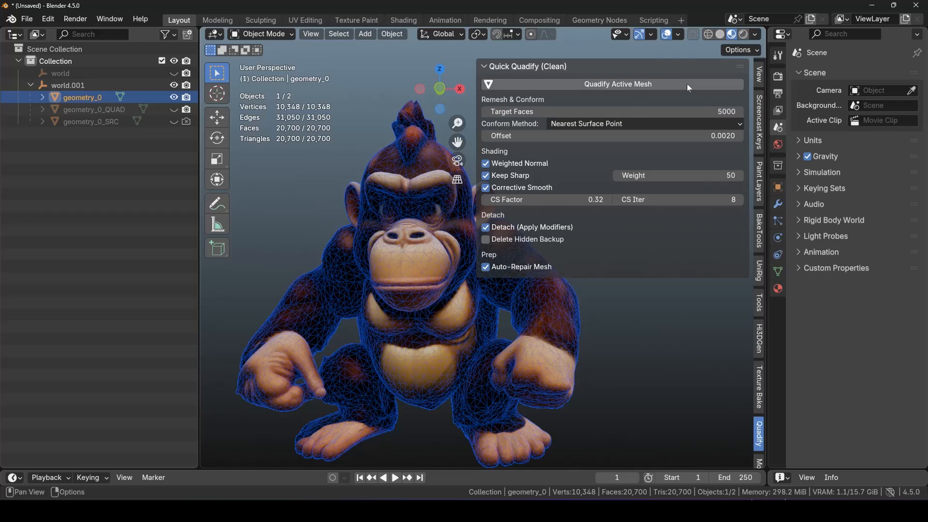
{"action": "left_click", "coordinate": [689, 85]}
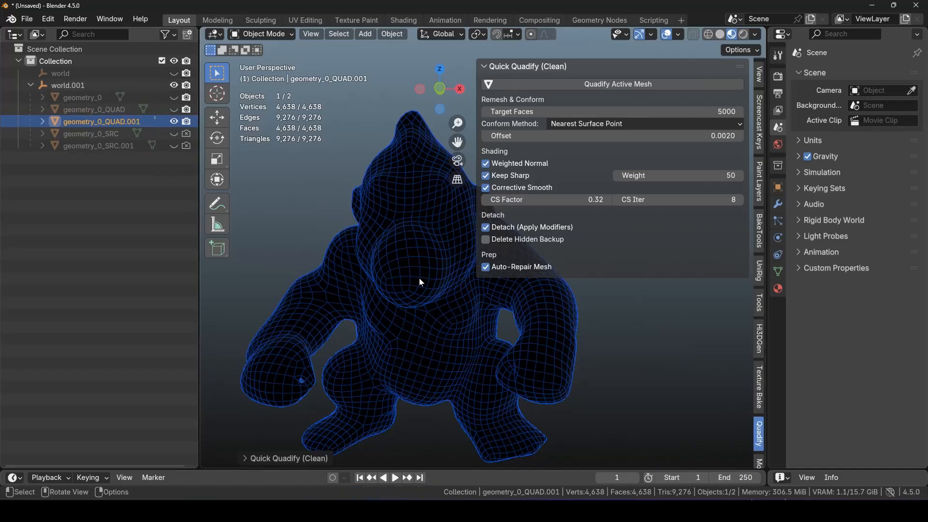
Auto-prepare geometry_0_QUAD.001 as the texture bake target.
{"action": "left_click", "coordinate": [760, 388]}
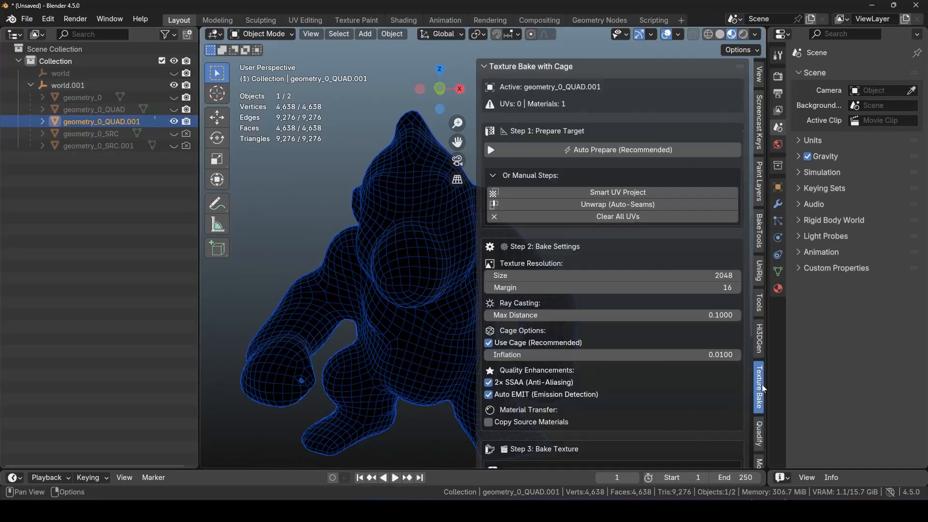
{"action": "left_click", "coordinate": [654, 151]}
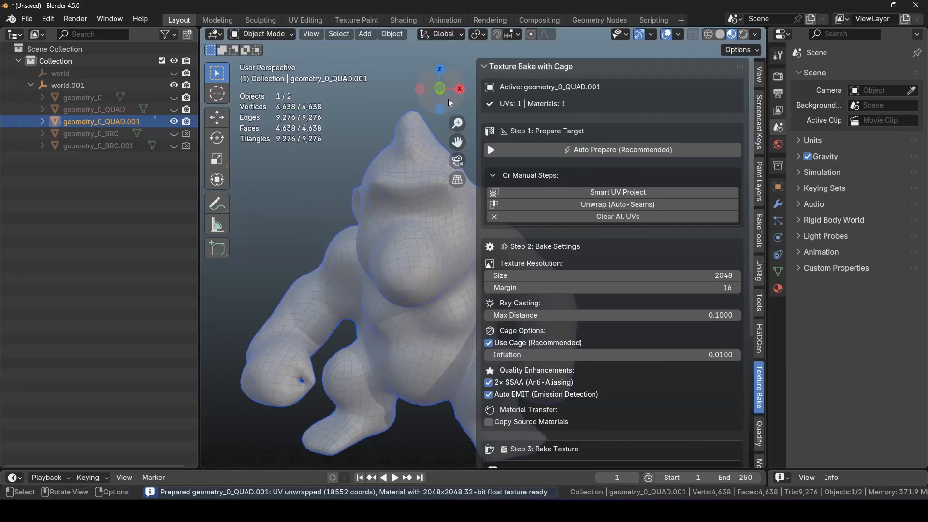
{"action": "mouse_move", "coordinate": [445, 103]}
{"action": "left_mouse_down"}
{"action": "mouse_move", "coordinate": [405, 106]}
{"action": "mouse_move", "coordinate": [433, 116]}
{"action": "left_mouse_up"}
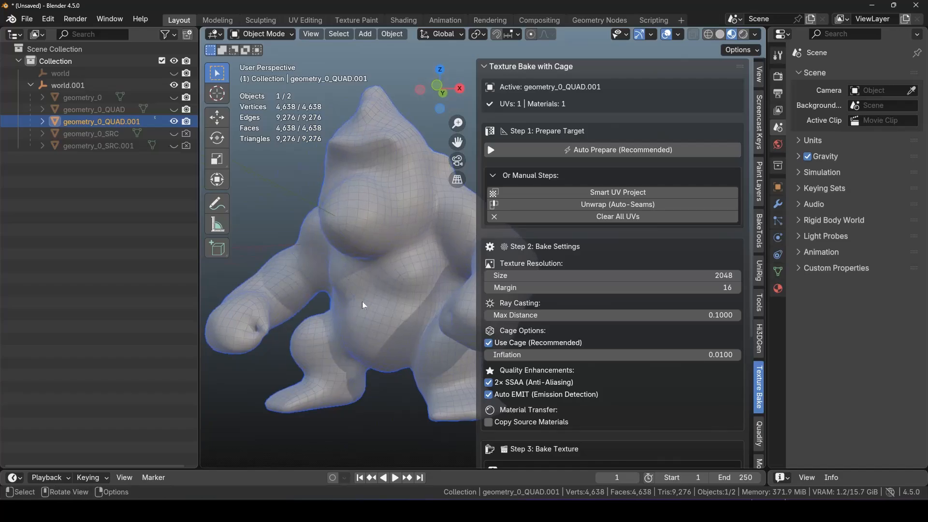
Hide geometry_0_QUAD.001, show and select the original geometry_0 mesh, and return to the Quadify settings.
{"action": "left_click", "coordinate": [759, 434]}
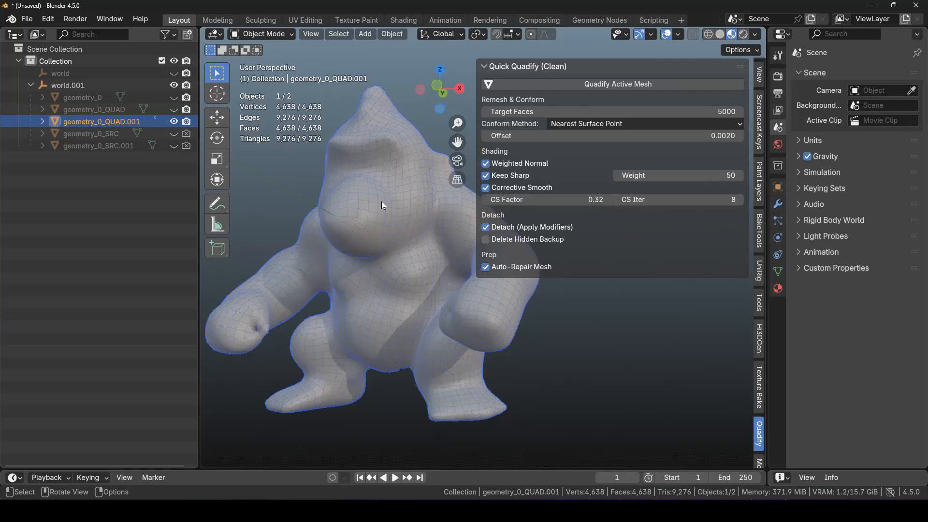
{"action": "left_click", "coordinate": [172, 122]}
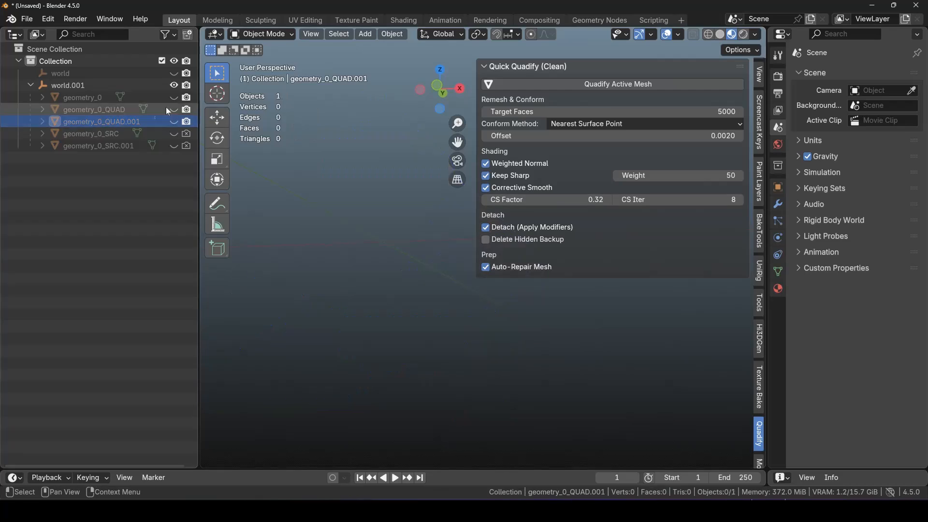
{"action": "left_click", "coordinate": [174, 97]}
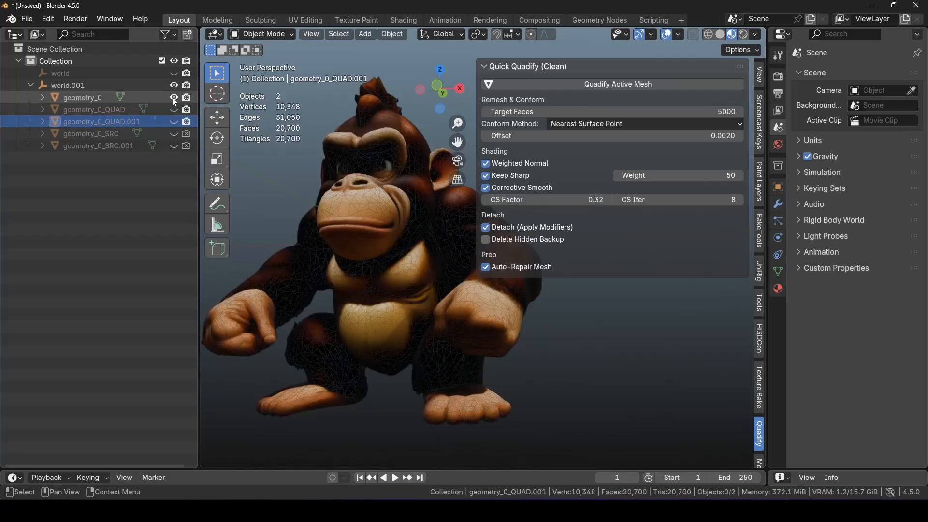
{"action": "left_click", "coordinate": [380, 234]}
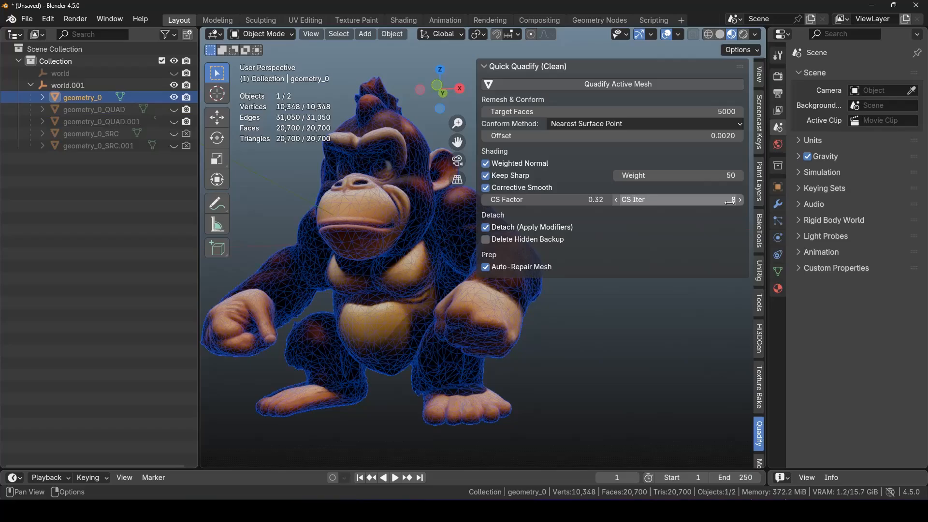
Set the Quadify CS Iter to 5 and CS Factor to 0.20, and disable Corrective Smooth.
{"action": "left_click_drag", "start_coordinate": [616, 202], "coordinate": [613, 202]}
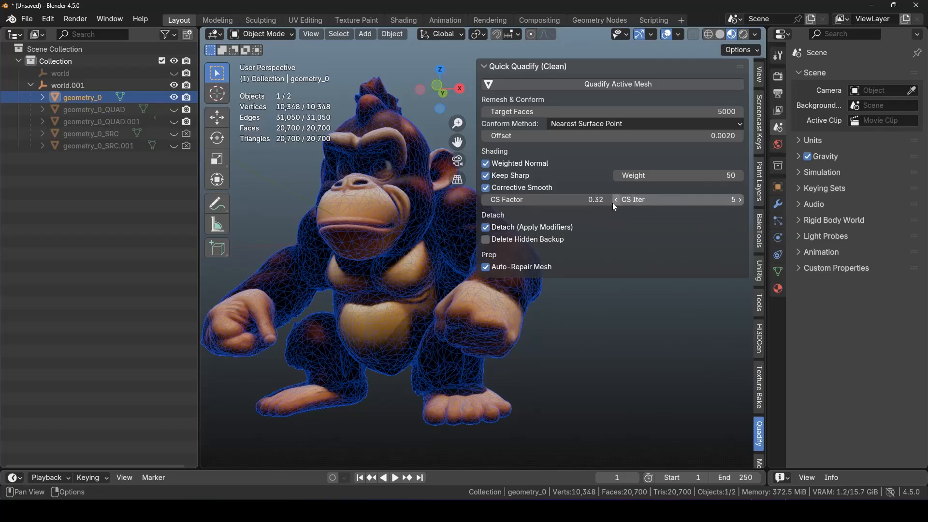
{"action": "left_click", "coordinate": [485, 202]}
{"action": "left_click", "coordinate": [485, 202]}
{"action": "left_click", "coordinate": [484, 202]}
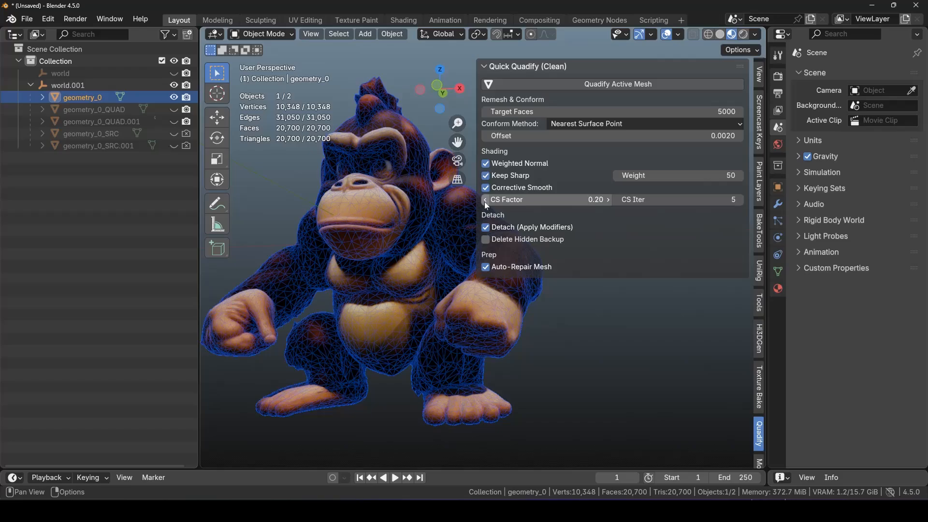
{"action": "left_click", "coordinate": [485, 188]}
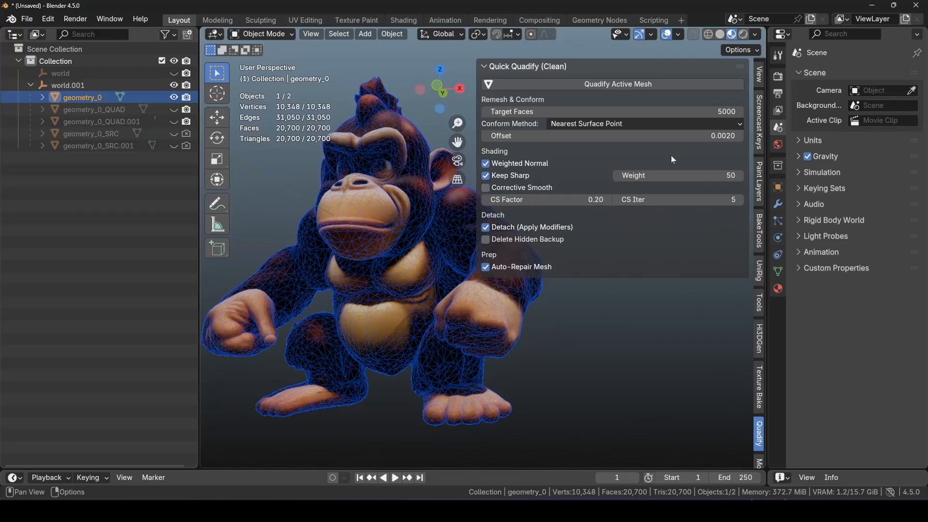
Quadify the original gorilla mesh with 5000 target faces and auto-prepare the new quad mesh as a bake target.
{"action": "left_click", "coordinate": [662, 86]}
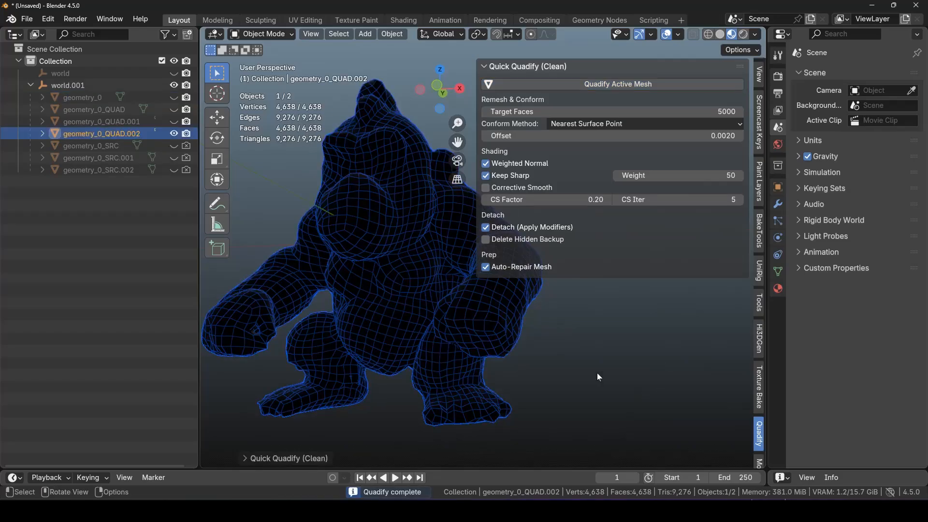
{"action": "left_click", "coordinate": [760, 387]}
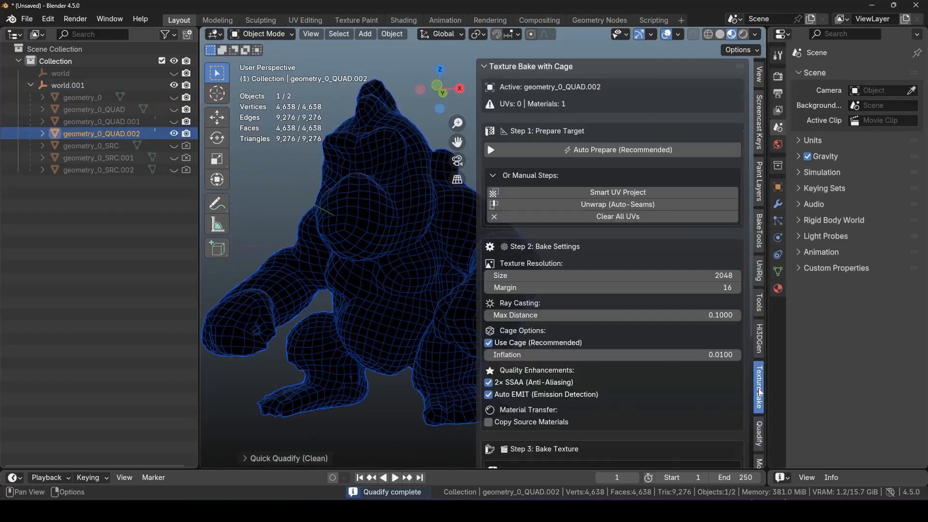
{"action": "left_click", "coordinate": [636, 153]}
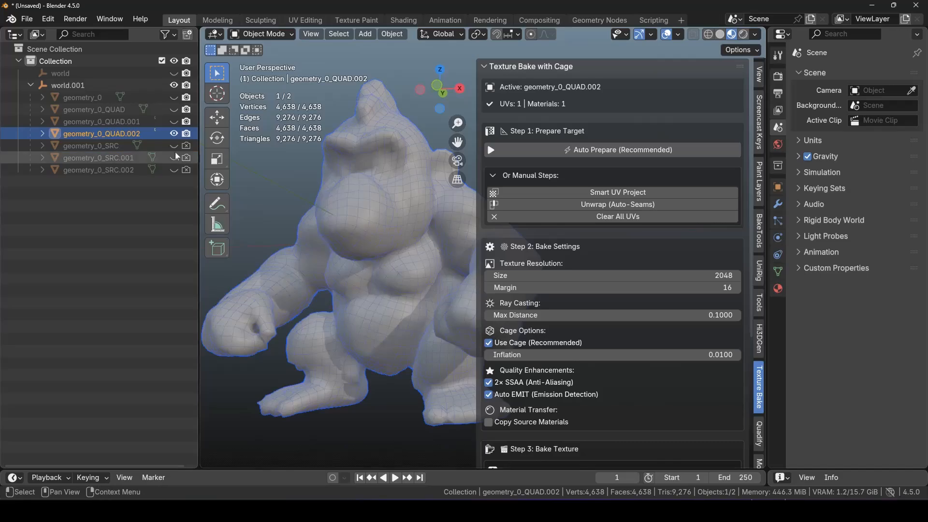
Hide geometry_0_QUAD.002 and show the original geometry_0 together with the dense geometry_0_QUAD.
{"action": "left_click", "coordinate": [173, 97]}
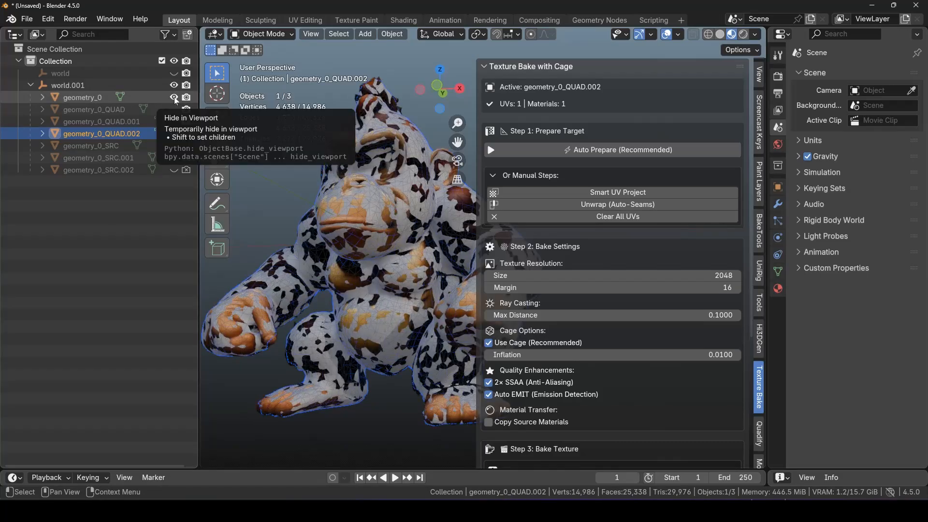
{"action": "left_click", "coordinate": [174, 134]}
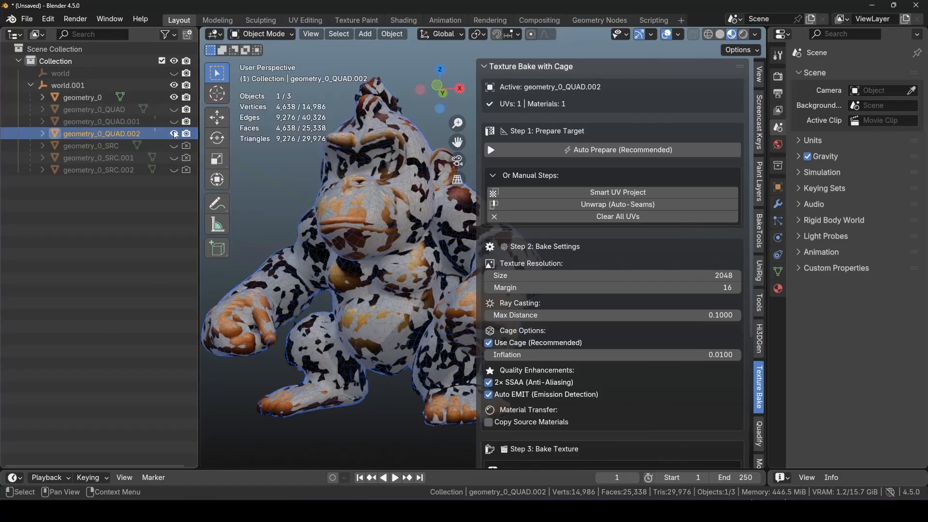
{"action": "left_click", "coordinate": [174, 121]}
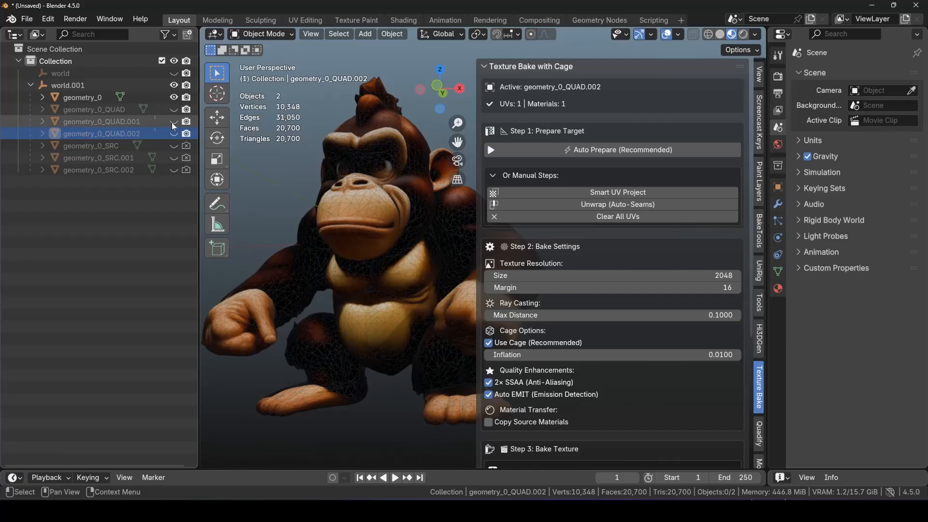
{"action": "left_click", "coordinate": [173, 121]}
{"action": "left_click", "coordinate": [174, 109]}
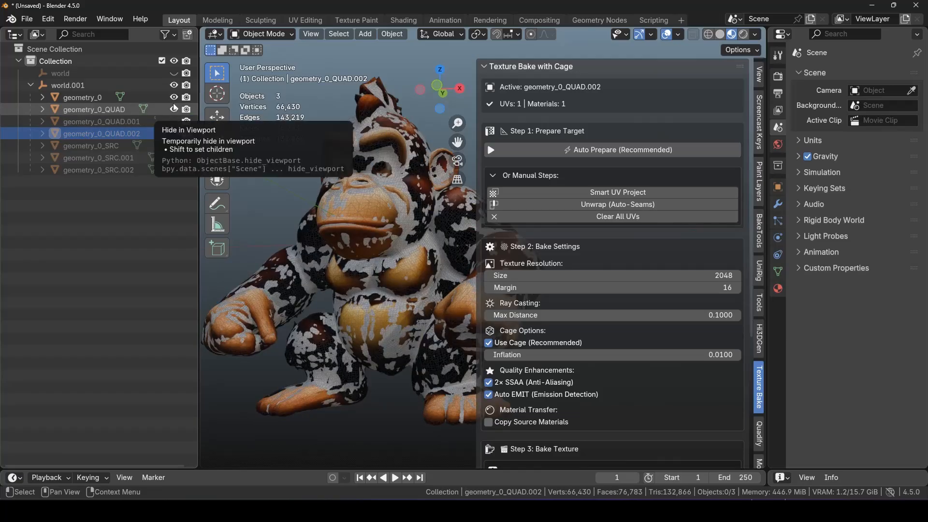
{"action": "left_click", "coordinate": [174, 98]}
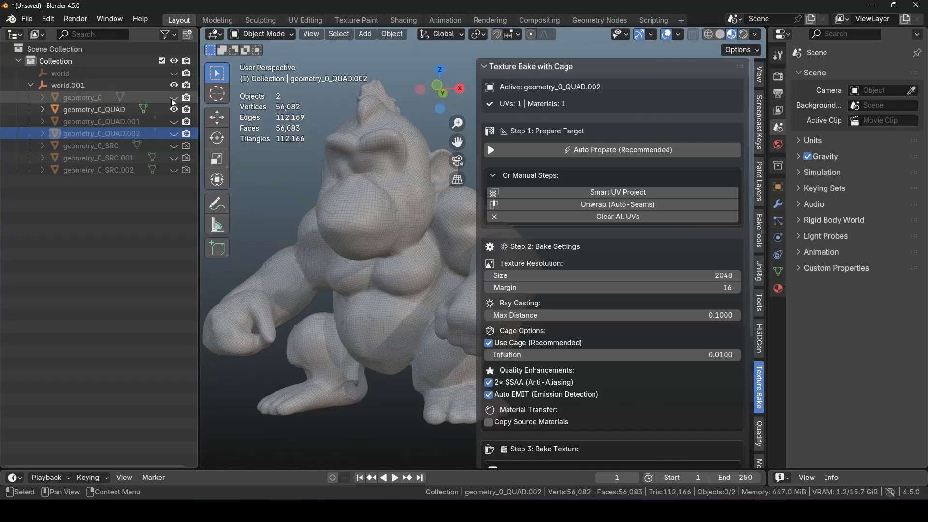
{"action": "left_click", "coordinate": [174, 98]}
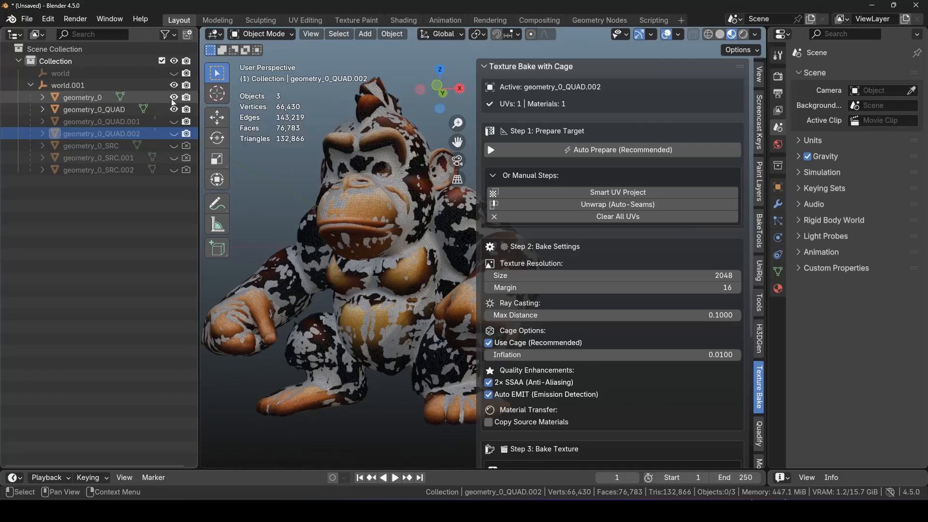
Bake the 2048 texture from geometry_0 as source onto geometry_0_QUAD as the active target.
{"action": "left_click", "coordinate": [104, 98]}
{"action": "left_click", "coordinate": [110, 110], "text": "ctrl"}
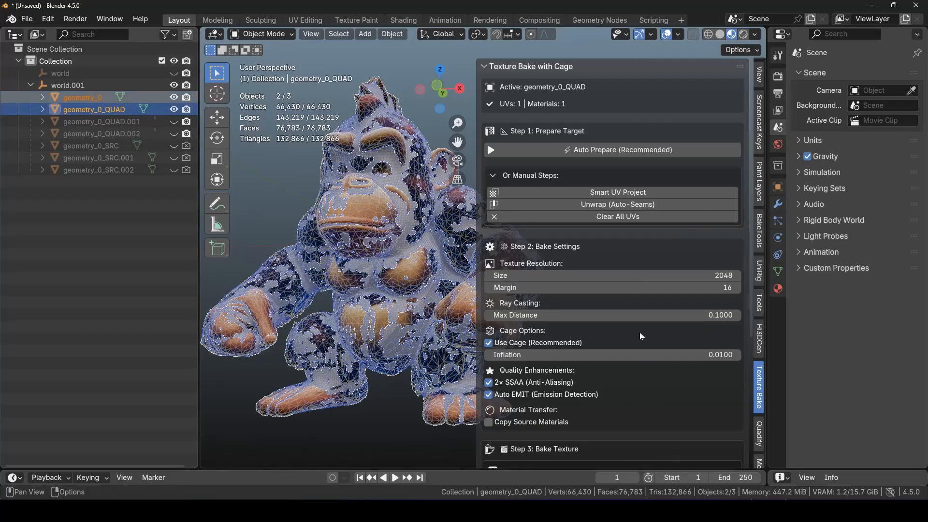
{"action": "scroll", "coordinate": [641, 334], "scroll_direction": "down", "scroll_amount": 8}
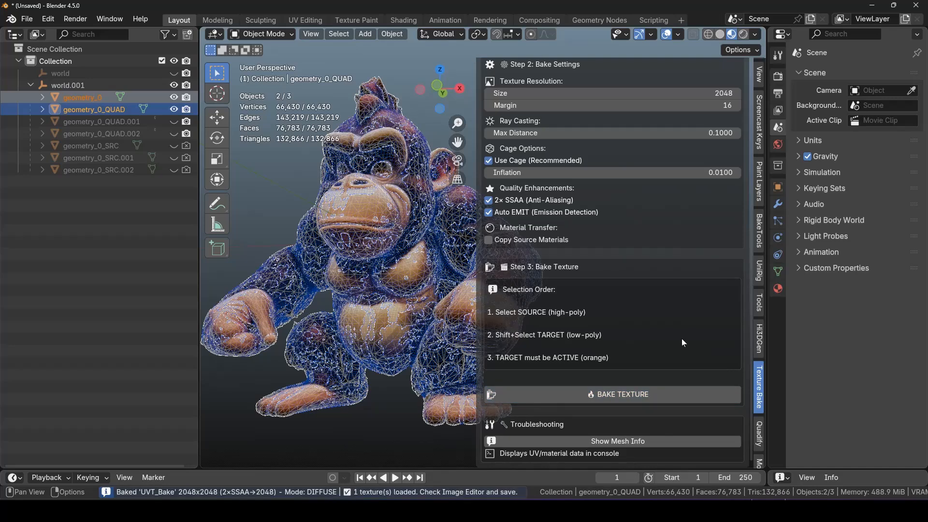
Hide geometry_0, inspect the baked geometry_0_QUAD and its material in the Shading workspace, and return to Layout.
{"action": "left_click", "coordinate": [173, 97]}
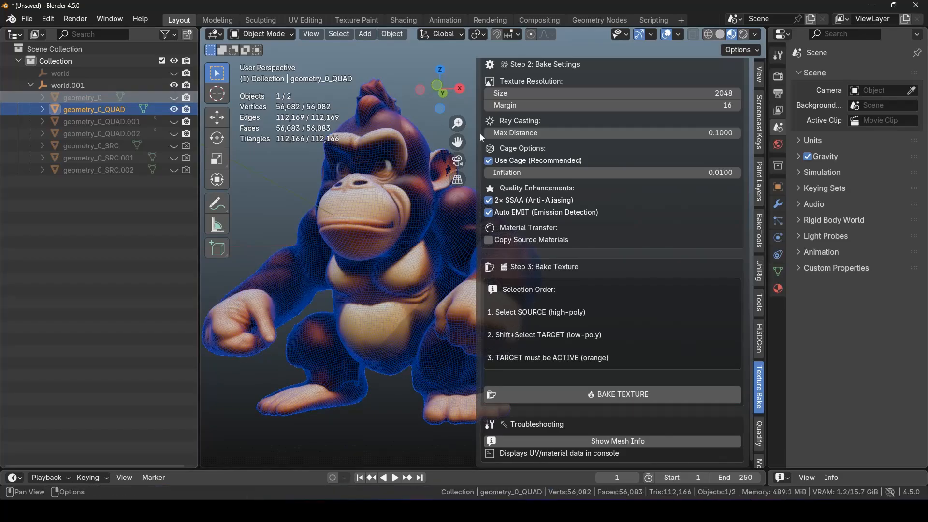
{"action": "left_click", "coordinate": [403, 19]}
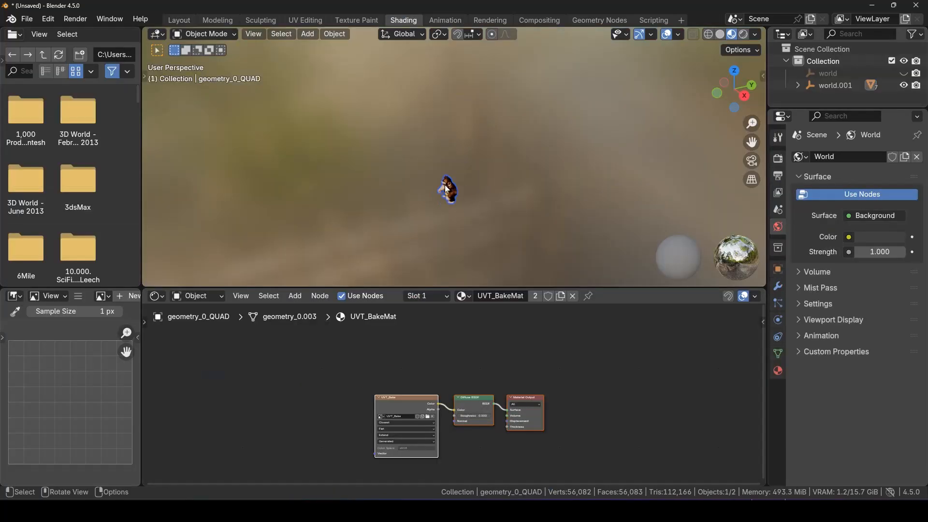
{"action": "scroll", "coordinate": [445, 187], "scroll_direction": "up", "scroll_amount": 8}
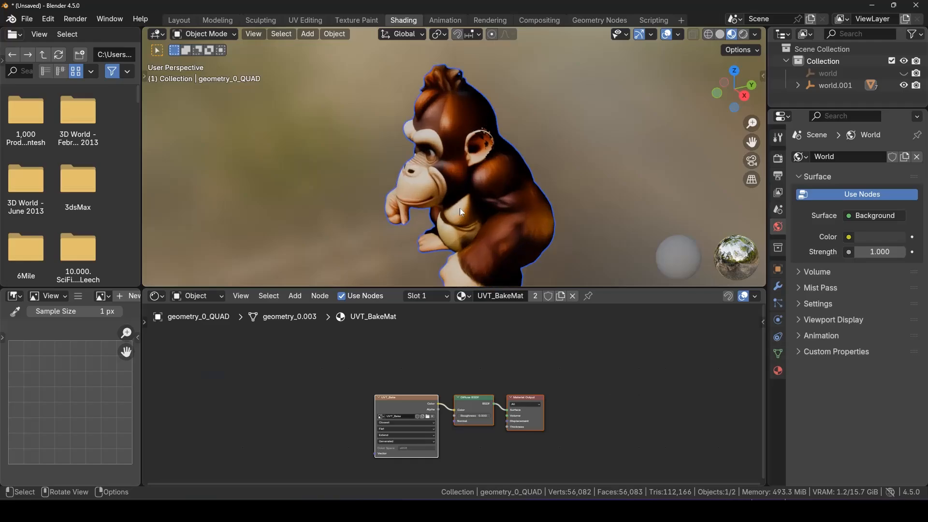
{"action": "left_click_drag", "start_coordinate": [723, 100], "coordinate": [834, 71]}
{"action": "left_click", "coordinate": [193, 22]}
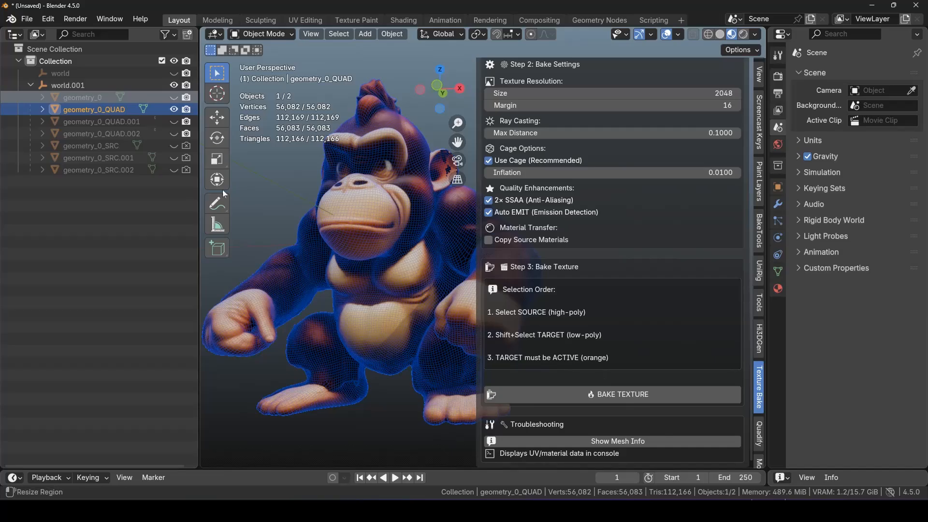
Hide geometry_0_QUAD and show the original geometry_0 together with geometry_0_QUAD.001.
{"action": "left_click", "coordinate": [174, 110]}
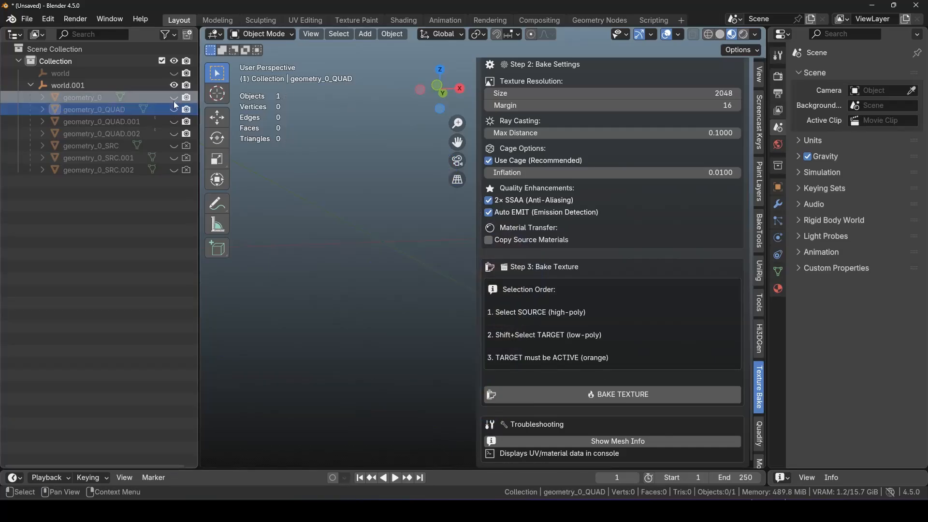
{"action": "left_click", "coordinate": [174, 98]}
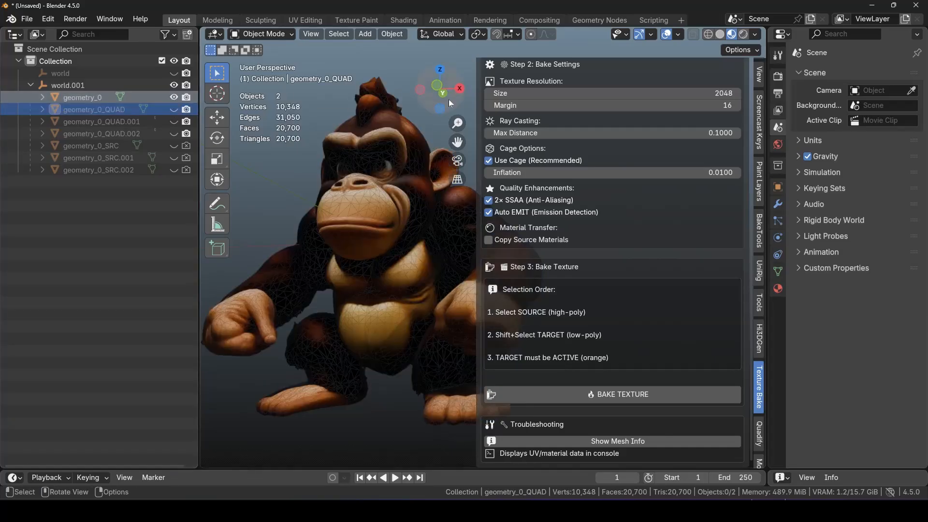
{"action": "left_click_drag", "start_coordinate": [448, 100], "coordinate": [699, 105]}
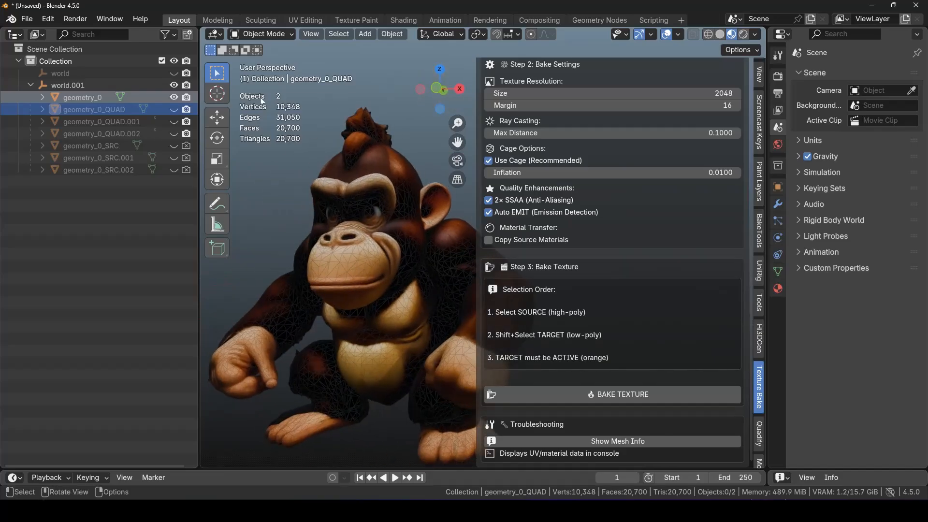
{"action": "left_click", "coordinate": [174, 110]}
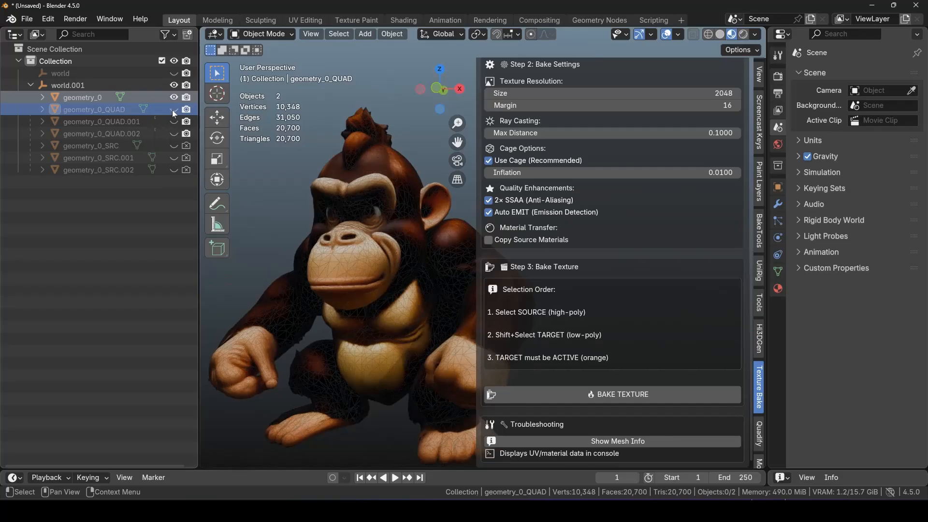
{"action": "left_click", "coordinate": [174, 110]}
{"action": "left_click", "coordinate": [174, 122]}
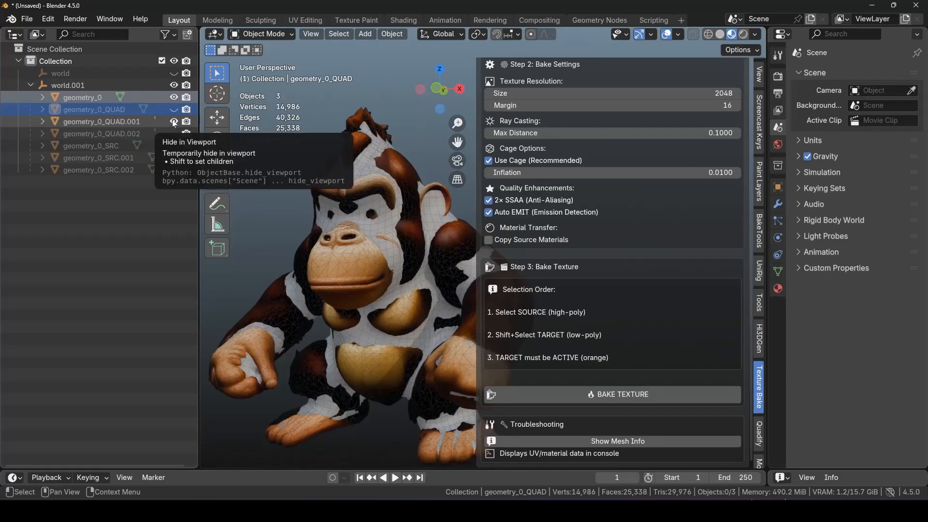
{"action": "left_click_drag", "start_coordinate": [438, 103], "coordinate": [561, 93]}
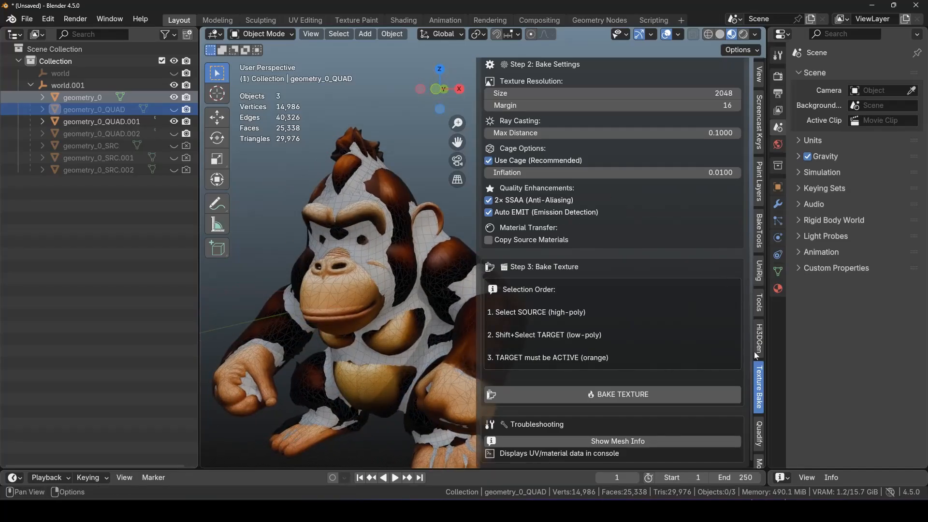
Bake the 2048 texture from geometry_0 as source onto geometry_0_QUAD.001 as the active target.
{"action": "scroll", "coordinate": [760, 405], "scroll_direction": "up", "scroll_amount": 8}
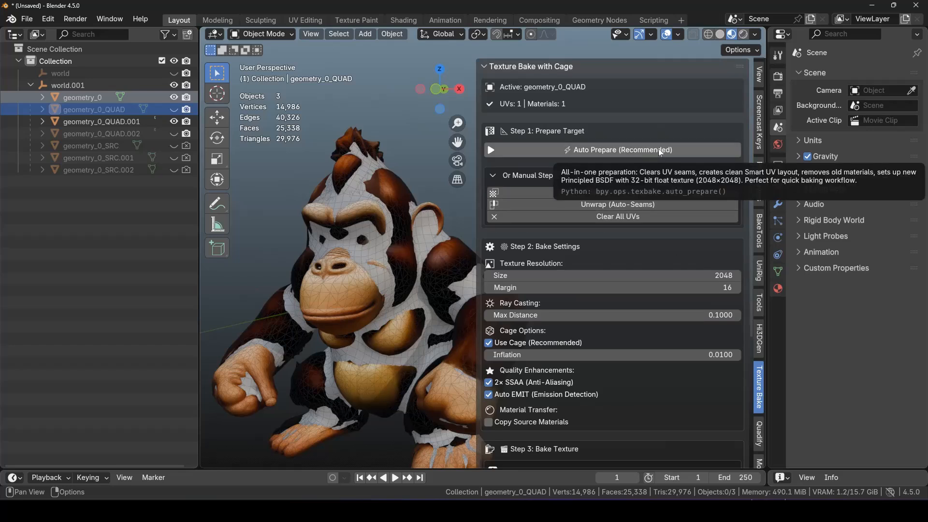
{"action": "left_click", "coordinate": [97, 100]}
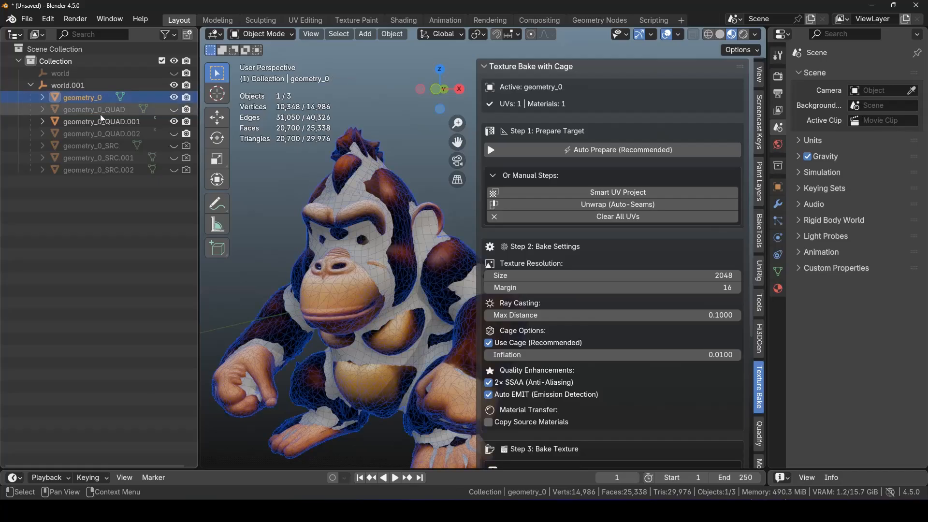
{"action": "left_click", "coordinate": [101, 122], "text": "ctrl"}
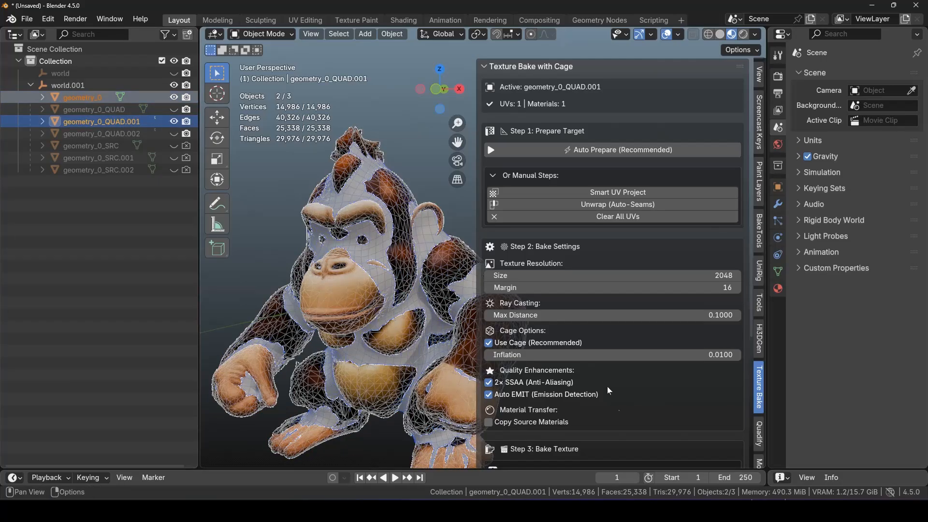
{"action": "scroll", "coordinate": [605, 382], "scroll_direction": "down", "scroll_amount": 3}
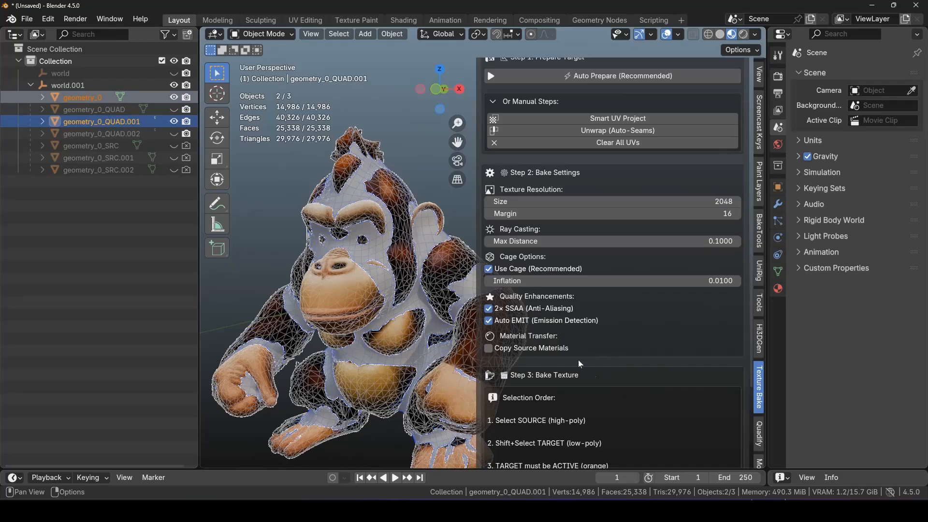
{"action": "scroll", "coordinate": [599, 386], "scroll_direction": "down", "scroll_amount": 5}
{"action": "left_click", "coordinate": [637, 406]}
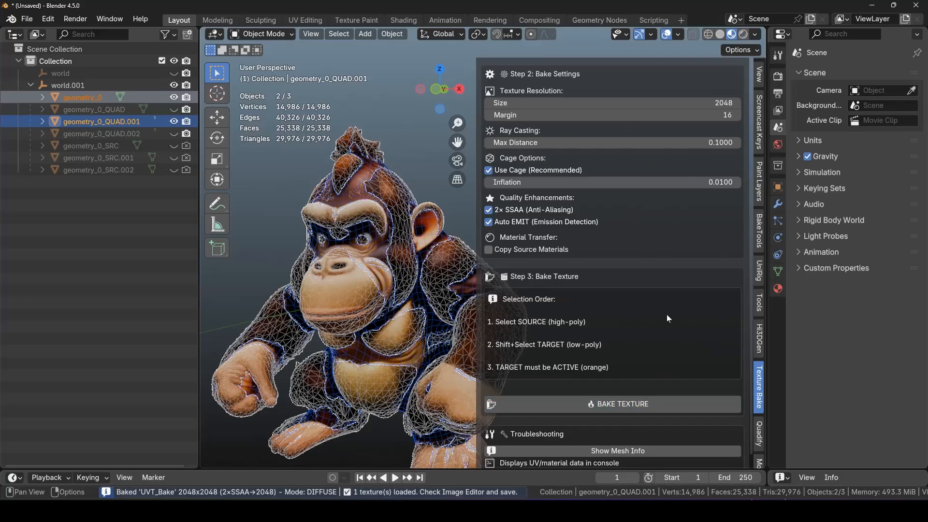
Hide geometry_0 and inspect the baked gorilla geometry_0_QUAD.001 from the side, back and front.
{"action": "left_click", "coordinate": [174, 97]}
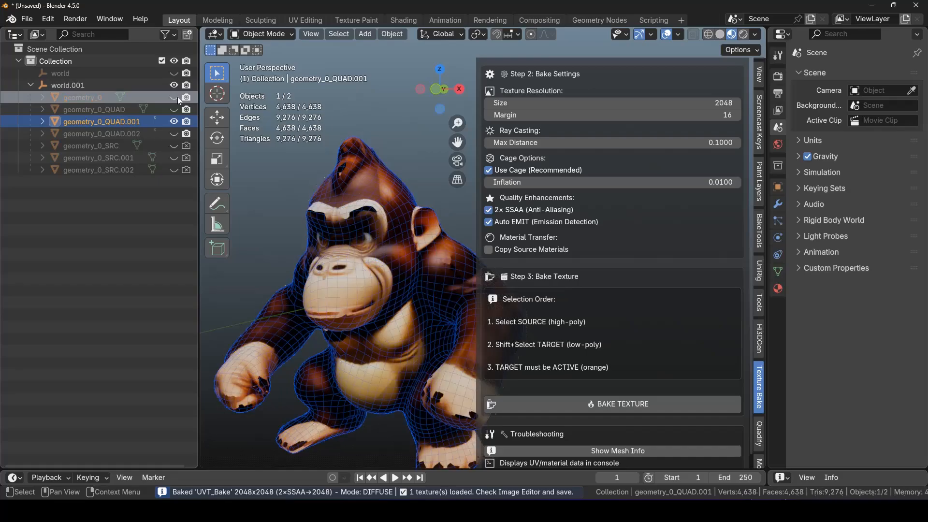
{"action": "left_click_drag", "start_coordinate": [442, 99], "coordinate": [412, 142]}
{"action": "scroll", "coordinate": [375, 193], "scroll_direction": "up", "scroll_amount": 5}
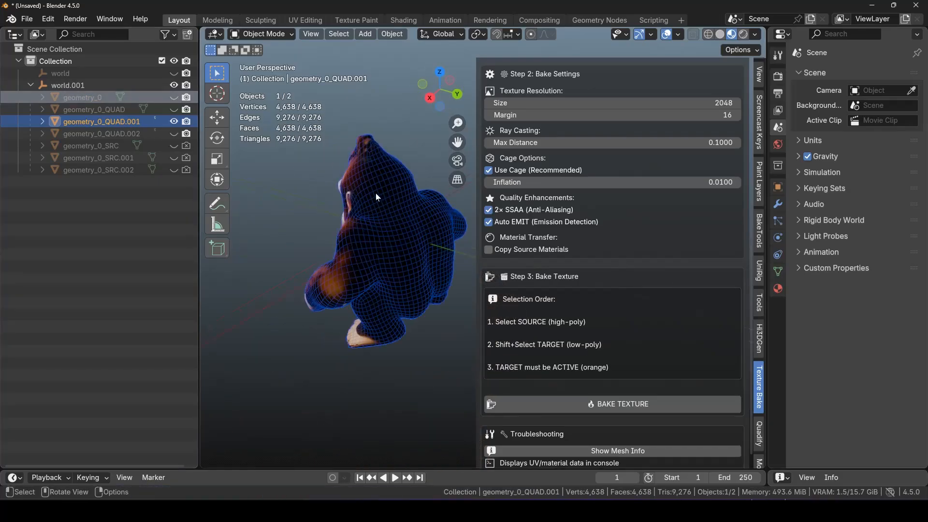
{"action": "scroll", "coordinate": [375, 193], "scroll_direction": "up", "scroll_amount": 4}
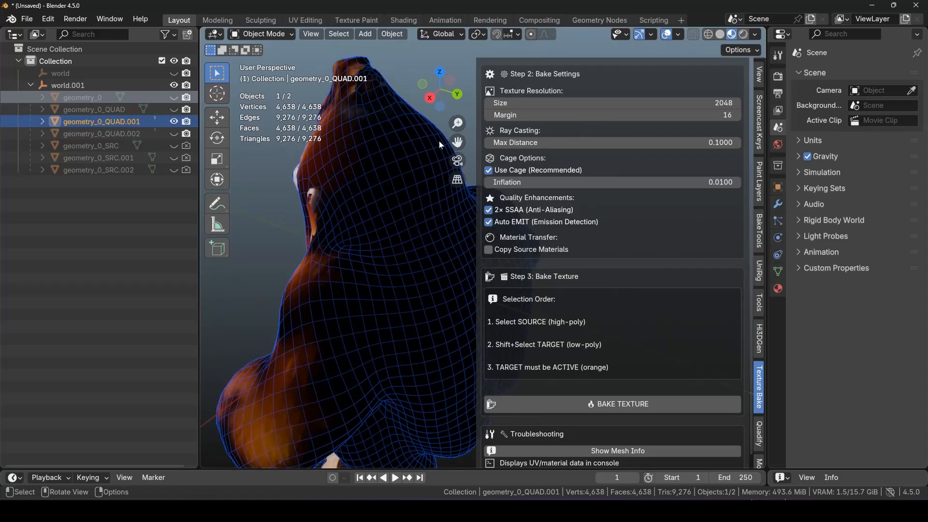
{"action": "left_click_drag", "start_coordinate": [449, 111], "coordinate": [420, 161]}
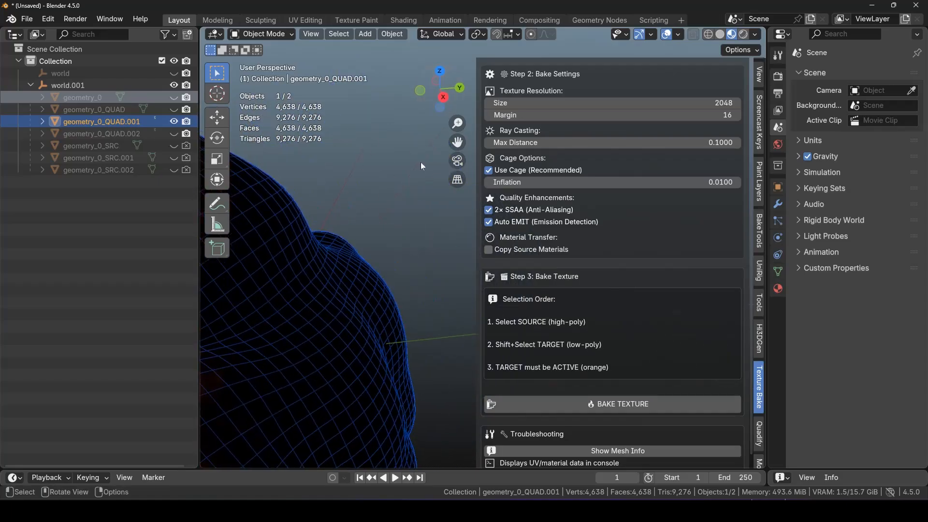
{"action": "scroll", "coordinate": [417, 177], "scroll_direction": "down", "scroll_amount": 6}
{"action": "mouse_move", "coordinate": [434, 107]}
{"action": "left_mouse_down"}
{"action": "mouse_move", "coordinate": [490, 92]}
{"action": "mouse_move", "coordinate": [419, 113]}
{"action": "left_mouse_up"}
{"action": "scroll", "coordinate": [390, 213], "scroll_direction": "down", "scroll_amount": 5}
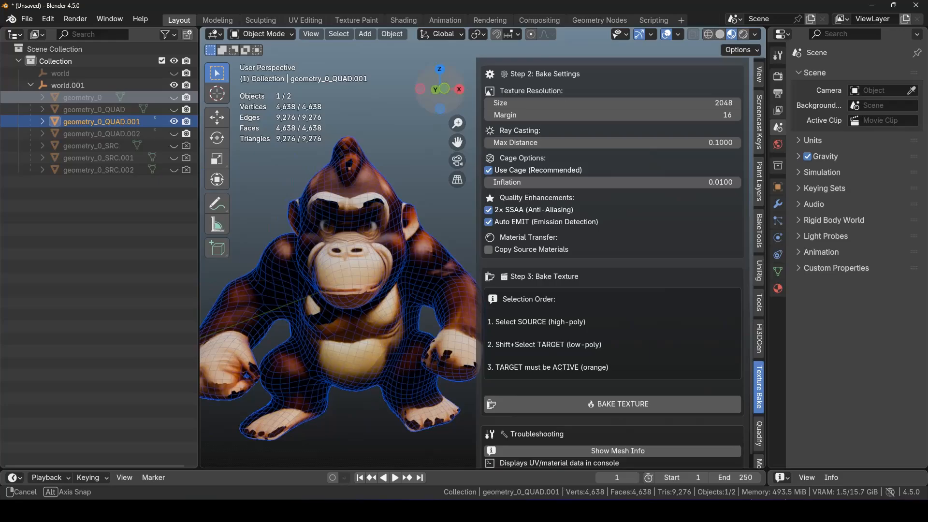
{"action": "left_click_drag", "start_coordinate": [443, 107], "coordinate": [444, 108]}
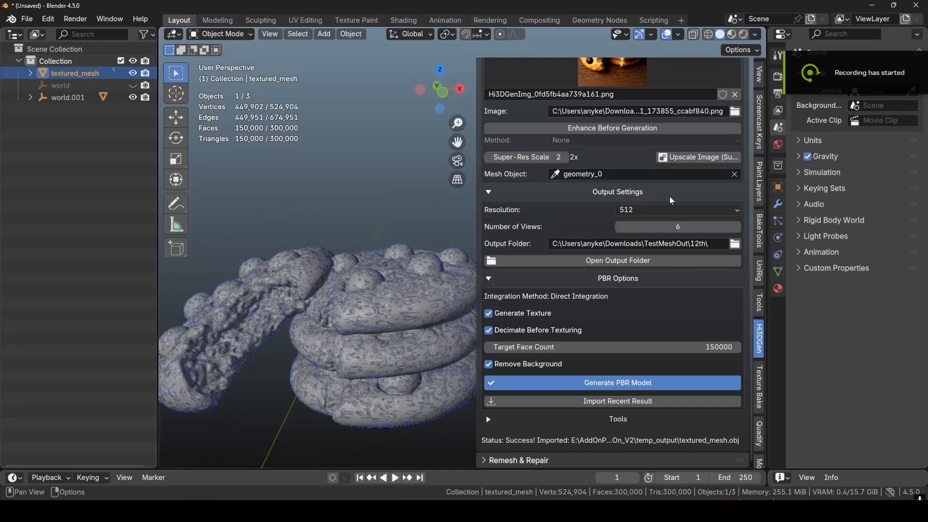
View the available input images for the Hi3DGen PBR generator.
{"action": "scroll", "coordinate": [671, 199], "scroll_direction": "up", "scroll_amount": 4}
{"action": "left_click", "coordinate": [658, 147]}
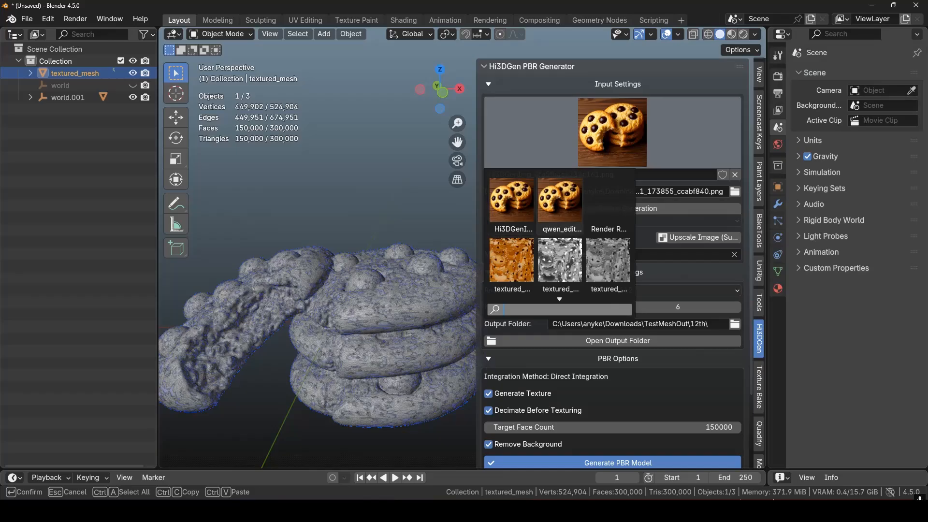
{"action": "mouse_move", "coordinate": [560, 201]}
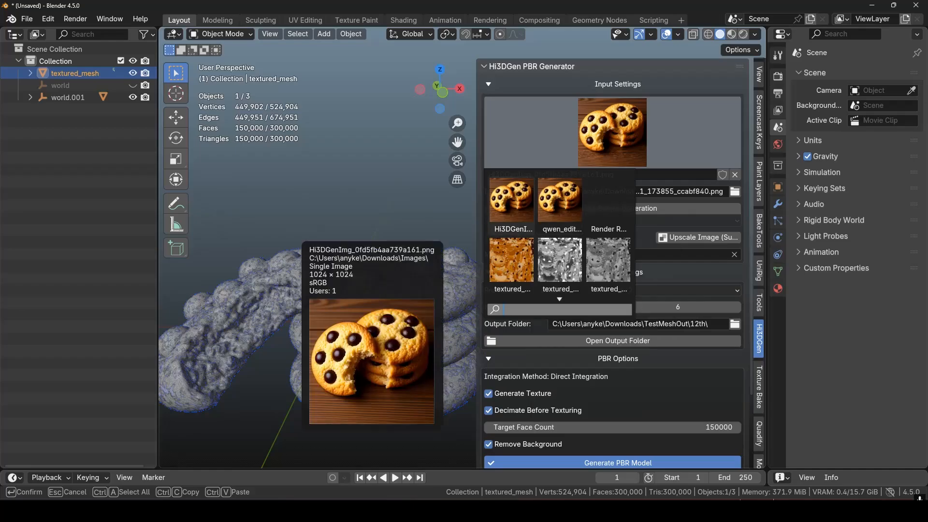
Hide geometry_0 under world.001 and display the cookie textured_mesh deselected in Material Preview shading.
{"action": "left_click", "coordinate": [30, 99]}
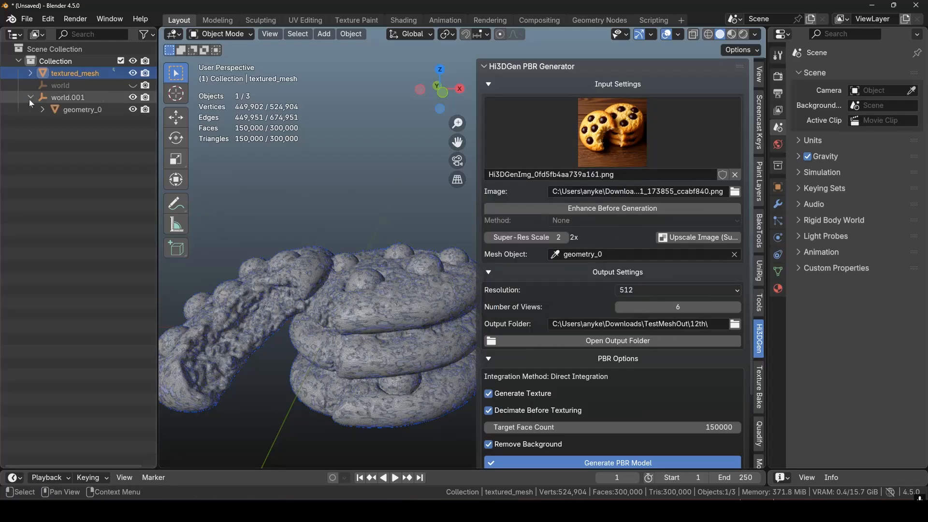
{"action": "left_click", "coordinate": [132, 109]}
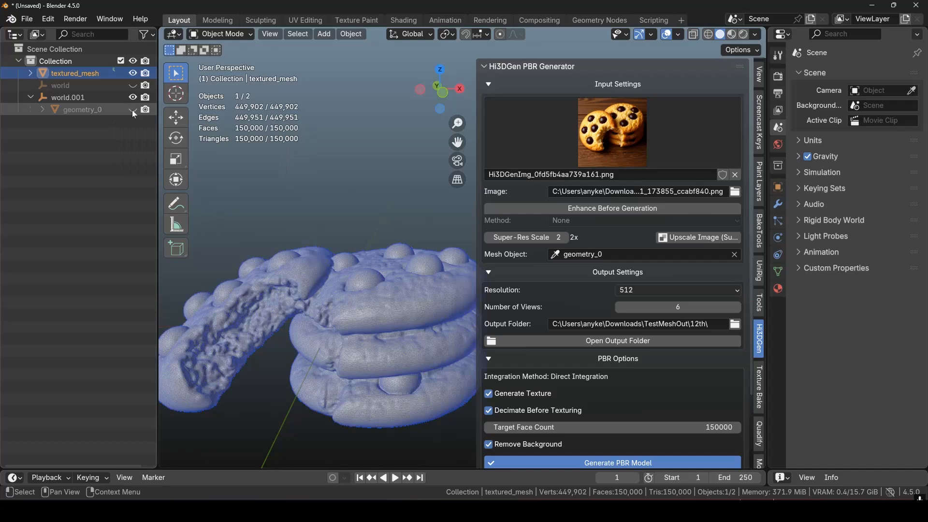
{"action": "left_click", "coordinate": [731, 38]}
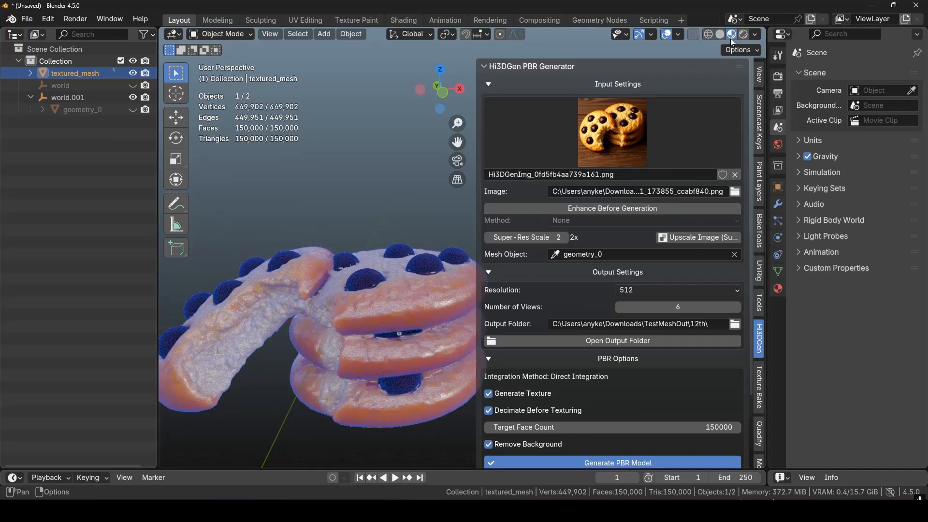
{"action": "left_click", "coordinate": [370, 146]}
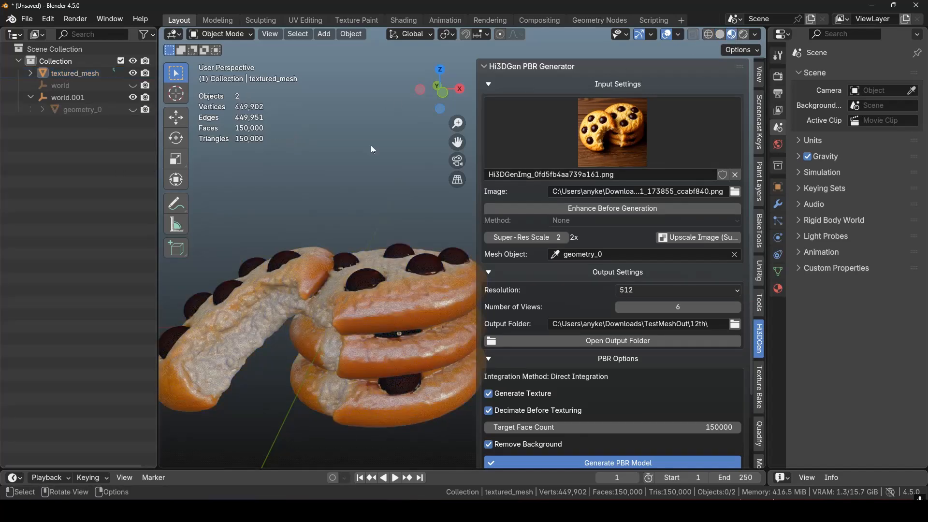
Examine textured_mesh from another angle and its material node tree in the Shading workspace.
{"action": "left_click_drag", "start_coordinate": [424, 103], "coordinate": [432, 142]}
{"action": "left_click", "coordinate": [397, 22]}
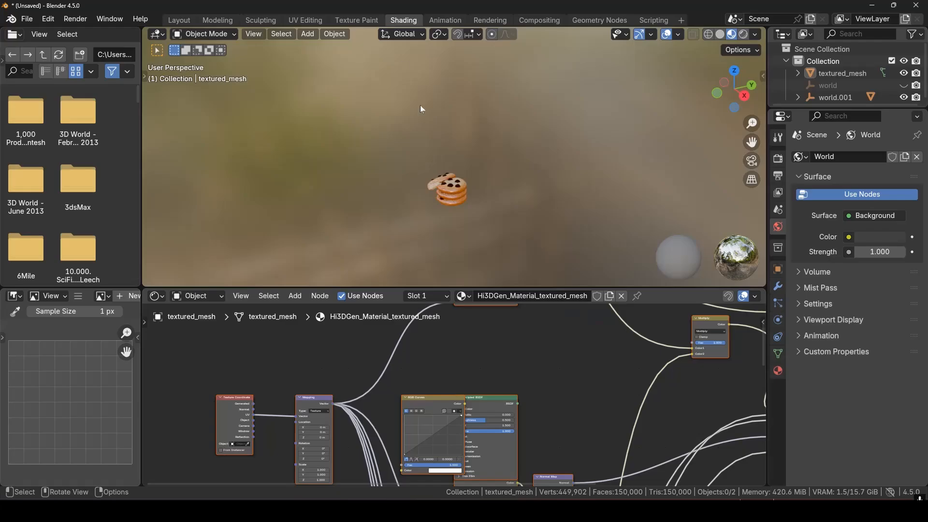
{"action": "scroll", "coordinate": [440, 179], "scroll_direction": "up", "scroll_amount": 10}
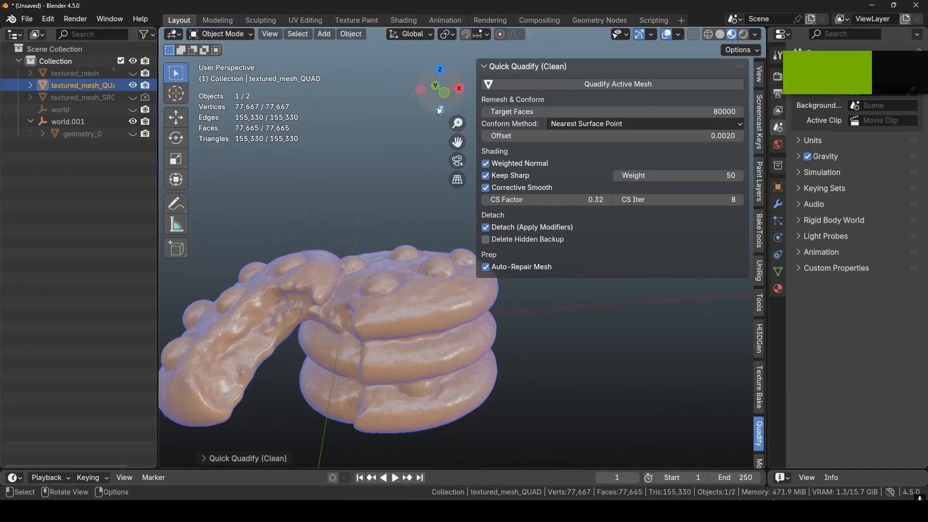
Auto-prepare the quad mesh textured_mesh_QUAD as the bake target.
{"action": "left_click_drag", "start_coordinate": [432, 105], "coordinate": [458, 164]}
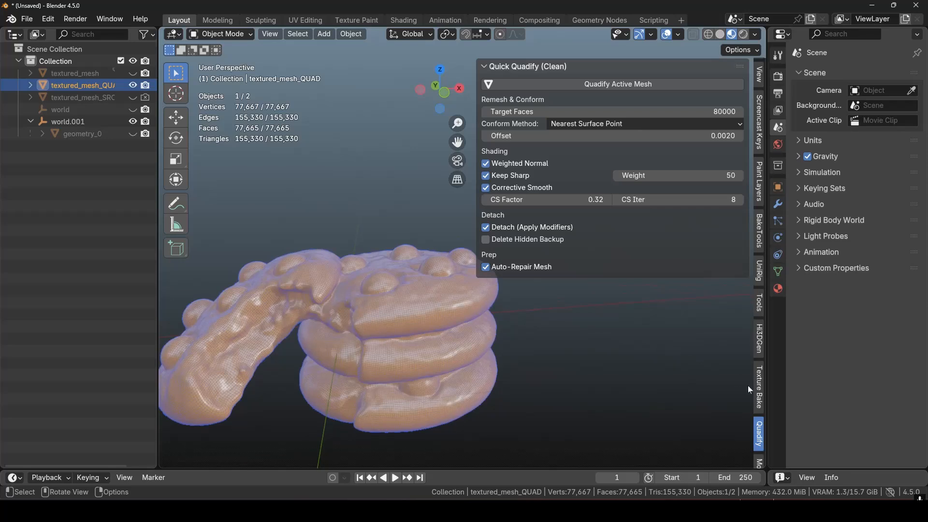
{"action": "left_click", "coordinate": [760, 389]}
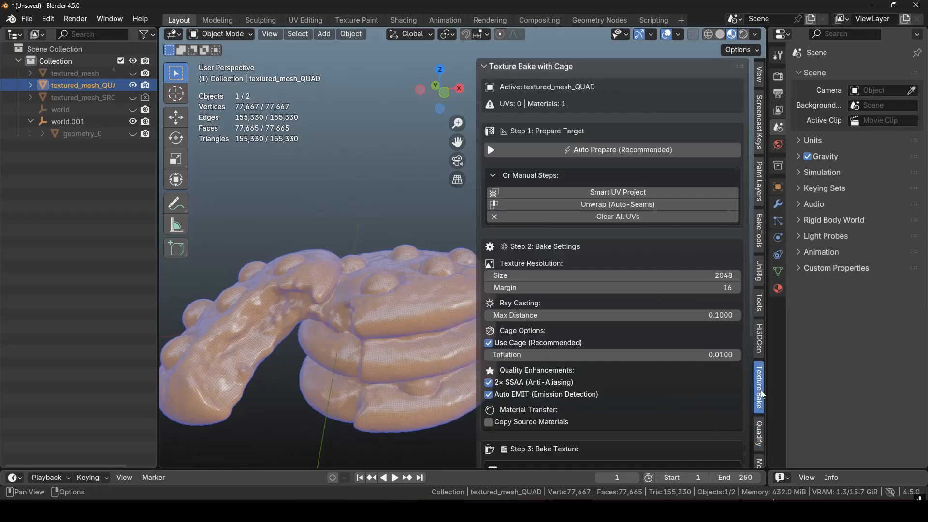
{"action": "left_click", "coordinate": [645, 152]}
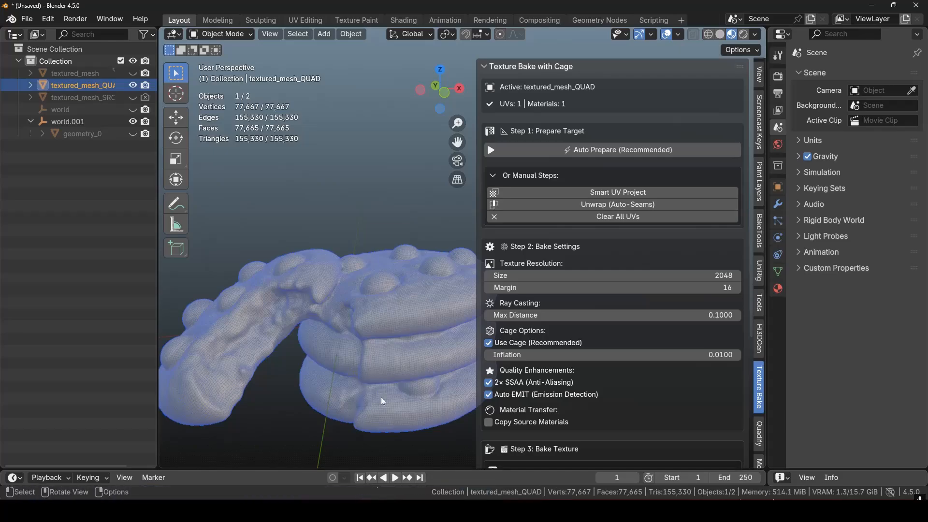
Show textured_mesh and bake its texture onto the active target textured_mesh_QUAD with Copy Source Materials enabled.
{"action": "left_click", "coordinate": [132, 74]}
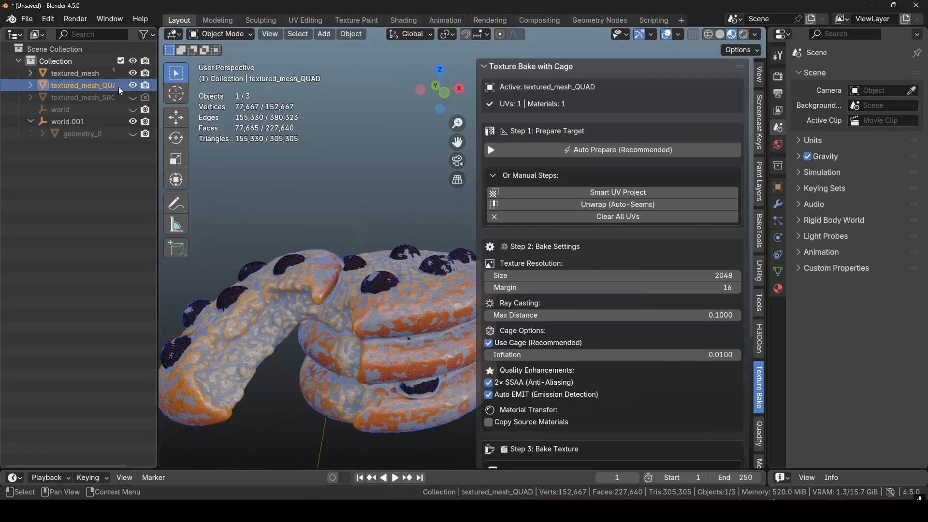
{"action": "left_click", "coordinate": [83, 74]}
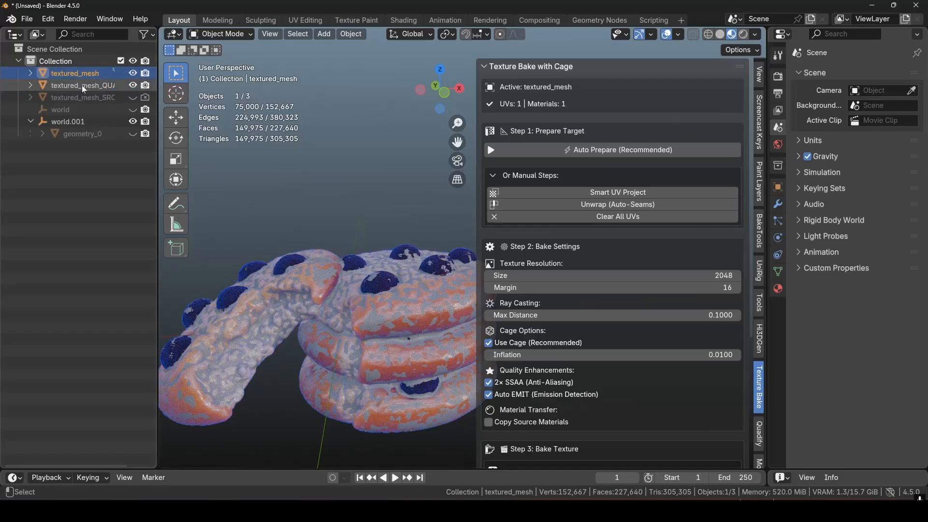
{"action": "left_click", "coordinate": [82, 89], "text": "ctrl"}
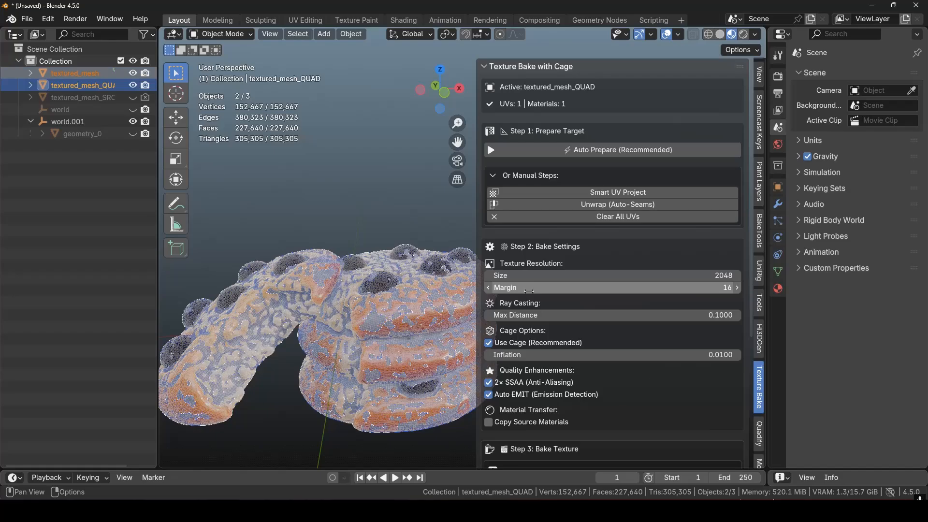
{"action": "scroll", "coordinate": [643, 410], "scroll_direction": "down", "scroll_amount": 5}
{"action": "scroll", "coordinate": [642, 412], "scroll_direction": "down", "scroll_amount": 4}
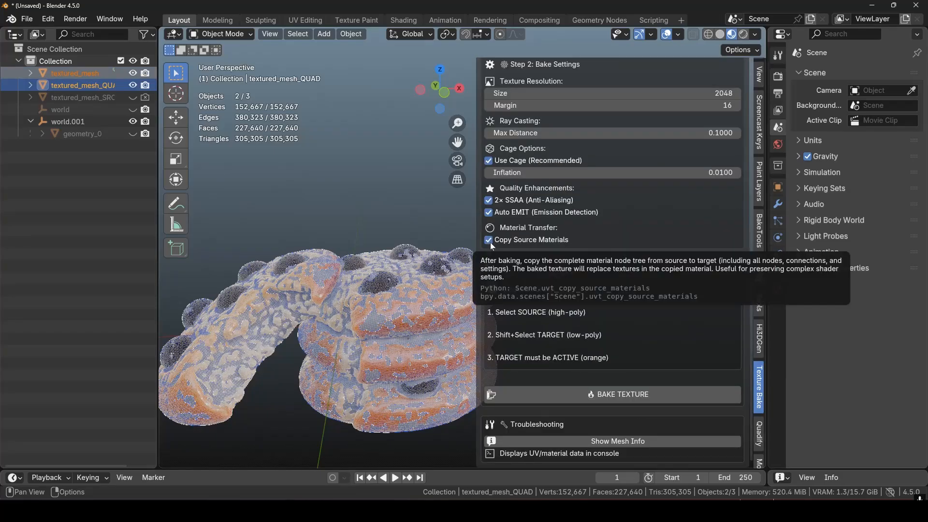
{"action": "left_click", "coordinate": [643, 399]}
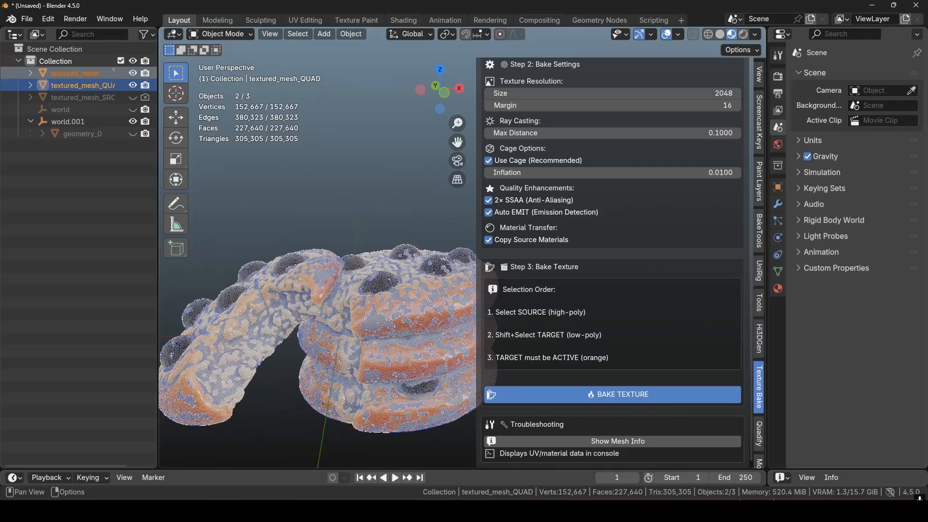
Switch to the Clock app, reset its stopwatch, and time the texture bake until it finishes.
{"action": "left_click", "coordinate": [629, 512]}
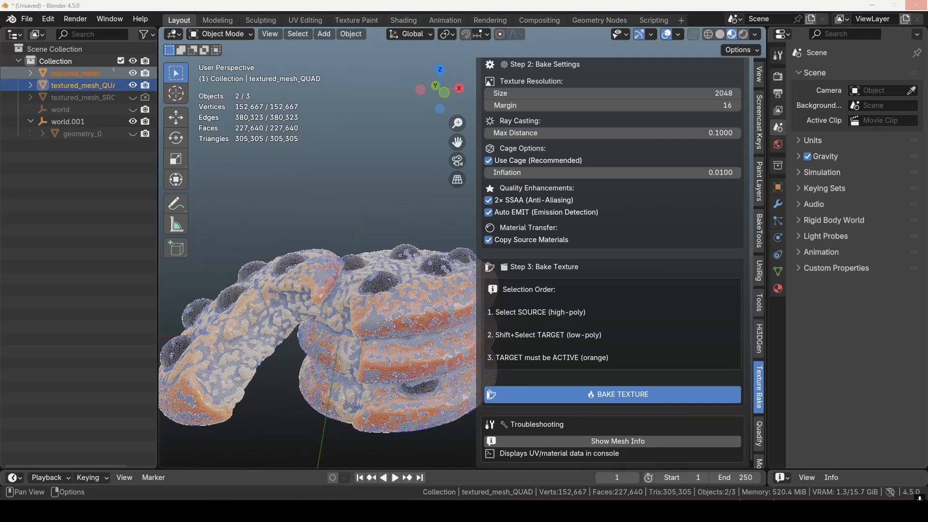
{"action": "left_click", "coordinate": [868, 349]}
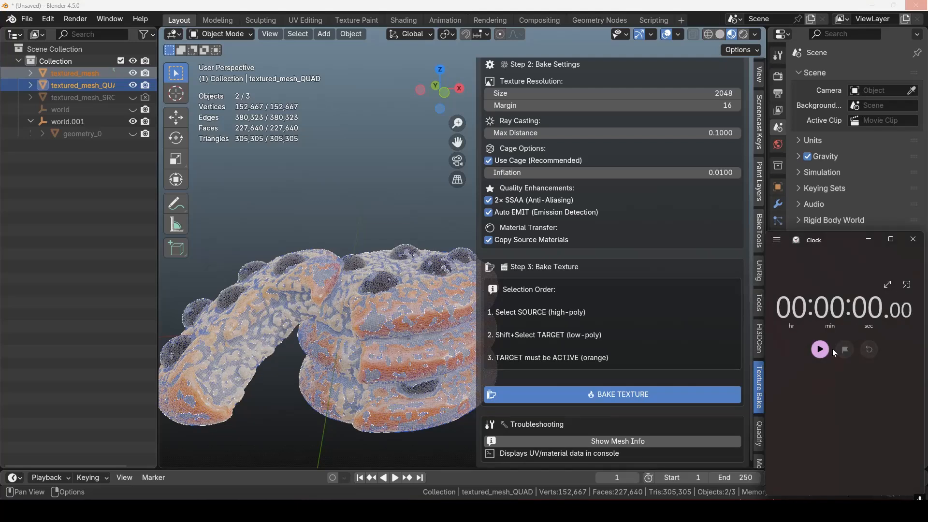
{"action": "left_click", "coordinate": [820, 349]}
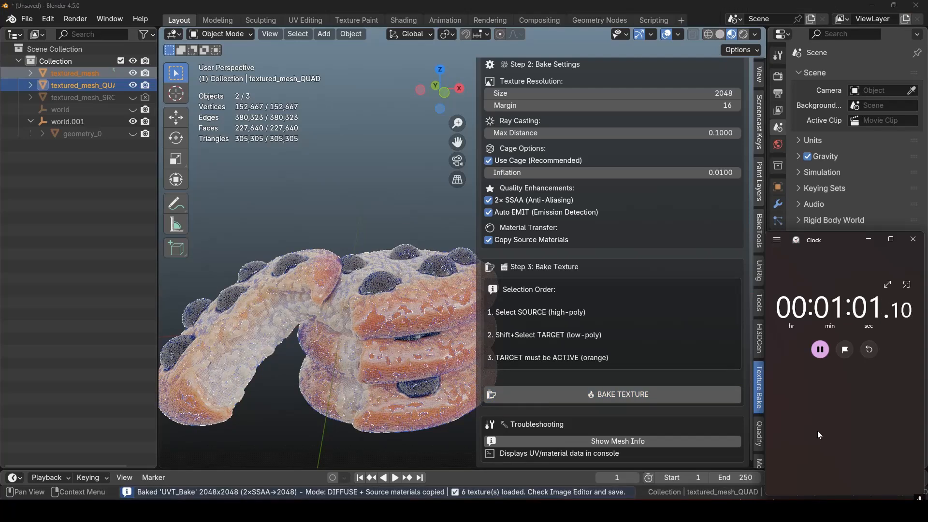
{"action": "left_click", "coordinate": [824, 351]}
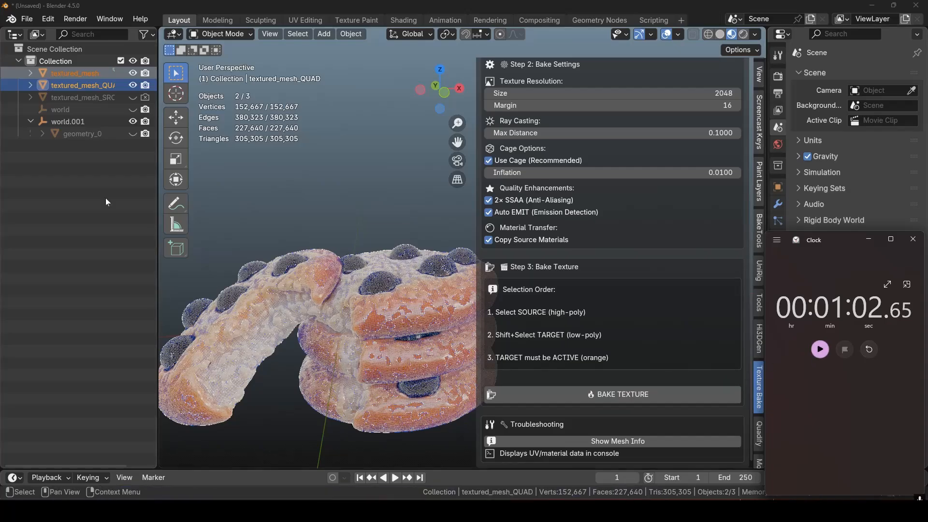
Hide textured_mesh and inspect the baked cookie textured_mesh_QUAD up close with nothing selected.
{"action": "left_click", "coordinate": [131, 73]}
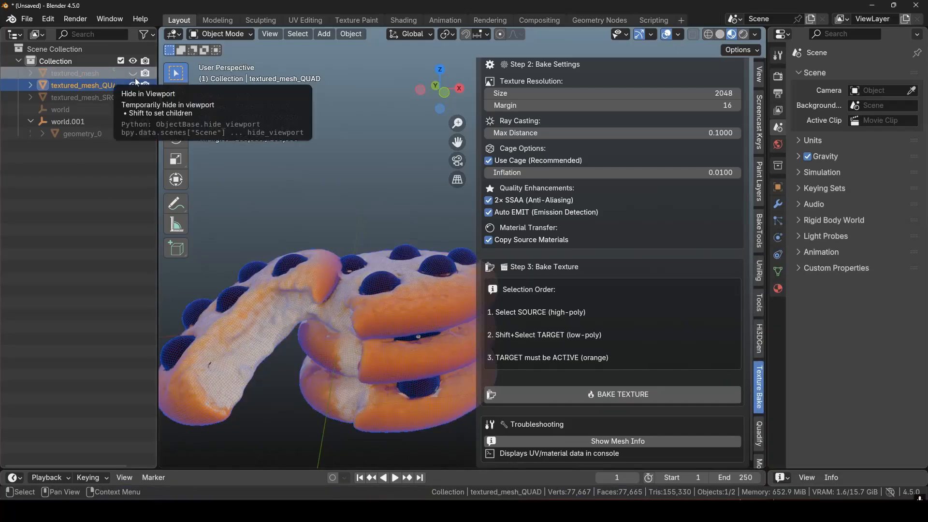
{"action": "scroll", "coordinate": [350, 382], "scroll_direction": "up", "scroll_amount": 3}
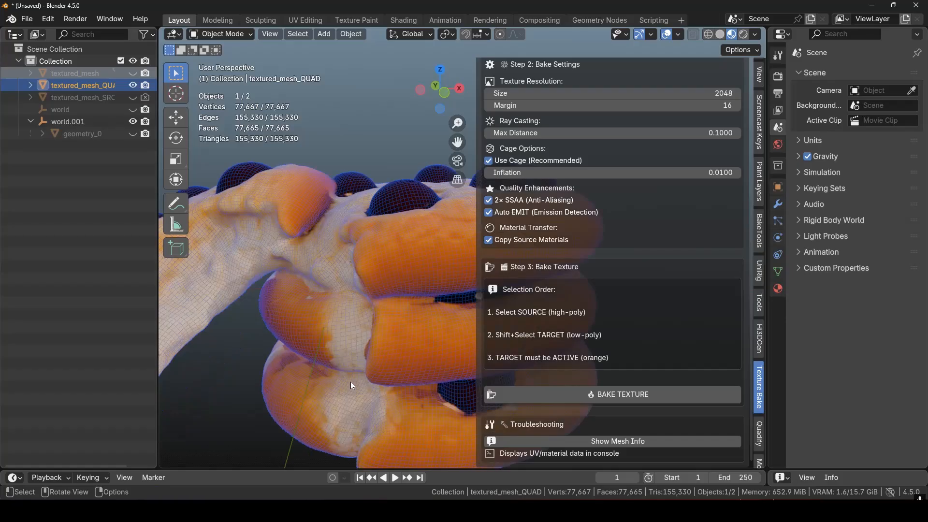
{"action": "left_click_drag", "start_coordinate": [428, 103], "coordinate": [394, 158]}
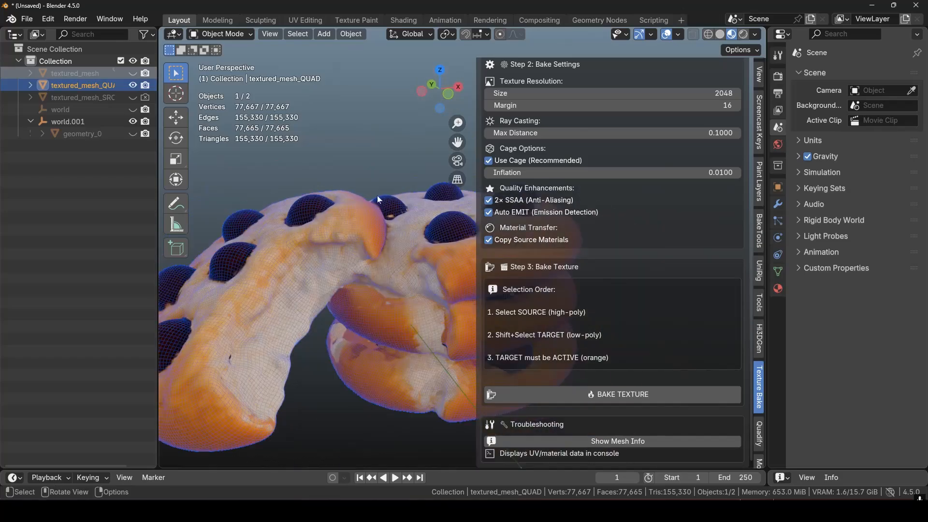
{"action": "left_click", "coordinate": [375, 135]}
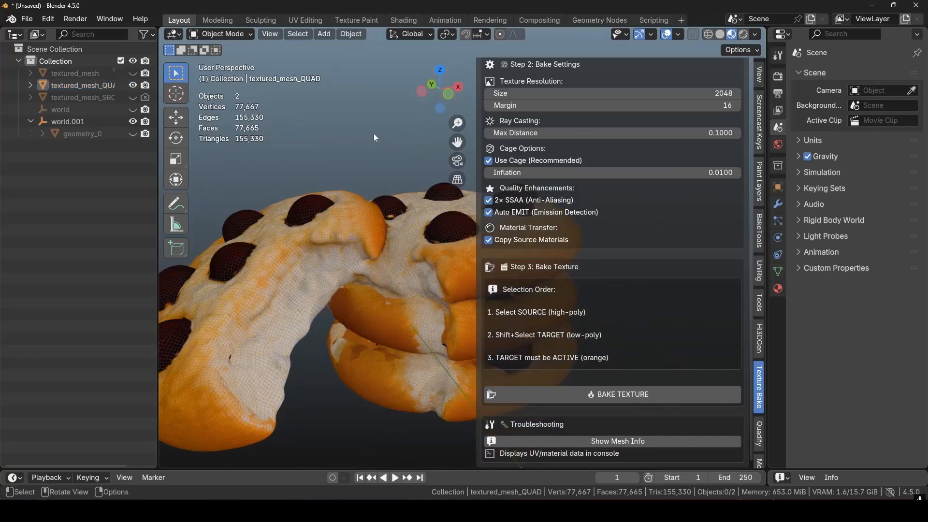
Examine the baked material's node tree and the cookie's surface in the Shading workspace, and return to the Layout workspace.
{"action": "left_click", "coordinate": [394, 21]}
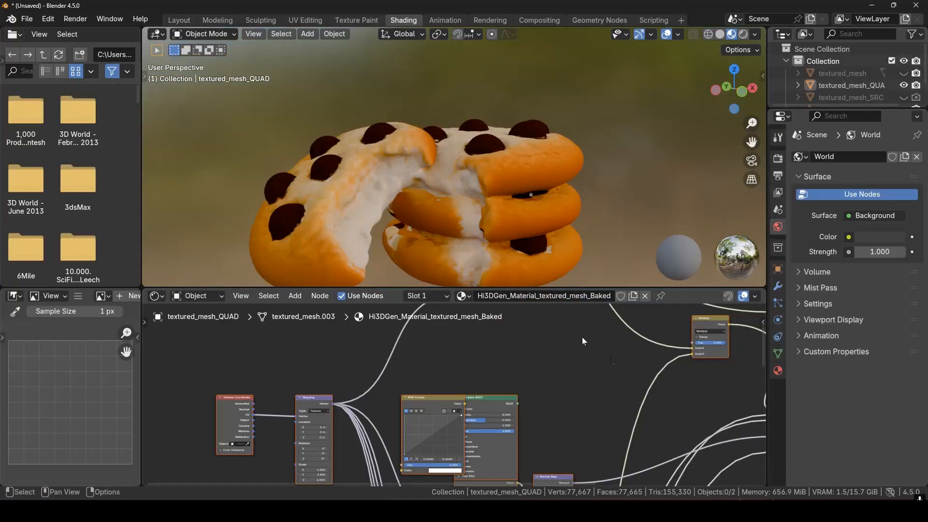
{"action": "scroll", "coordinate": [620, 338], "scroll_direction": "down", "scroll_amount": 6}
{"action": "middle_click_drag", "start_coordinate": [656, 353], "coordinate": [576, 367]}
{"action": "left_click", "coordinate": [522, 211]}
{"action": "mouse_move", "coordinate": [725, 88]}
{"action": "left_mouse_down"}
{"action": "mouse_move", "coordinate": [707, 111]}
{"action": "mouse_move", "coordinate": [733, 102]}
{"action": "mouse_move", "coordinate": [682, 109]}
{"action": "left_mouse_up"}
{"action": "left_click", "coordinate": [658, 164]}
{"action": "left_click", "coordinate": [184, 21]}
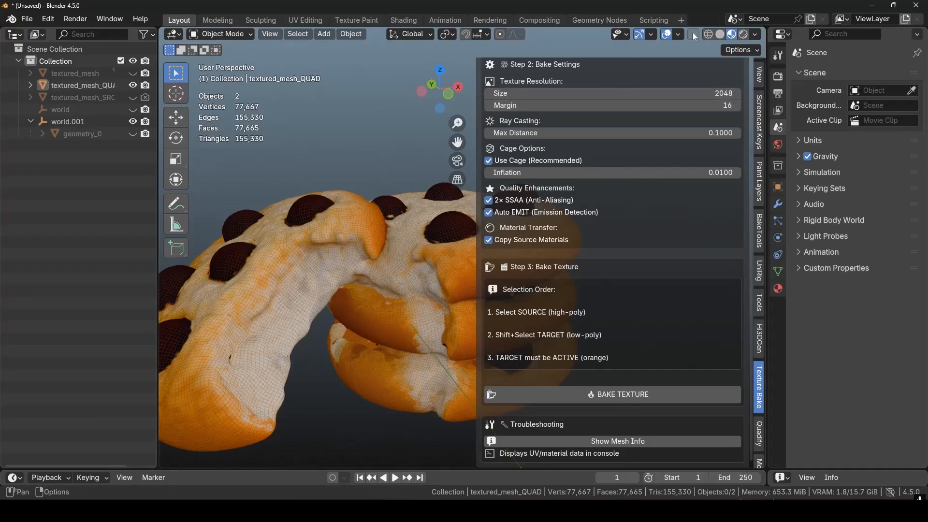
Turn off the wireframe overlay and view the baked cookies without mesh lines.
{"action": "left_click", "coordinate": [680, 33]}
{"action": "left_click", "coordinate": [607, 249]}
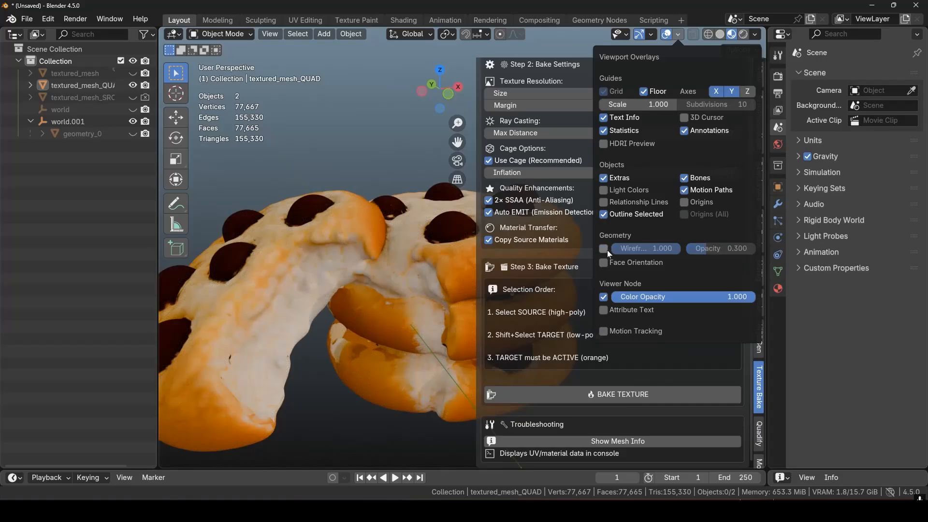
{"action": "scroll", "coordinate": [426, 216], "scroll_direction": "down", "scroll_amount": 3}
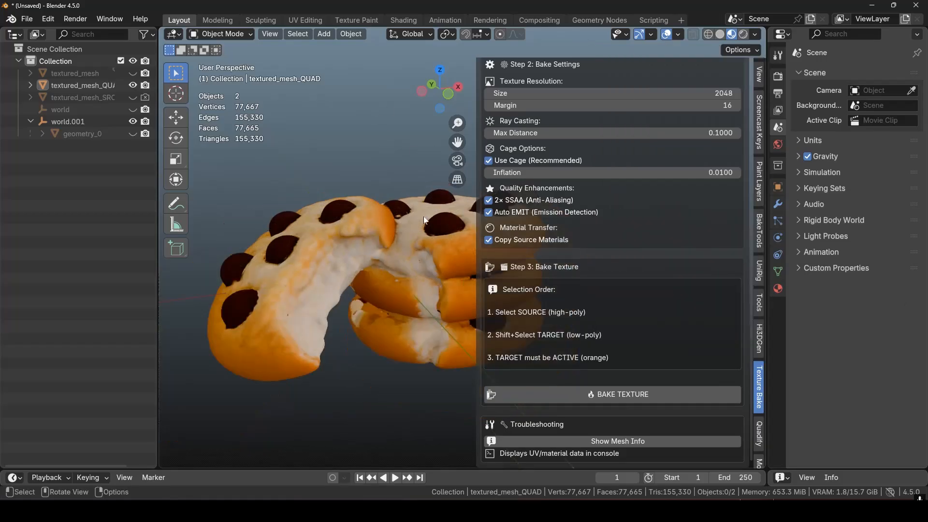
{"action": "left_click_drag", "start_coordinate": [456, 142], "coordinate": [425, 174]}
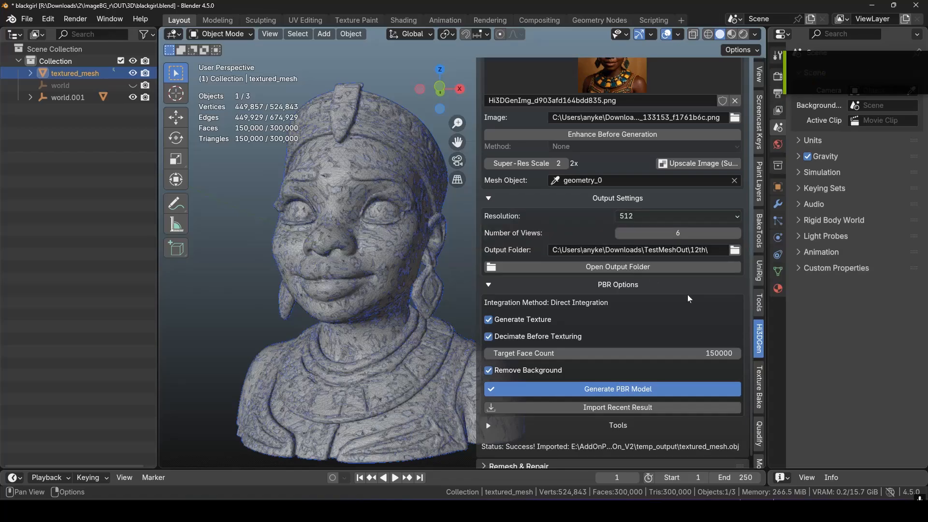
Look at the source portrait among the available input images of the Hi3DGen PBR Generator.
{"action": "scroll", "coordinate": [689, 298], "scroll_direction": "up", "scroll_amount": 4}
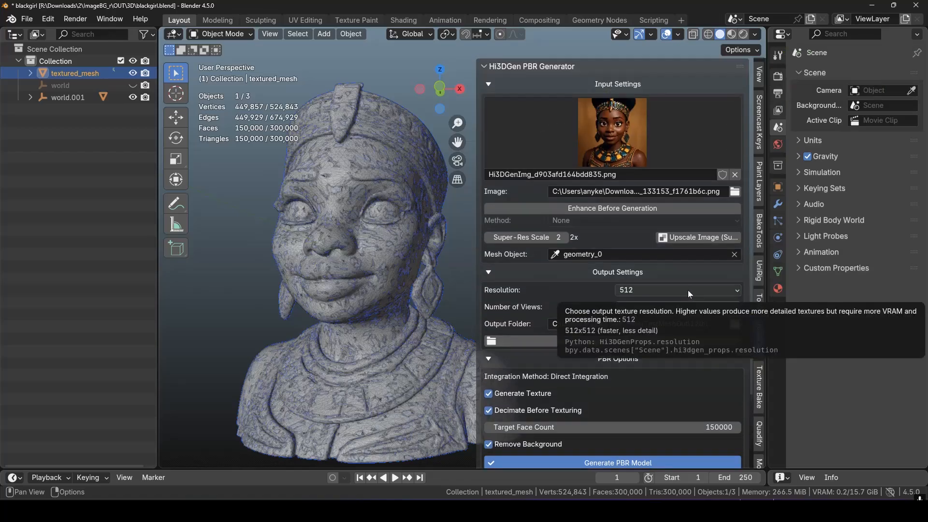
{"action": "left_click", "coordinate": [699, 140]}
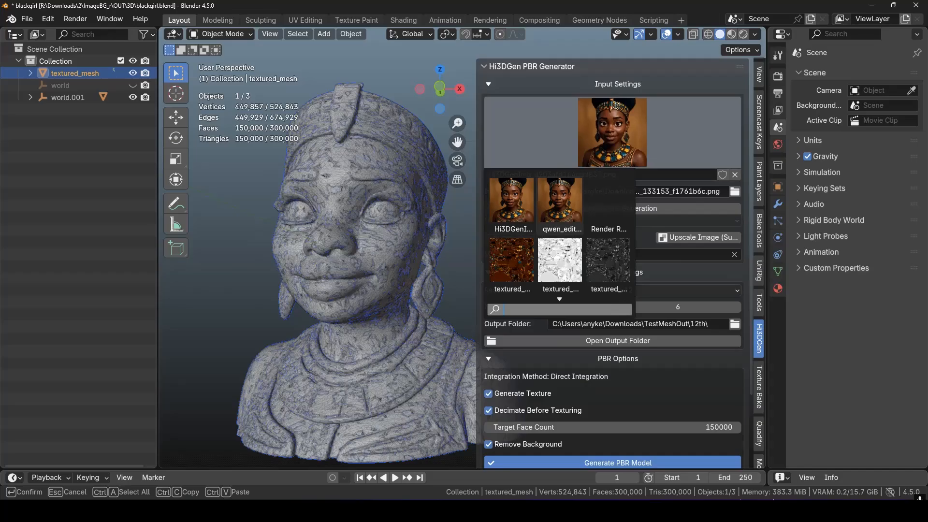
{"action": "mouse_move", "coordinate": [560, 208]}
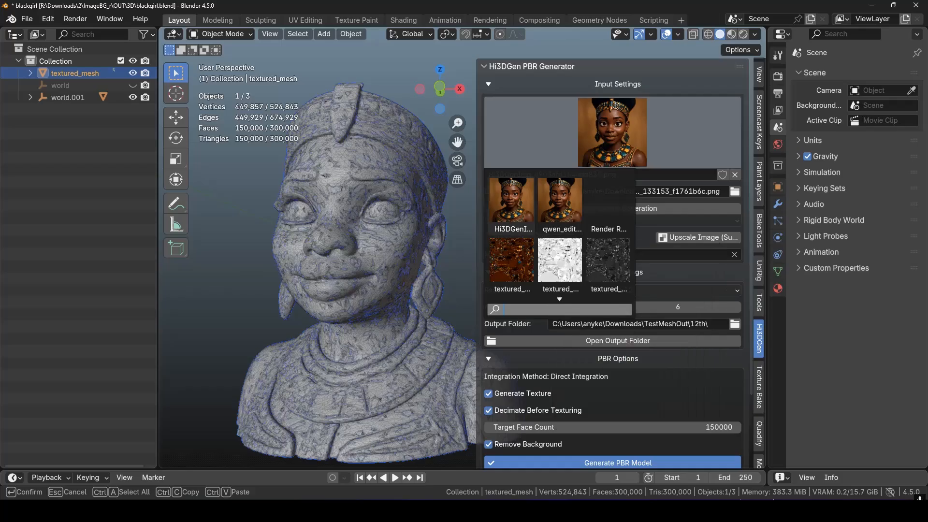
Hide geometry_0 under world.001 and show the deselected bust in Material Preview for comparison with its source image.
{"action": "left_click", "coordinate": [31, 98]}
{"action": "left_click", "coordinate": [133, 109]}
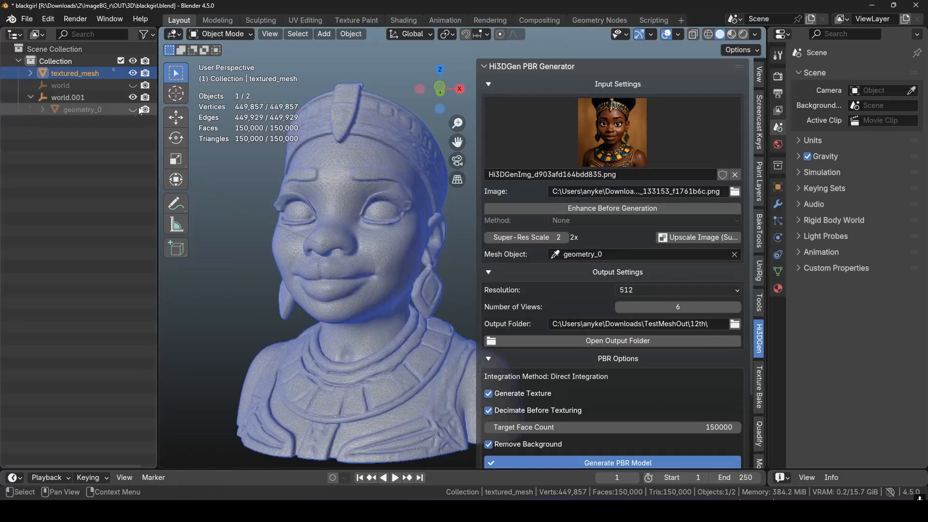
{"action": "left_click", "coordinate": [731, 34]}
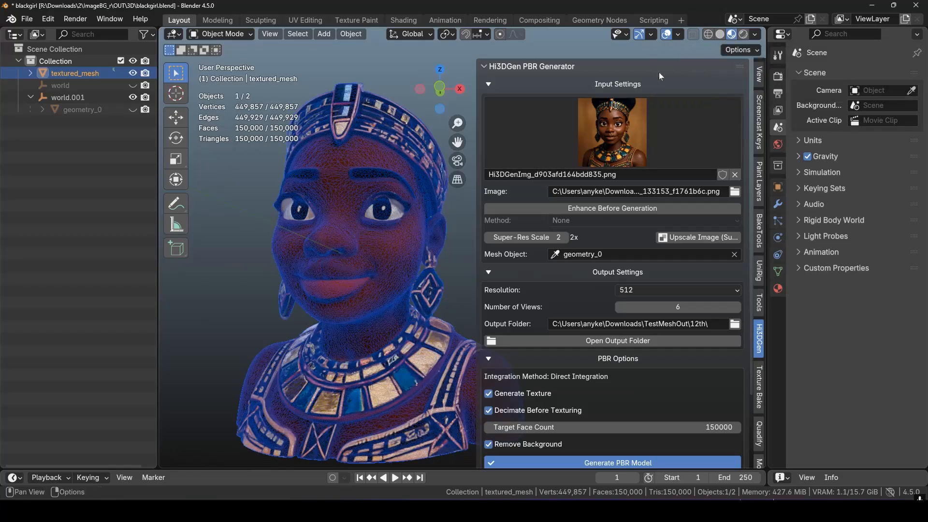
{"action": "left_click", "coordinate": [394, 73]}
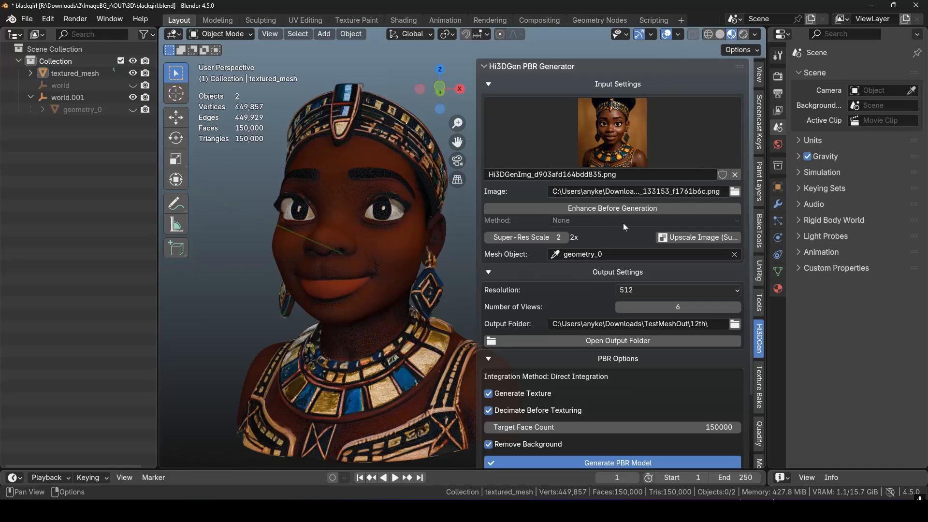
{"action": "left_click", "coordinate": [658, 140]}
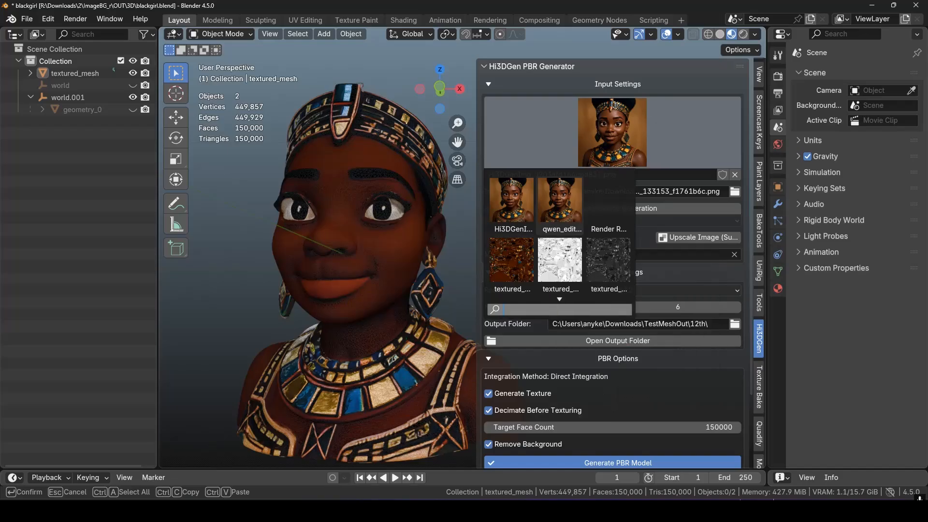
Inspect the textured bust from the side and front in the Shading workspace.
{"action": "left_click", "coordinate": [400, 20]}
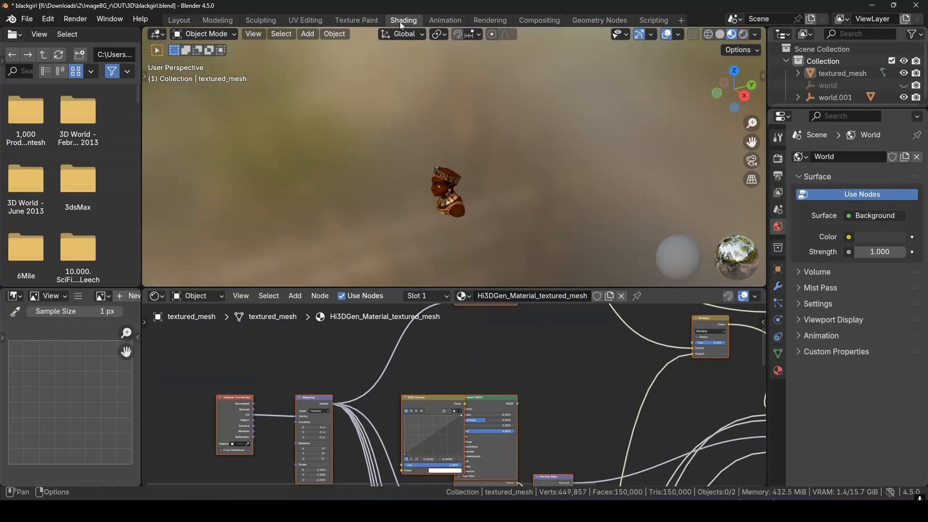
{"action": "mouse_move", "coordinate": [447, 159]}
{"action": "middle_mouse_down"}
{"action": "mouse_move", "coordinate": [458, 187]}
{"action": "mouse_move", "coordinate": [440, 189]}
{"action": "middle_mouse_up"}
{"action": "scroll", "coordinate": [439, 190], "scroll_direction": "up", "scroll_amount": 3}
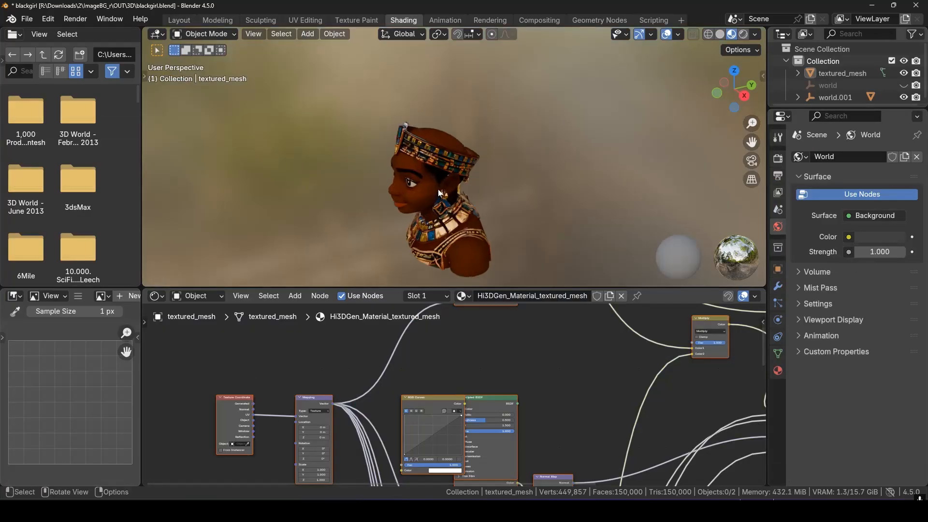
{"action": "left_click_drag", "start_coordinate": [730, 90], "coordinate": [713, 112]}
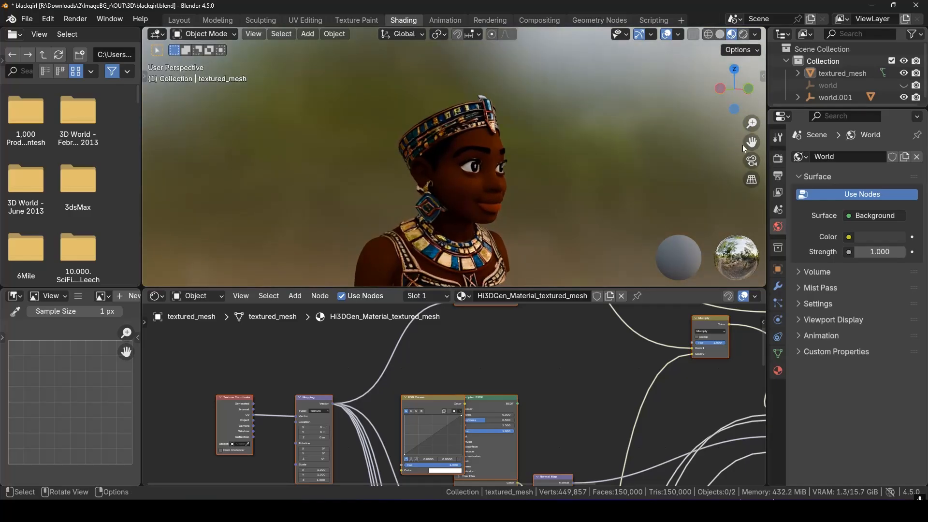
{"action": "left_click_drag", "start_coordinate": [749, 144], "coordinate": [835, 157]}
{"action": "scroll", "coordinate": [666, 167], "scroll_direction": "up", "scroll_amount": 2}
{"action": "left_click_drag", "start_coordinate": [718, 97], "coordinate": [619, 100]}
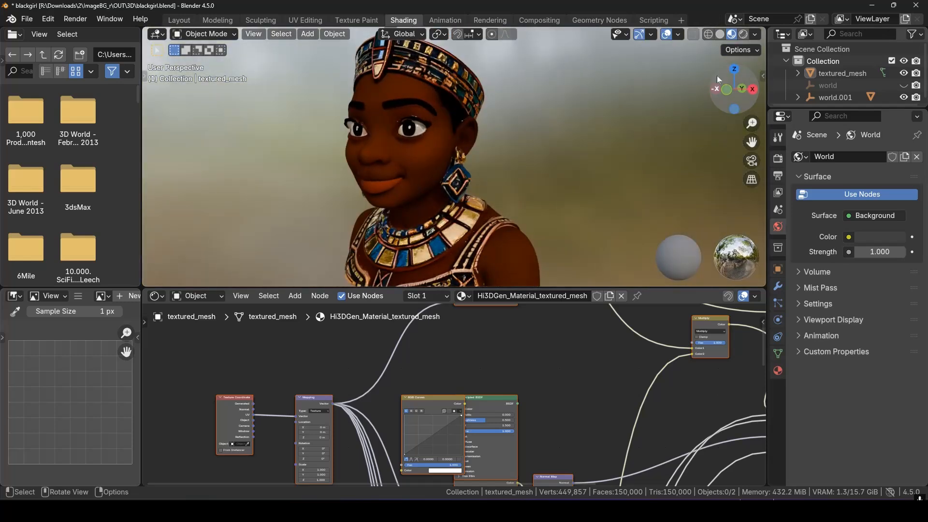
Switch the Shading viewport to Rendered display with Scene World disabled, and return to the Layout workspace.
{"action": "left_click", "coordinate": [743, 34]}
{"action": "left_click", "coordinate": [754, 34]}
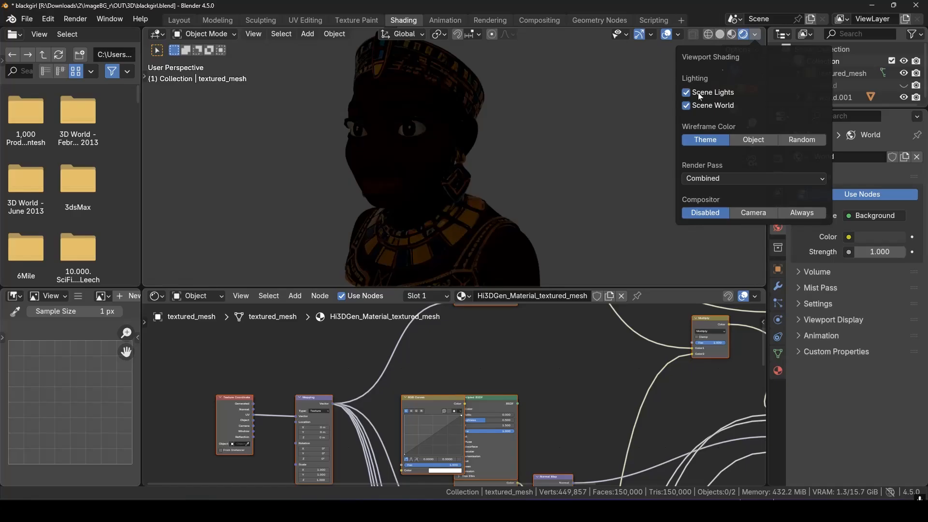
{"action": "left_click", "coordinate": [692, 104]}
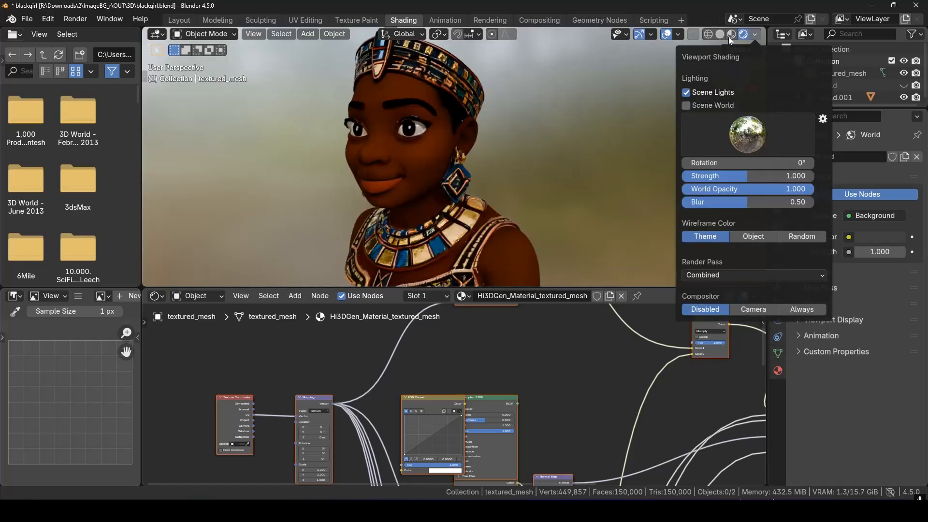
{"action": "left_click", "coordinate": [181, 23]}
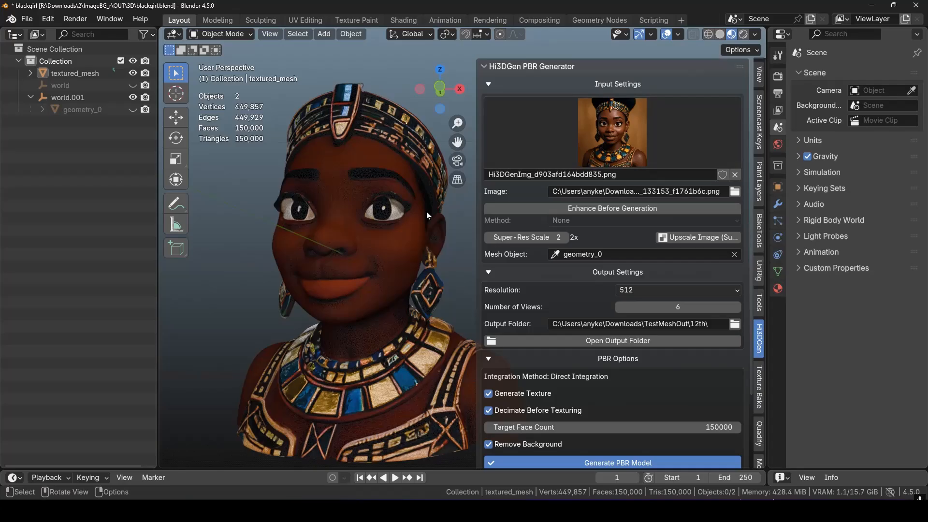
Examine the triangulated mesh around the bust's eye and face up close.
{"action": "scroll", "coordinate": [397, 213], "scroll_direction": "up", "scroll_amount": 2}
{"action": "scroll", "coordinate": [397, 212], "scroll_direction": "up", "scroll_amount": 4}
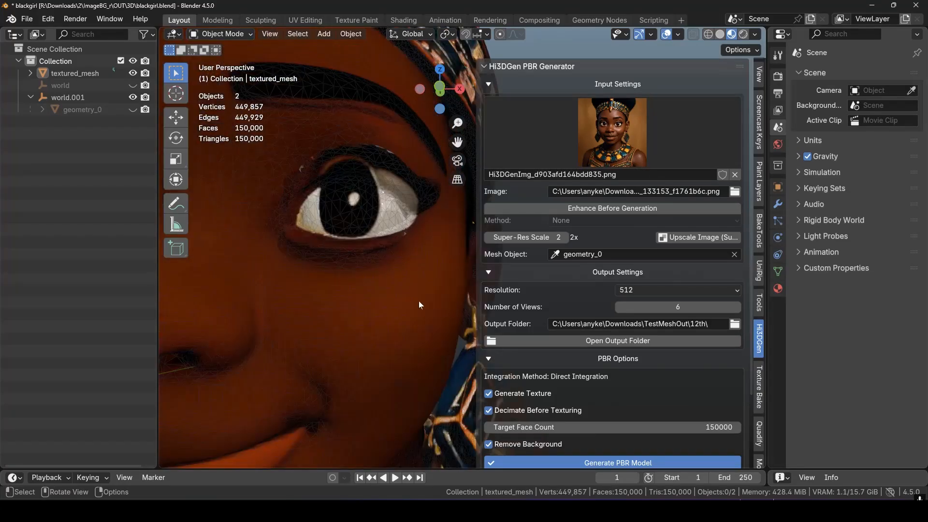
{"action": "scroll", "coordinate": [419, 301], "scroll_direction": "down", "scroll_amount": 6}
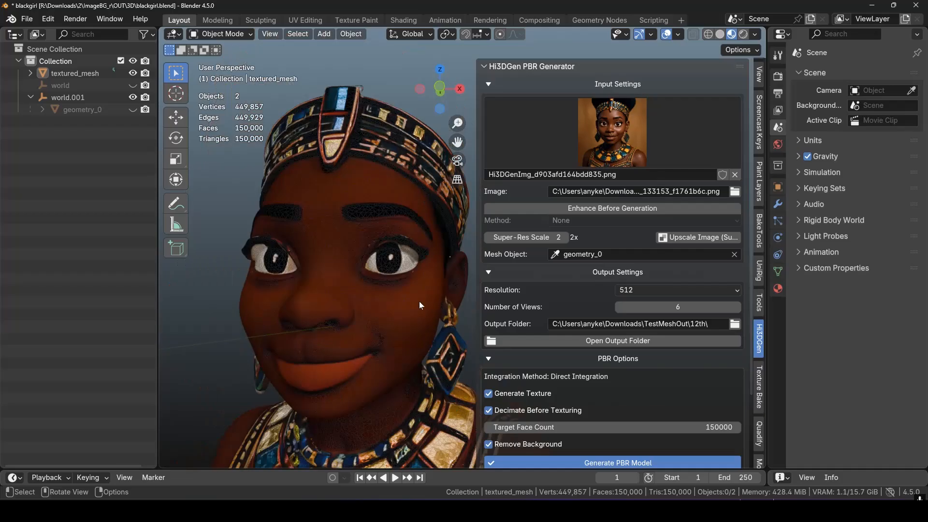
{"action": "left_click_drag", "start_coordinate": [457, 142], "coordinate": [430, 53]}
Select the bust textured_mesh, bring up the Quadify settings, and save the file incrementally.
{"action": "left_click", "coordinate": [375, 238]}
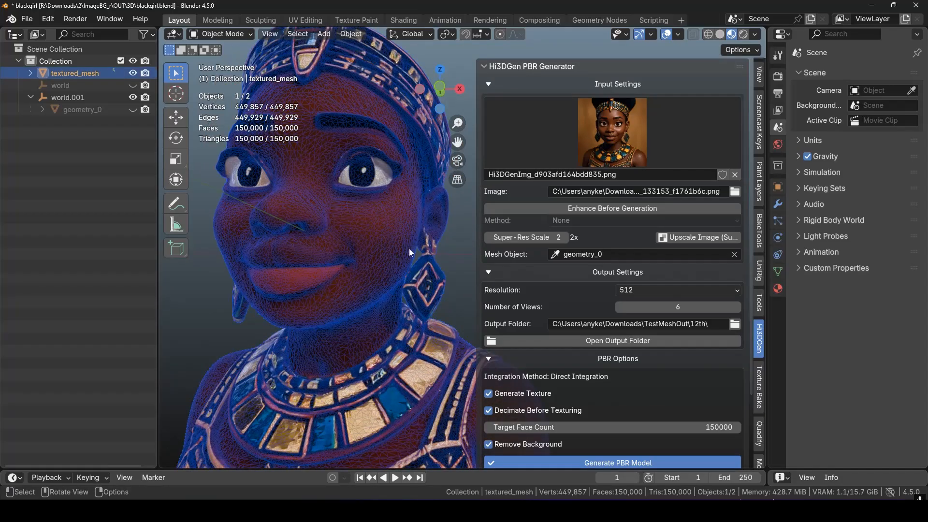
{"action": "left_click", "coordinate": [761, 437]}
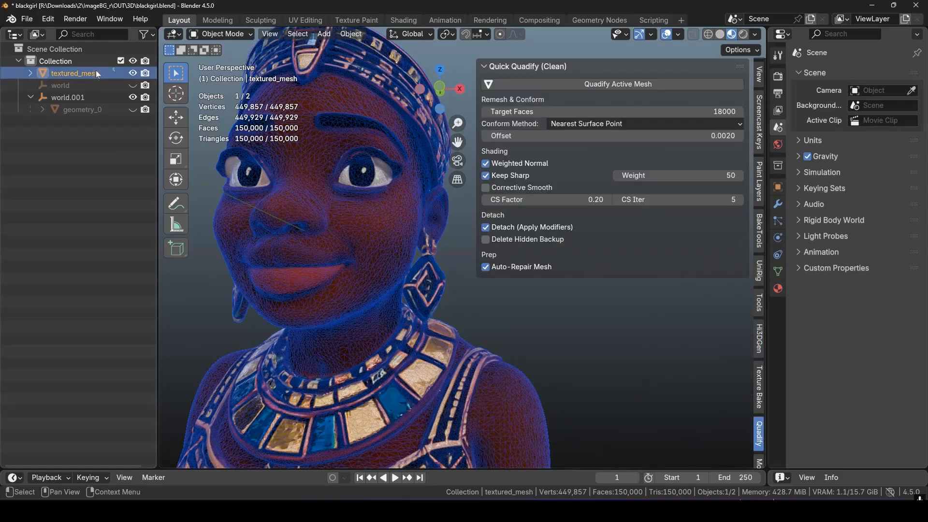
{"action": "left_click", "coordinate": [27, 20]}
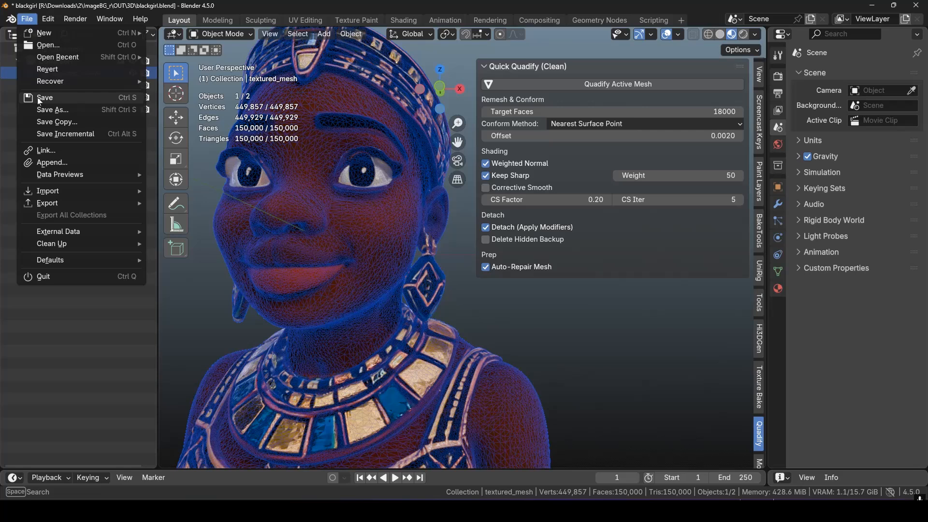
{"action": "left_click", "coordinate": [58, 134]}
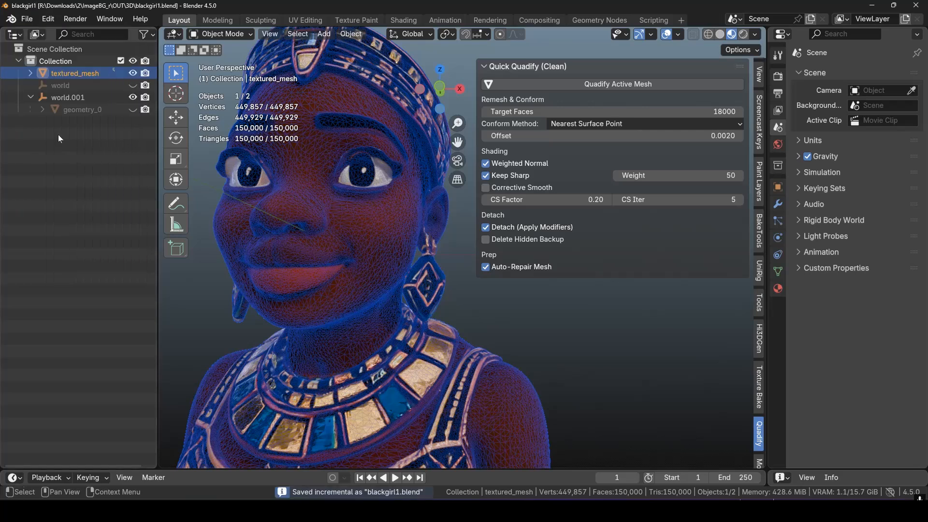
Set Quadify's target face count to 80000.
{"action": "left_click", "coordinate": [725, 111]}
{"action": "type", "text": "8"}
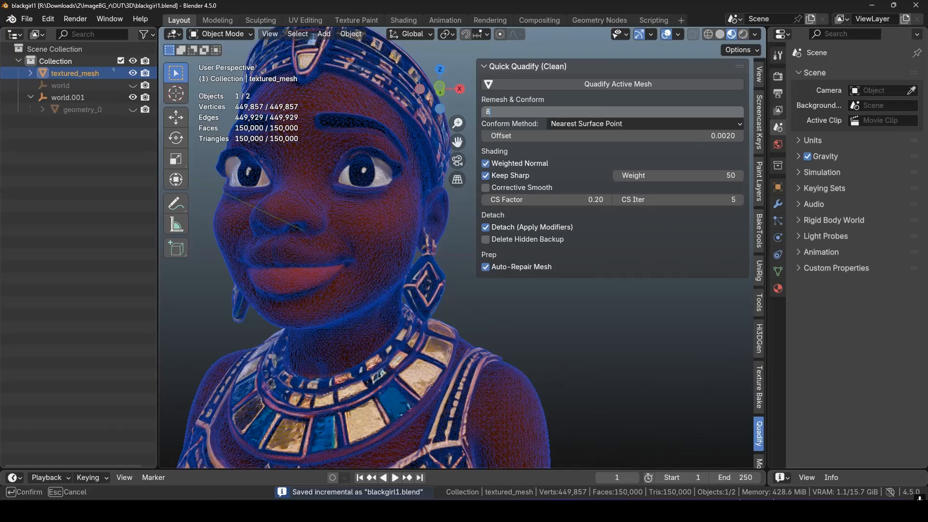
{"action": "type", "text": "0000"}
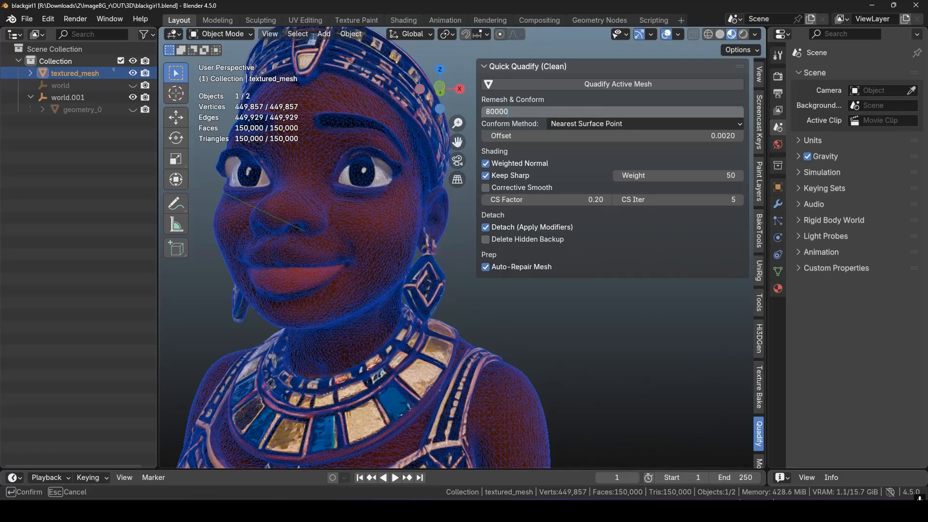
{"action": "key", "text": "Return"}
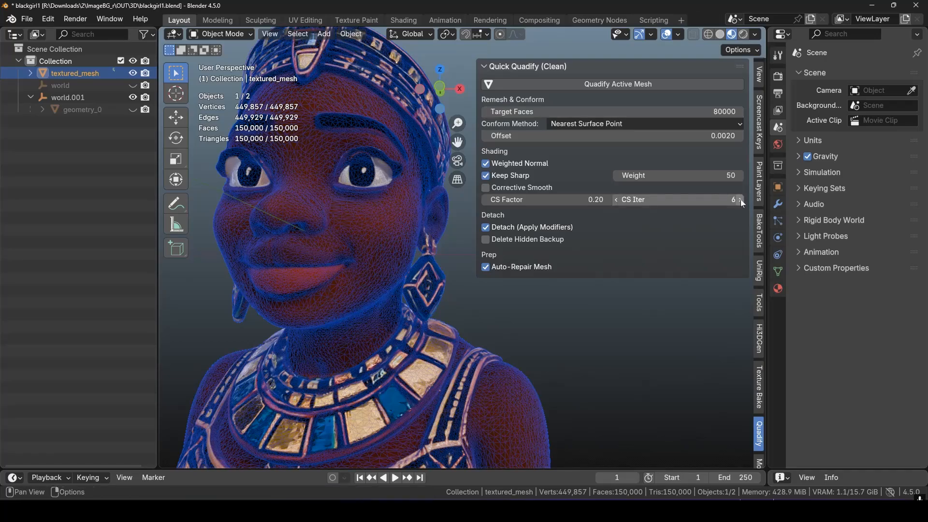
Enable Corrective Smooth with CS Factor 0.32 and CS Iter 8, and quadify the active textured_mesh.
{"action": "left_click", "coordinate": [740, 200]}
{"action": "left_click", "coordinate": [740, 199]}
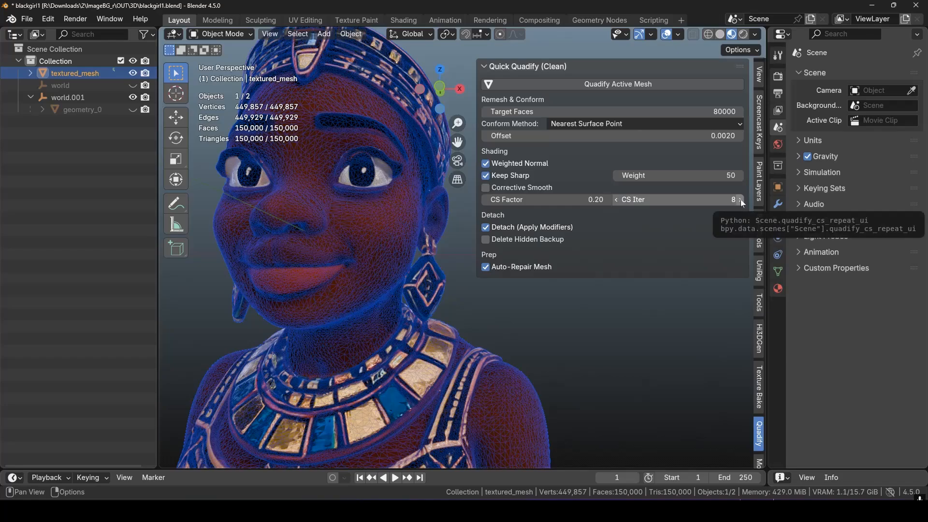
{"action": "left_click", "coordinate": [608, 203]}
{"action": "left_click", "coordinate": [608, 203]}
{"action": "left_click", "coordinate": [608, 203]}
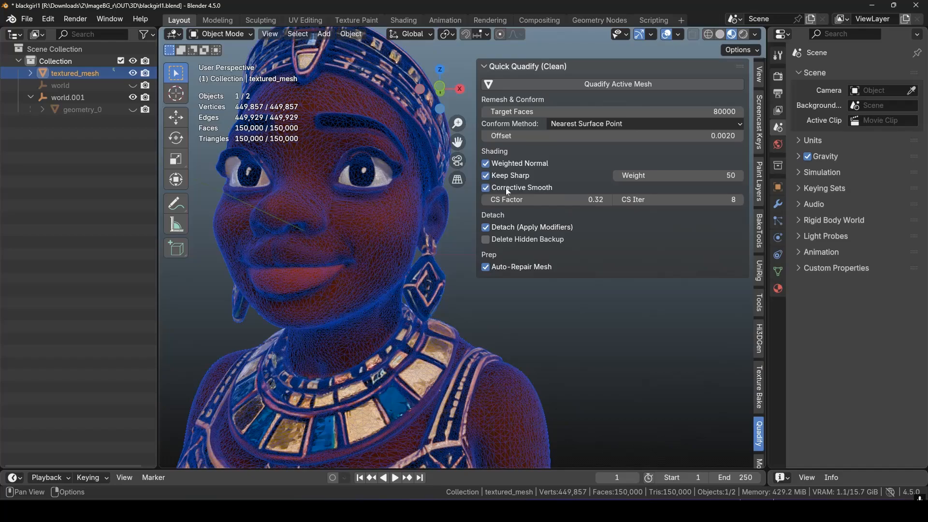
{"action": "left_click", "coordinate": [677, 86]}
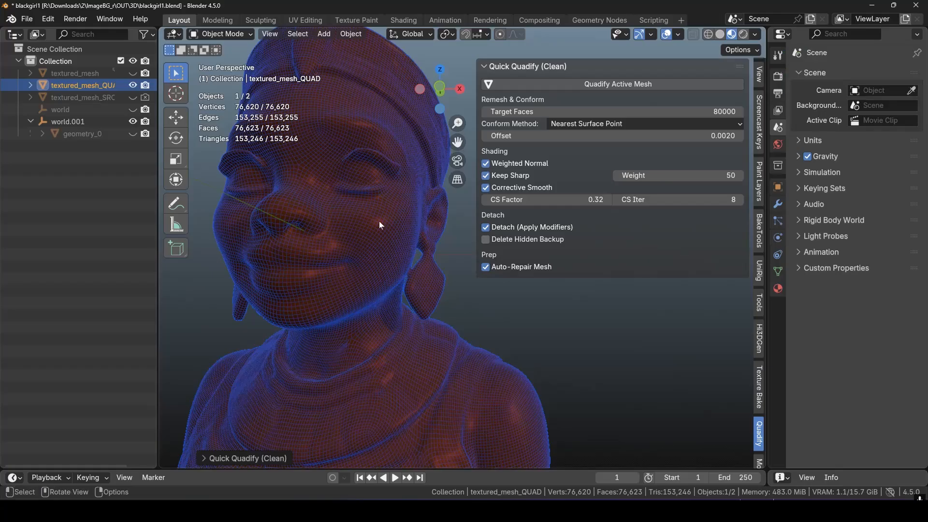
Select textured_mesh_QUAD and examine its quad topology around the eyes, nose and mouth.
{"action": "left_click", "coordinate": [458, 281]}
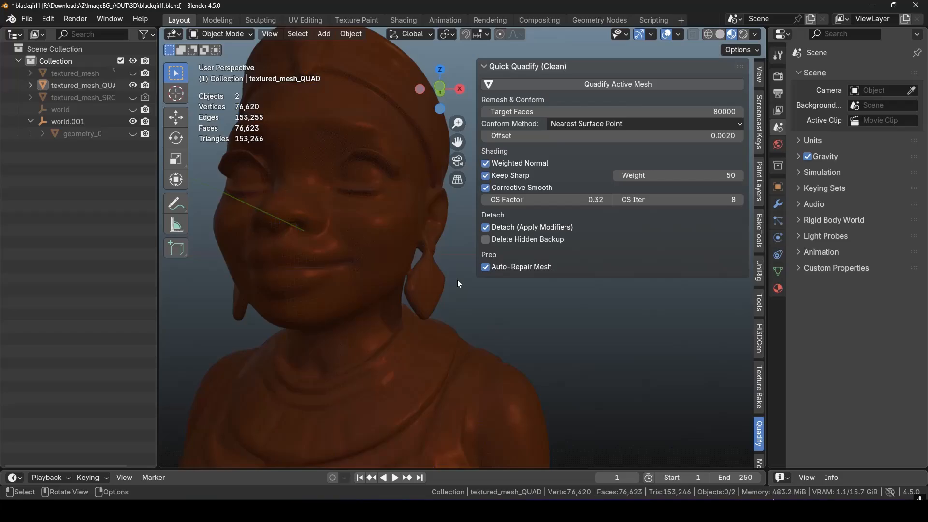
{"action": "left_click", "coordinate": [407, 237]}
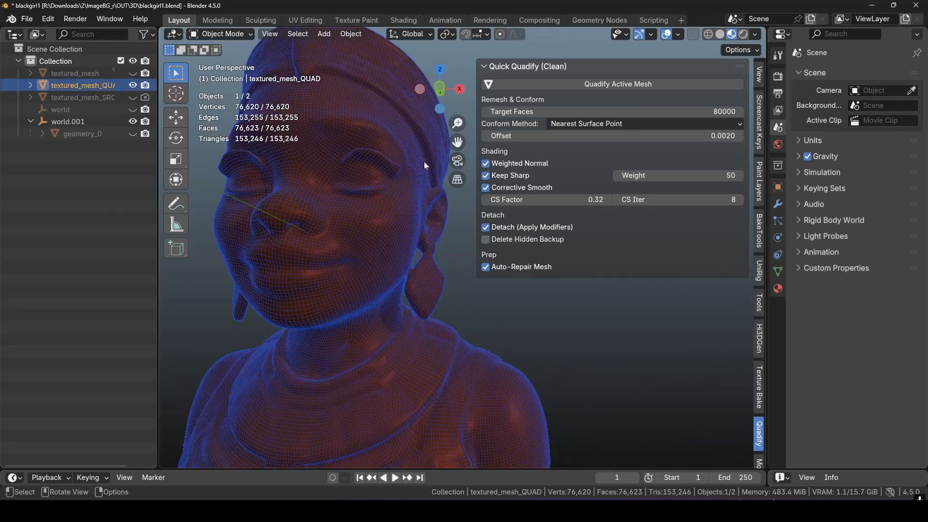
{"action": "left_click_drag", "start_coordinate": [430, 107], "coordinate": [410, 113]}
{"action": "mouse_move", "coordinate": [439, 90]}
{"action": "left_mouse_down"}
{"action": "mouse_move", "coordinate": [447, 82]}
{"action": "mouse_move", "coordinate": [437, 92]}
{"action": "left_mouse_up"}
{"action": "scroll", "coordinate": [382, 193], "scroll_direction": "up", "scroll_amount": 3}
{"action": "scroll", "coordinate": [380, 198], "scroll_direction": "up", "scroll_amount": 3}
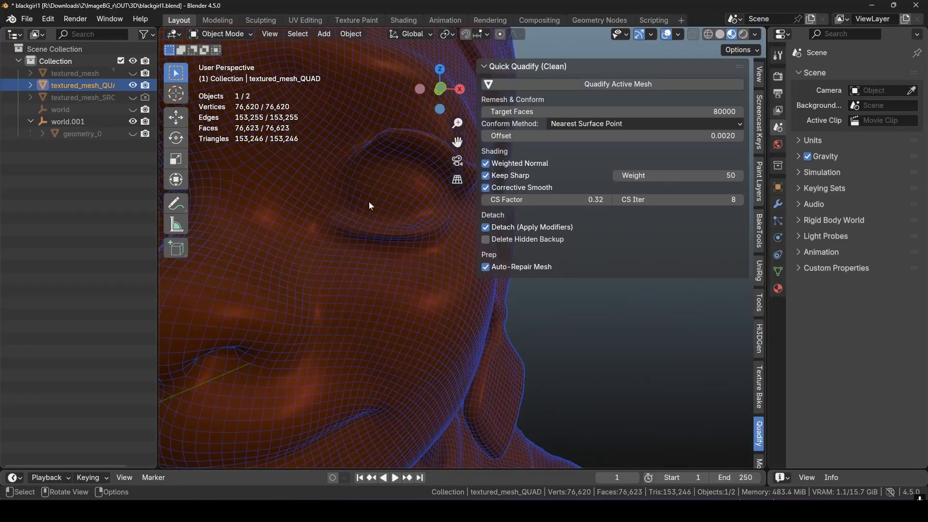
{"action": "scroll", "coordinate": [365, 208], "scroll_direction": "down", "scroll_amount": 3}
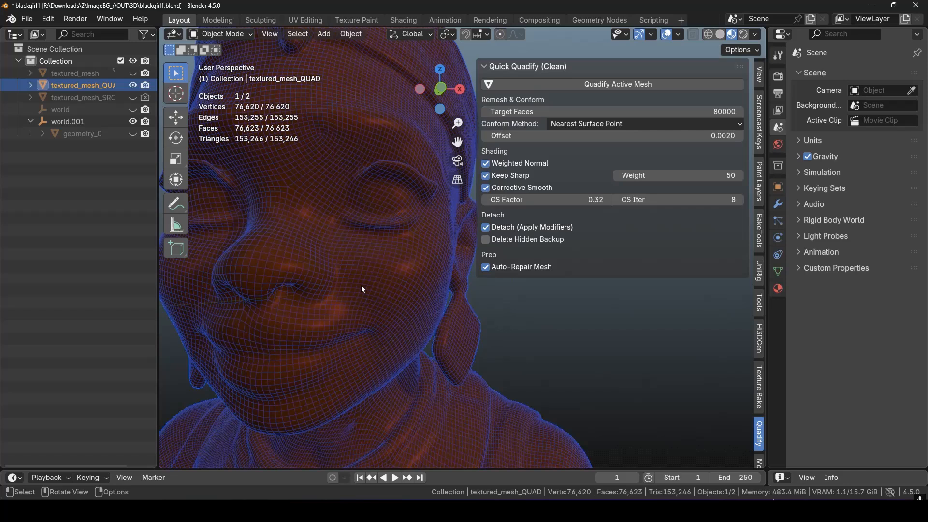
Run Texture Bake's Auto Prepare on textured_mesh_QUAD and save the file incrementally.
{"action": "scroll", "coordinate": [362, 286], "scroll_direction": "down", "scroll_amount": 2}
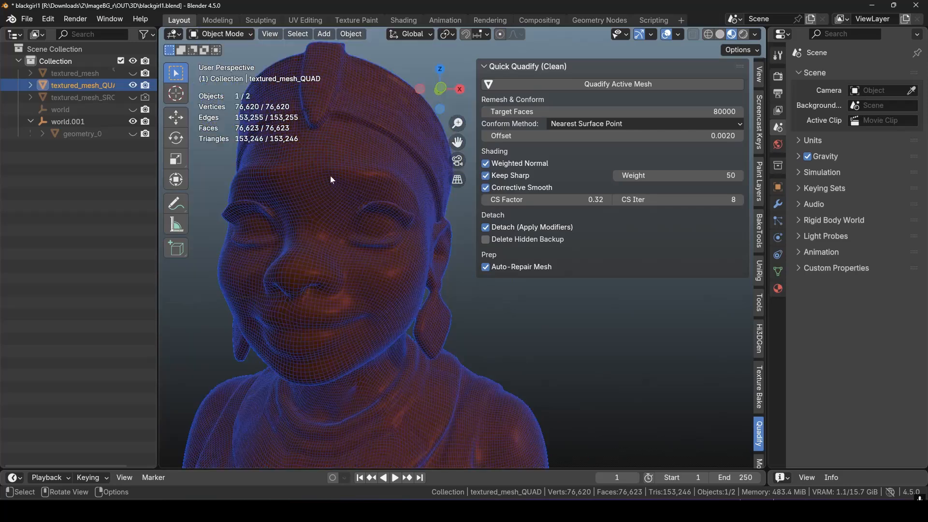
{"action": "left_click", "coordinate": [760, 387]}
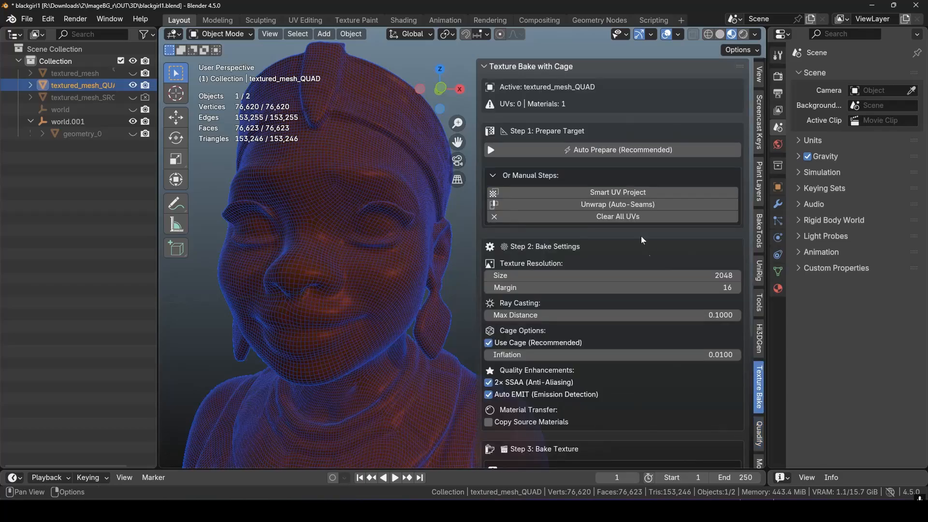
{"action": "left_click", "coordinate": [689, 149]}
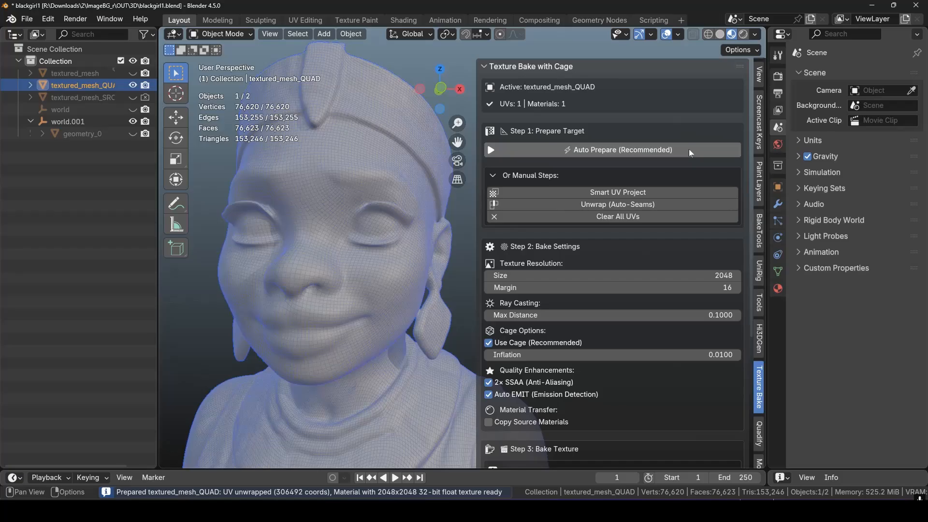
{"action": "left_click", "coordinate": [27, 22]}
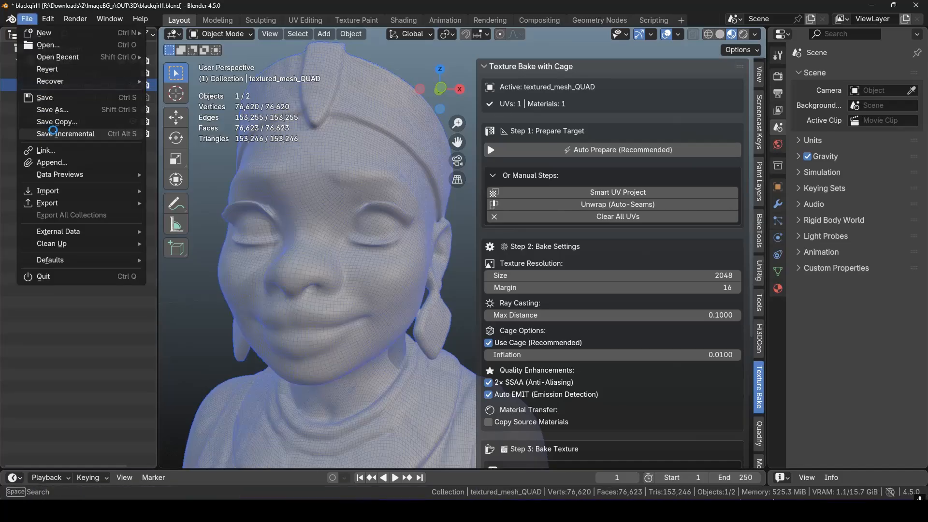
{"action": "left_click", "coordinate": [53, 133]}
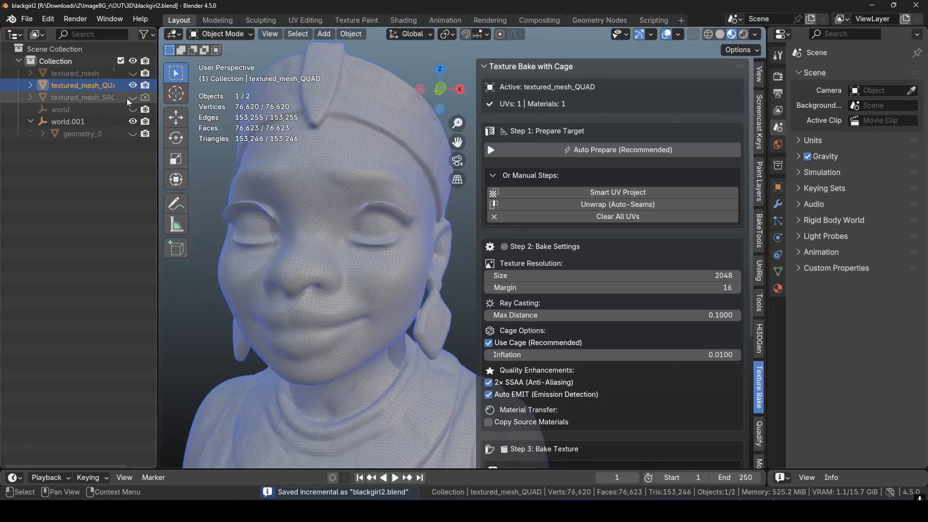
Unhide textured_mesh, select it as source with textured_mesh_QUAD as the active target, and bake the texture.
{"action": "left_click", "coordinate": [132, 74]}
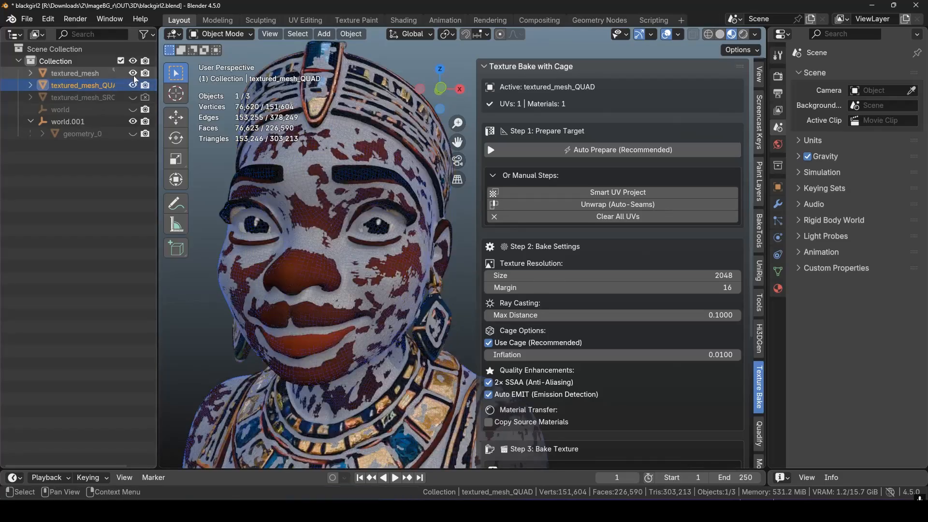
{"action": "left_click", "coordinate": [132, 85]}
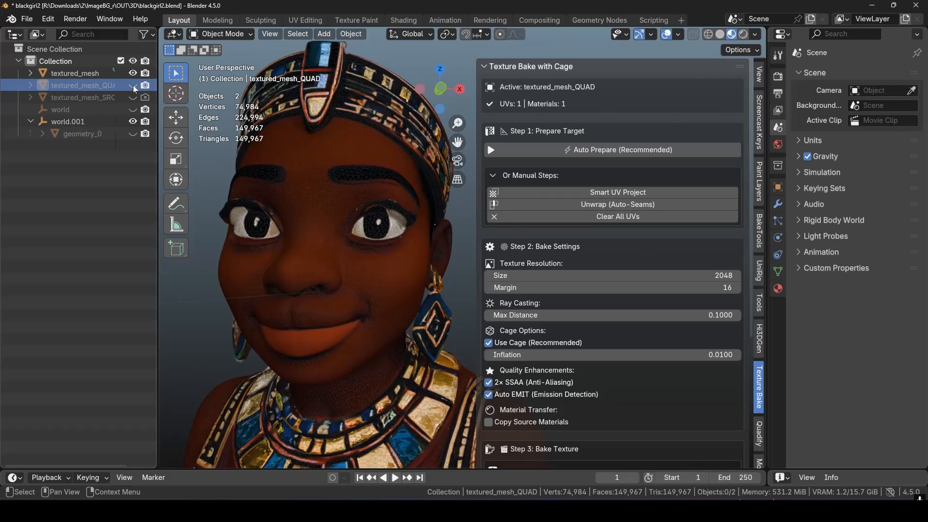
{"action": "left_click", "coordinate": [133, 86]}
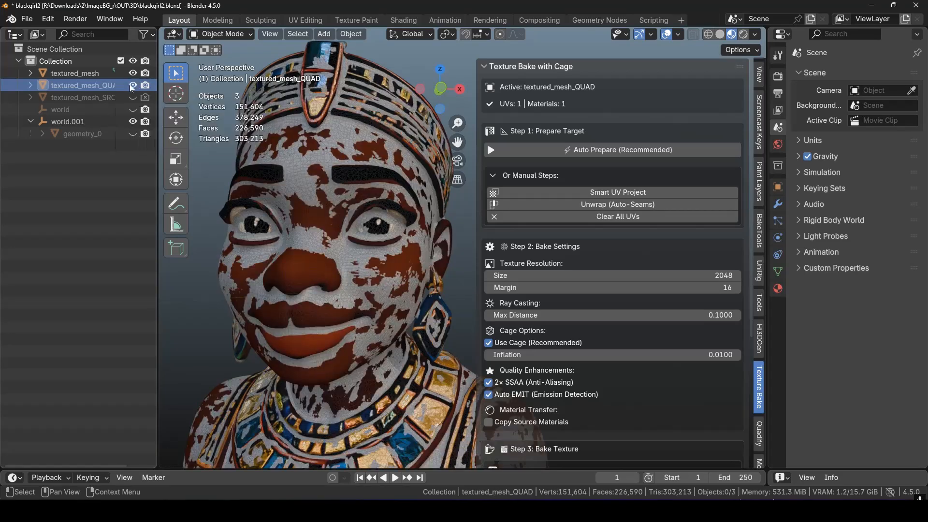
{"action": "left_click", "coordinate": [83, 73]}
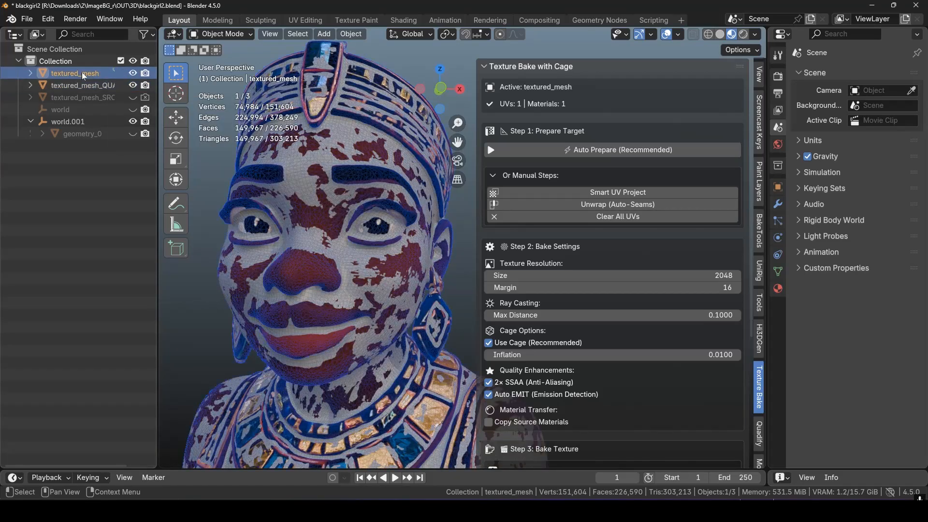
{"action": "left_click_drag", "start_coordinate": [157, 118], "coordinate": [189, 127]}
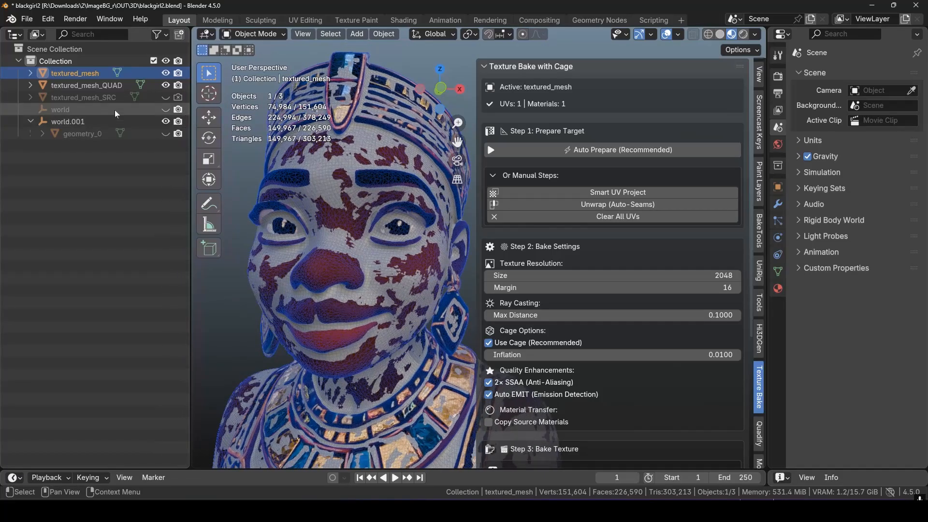
{"action": "left_click", "coordinate": [81, 87], "text": "ctrl"}
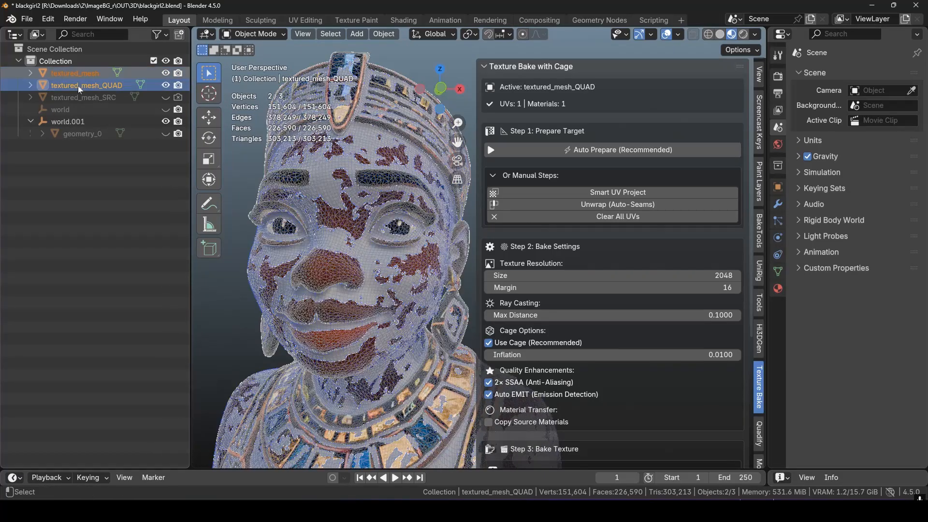
{"action": "scroll", "coordinate": [610, 358], "scroll_direction": "down", "scroll_amount": 6}
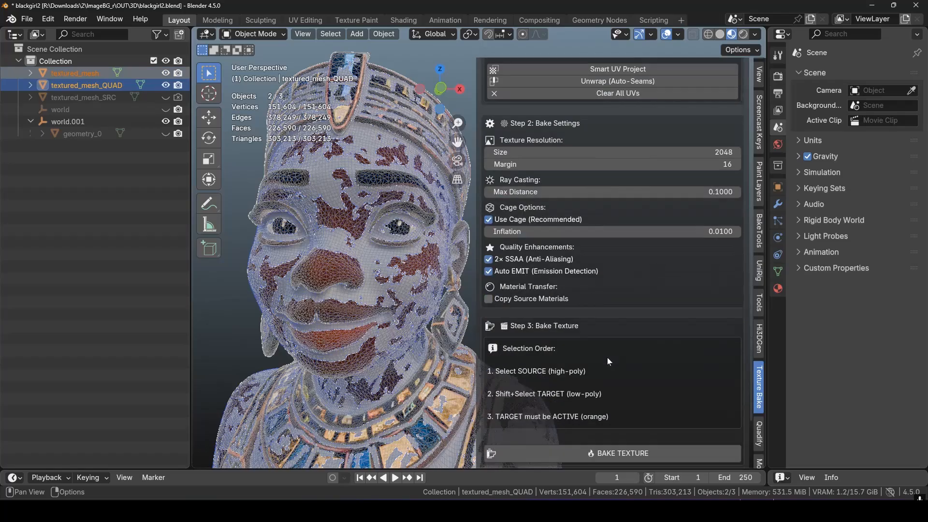
{"action": "scroll", "coordinate": [608, 361], "scroll_direction": "down", "scroll_amount": 3}
{"action": "left_click", "coordinate": [662, 397]}
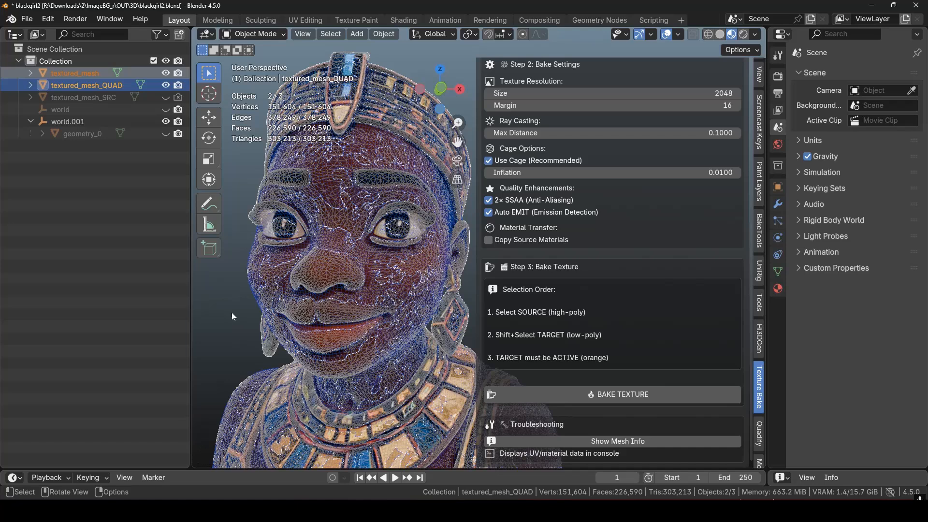
Hide textured_mesh and inspect the baked texture on textured_mesh_QUAD up close and in the Shading workspace.
{"action": "left_click", "coordinate": [164, 74]}
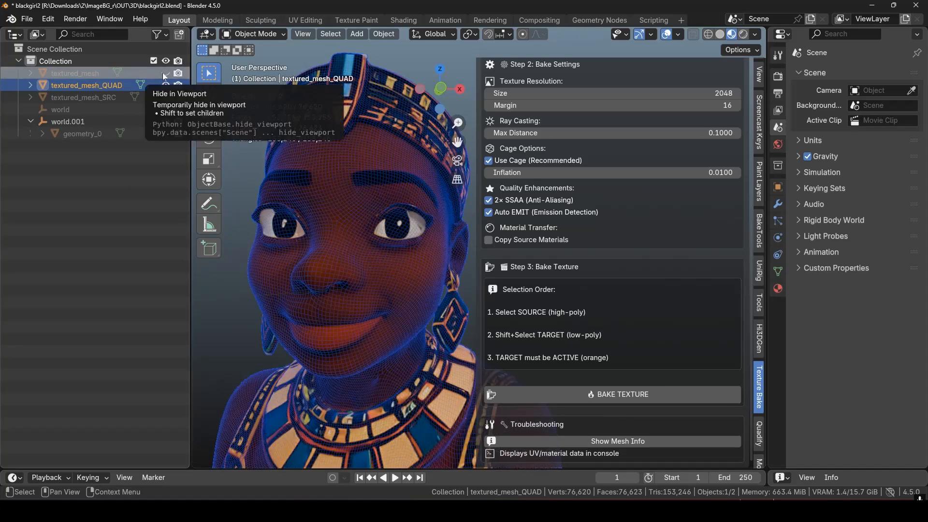
{"action": "scroll", "coordinate": [292, 311], "scroll_direction": "up", "scroll_amount": 5}
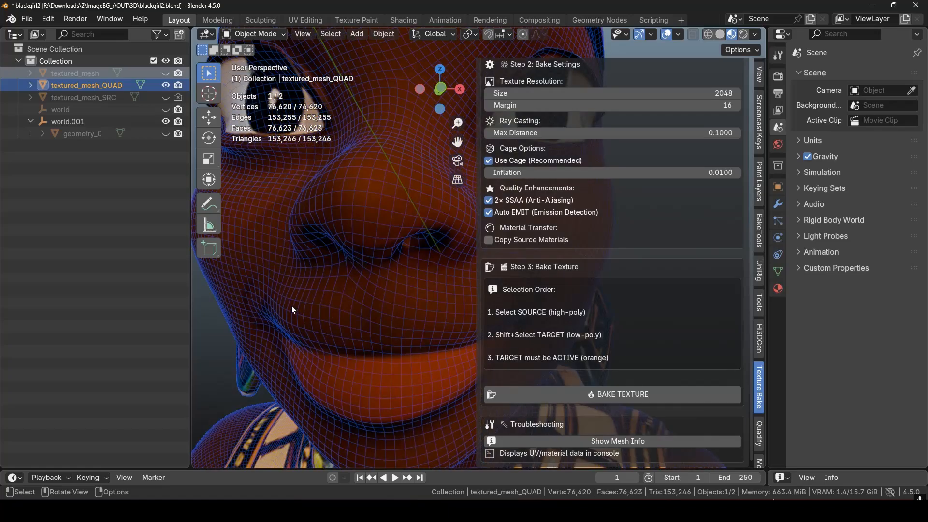
{"action": "scroll", "coordinate": [292, 308], "scroll_direction": "down", "scroll_amount": 4}
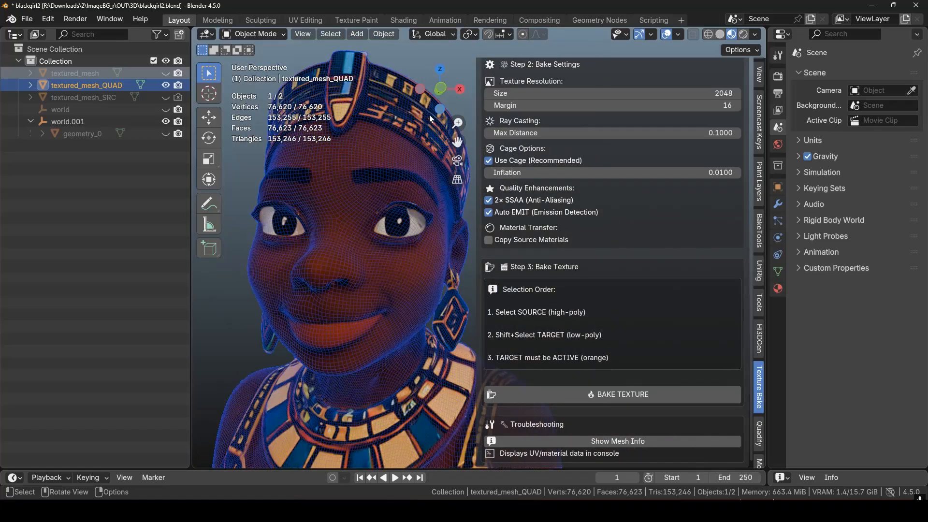
{"action": "left_click", "coordinate": [407, 19]}
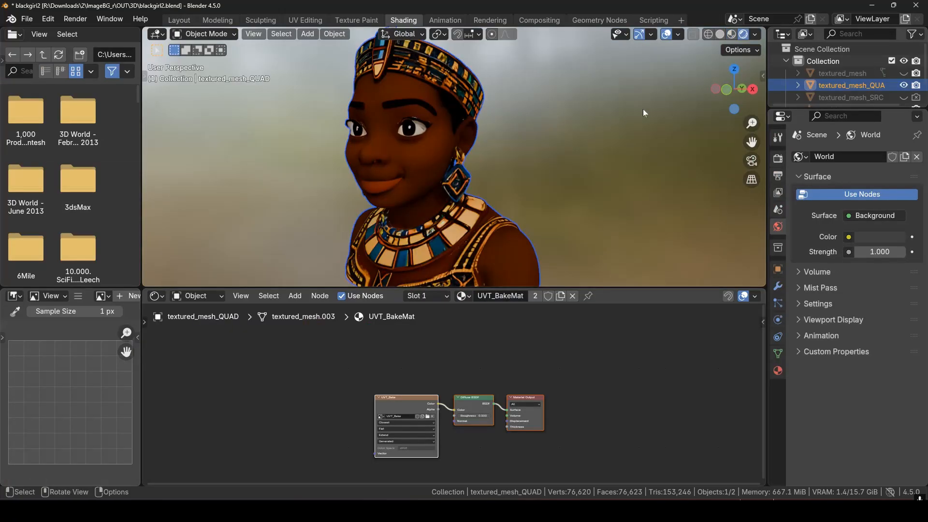
{"action": "mouse_move", "coordinate": [723, 109]}
{"action": "left_mouse_down"}
{"action": "mouse_move", "coordinate": [798, 113]}
{"action": "mouse_move", "coordinate": [459, 112]}
{"action": "mouse_move", "coordinate": [725, 109]}
{"action": "left_mouse_up"}
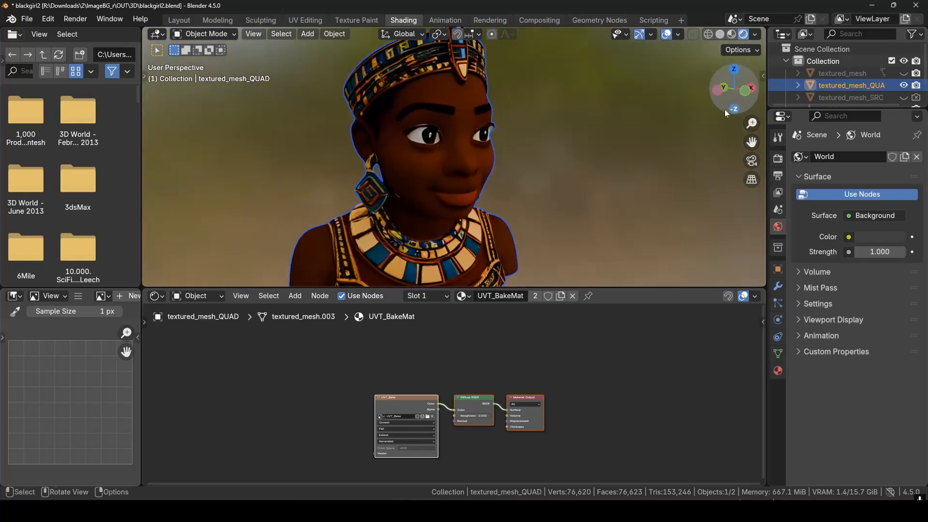
Return to the Layout workspace, show textured_mesh instead of textured_mesh_QUAD, and select it to examine its triangulated face.
{"action": "left_click", "coordinate": [173, 20]}
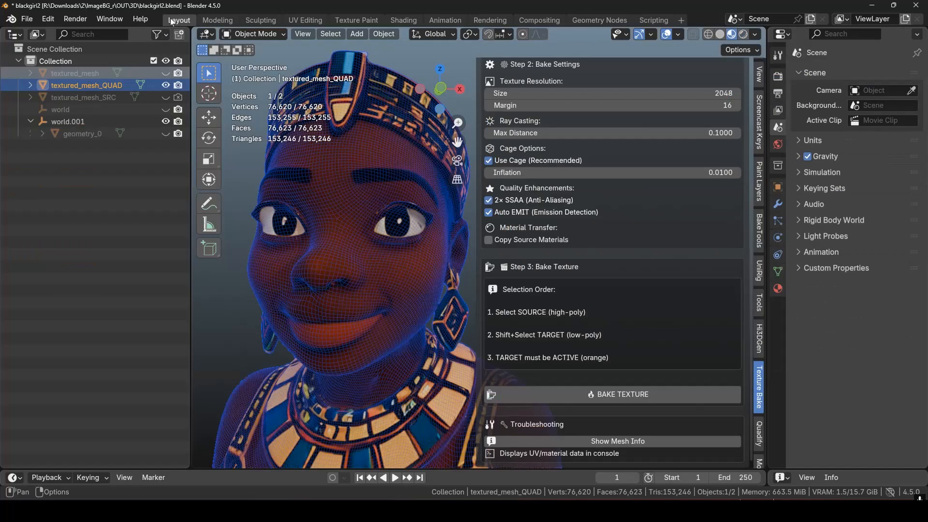
{"action": "left_click", "coordinate": [164, 85]}
{"action": "left_click", "coordinate": [164, 75]}
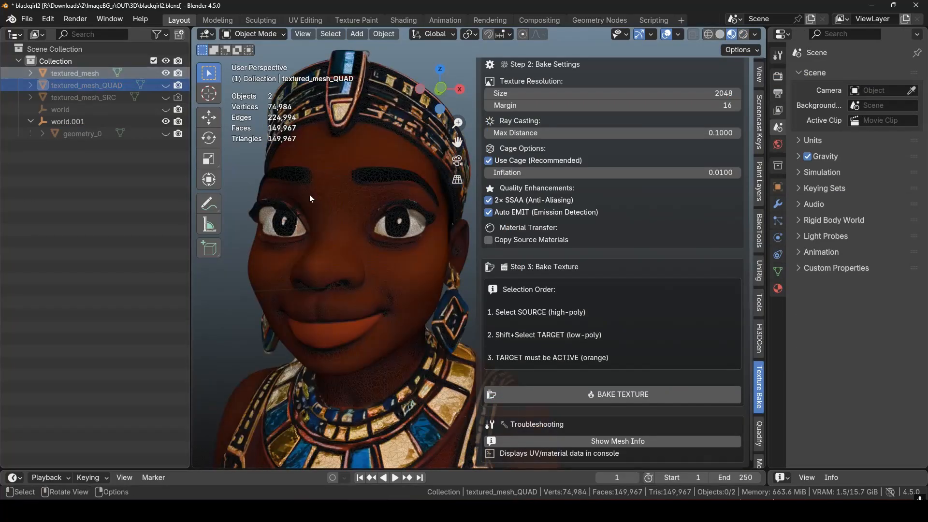
{"action": "scroll", "coordinate": [338, 216], "scroll_direction": "up", "scroll_amount": 10}
{"action": "scroll", "coordinate": [338, 216], "scroll_direction": "down", "scroll_amount": 5}
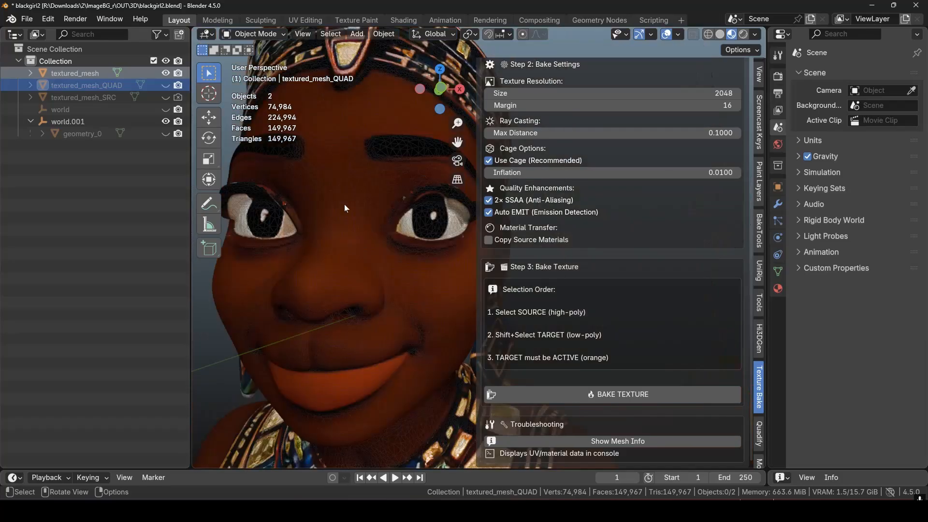
{"action": "left_click", "coordinate": [345, 204]}
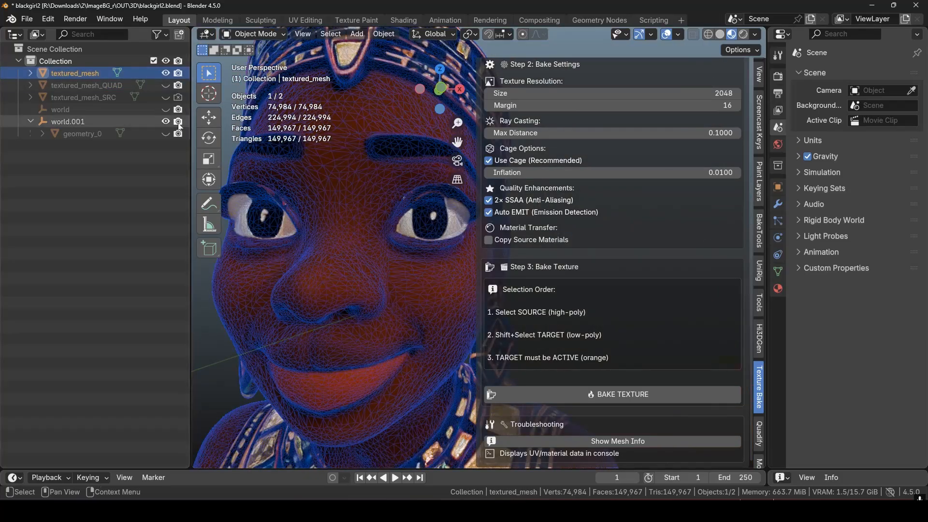
Swap visibility back to textured_mesh_QUAD and select it to compare its quad wireframe and baked texture.
{"action": "left_click", "coordinate": [166, 74]}
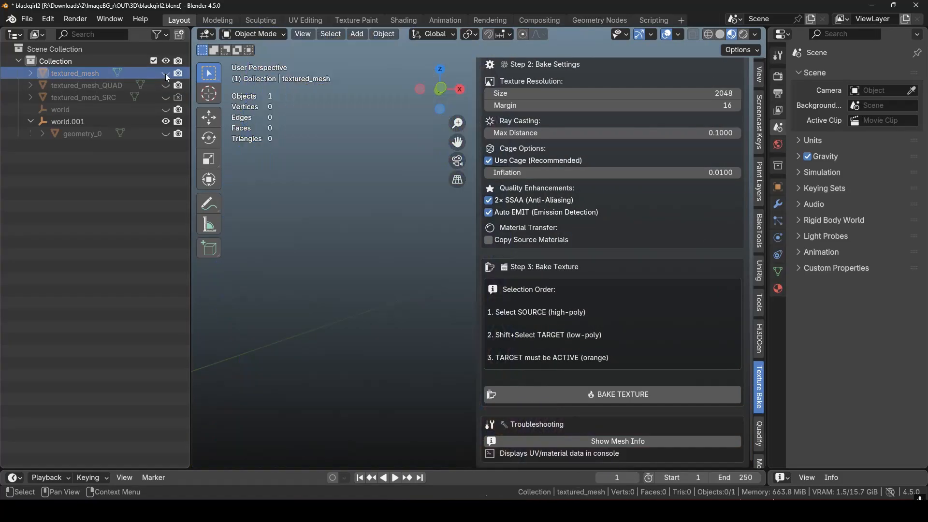
{"action": "left_click", "coordinate": [165, 85]}
{"action": "left_click", "coordinate": [350, 233]}
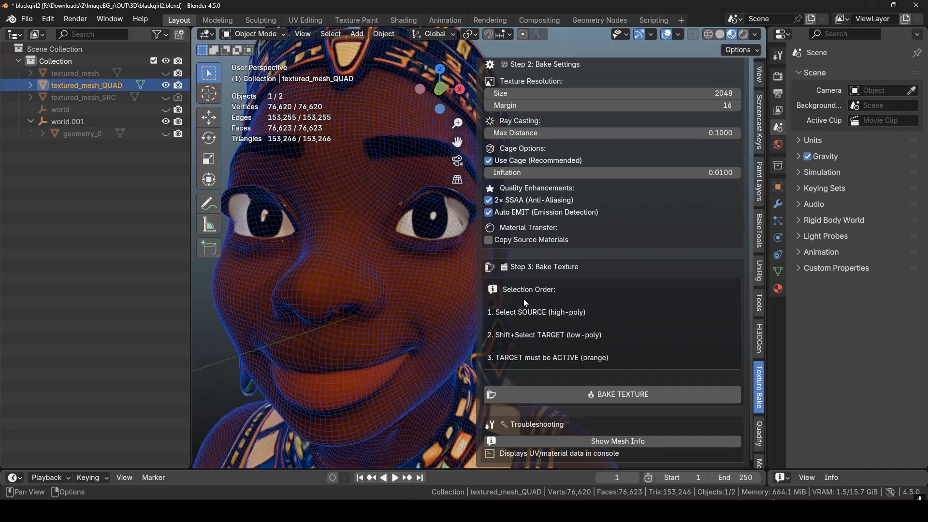
{"action": "scroll", "coordinate": [394, 285], "scroll_direction": "down", "scroll_amount": 4}
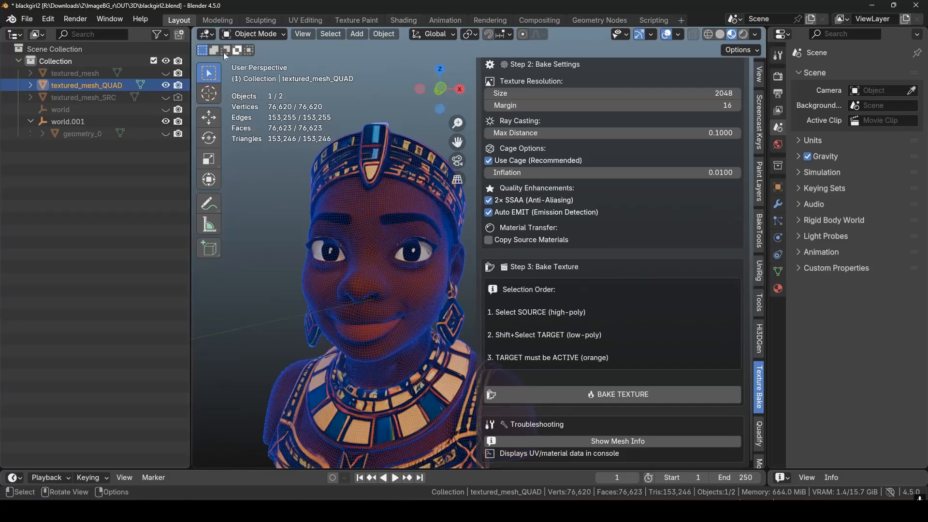
Show textured_mesh, hide textured_mesh_QUAD, and view the original material in the Shading workspace.
{"action": "left_click", "coordinate": [166, 73]}
{"action": "left_click", "coordinate": [166, 85]}
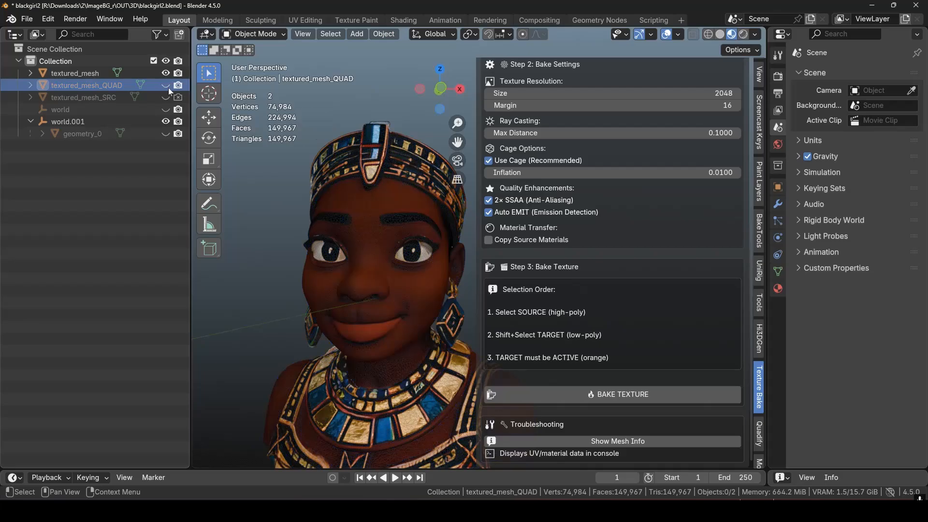
{"action": "scroll", "coordinate": [381, 228], "scroll_direction": "up", "scroll_amount": 2}
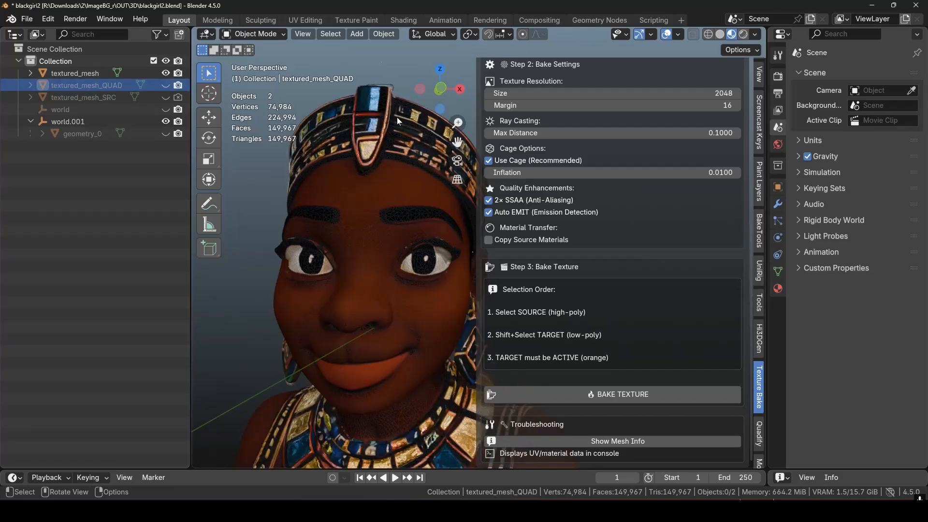
{"action": "left_click", "coordinate": [404, 21]}
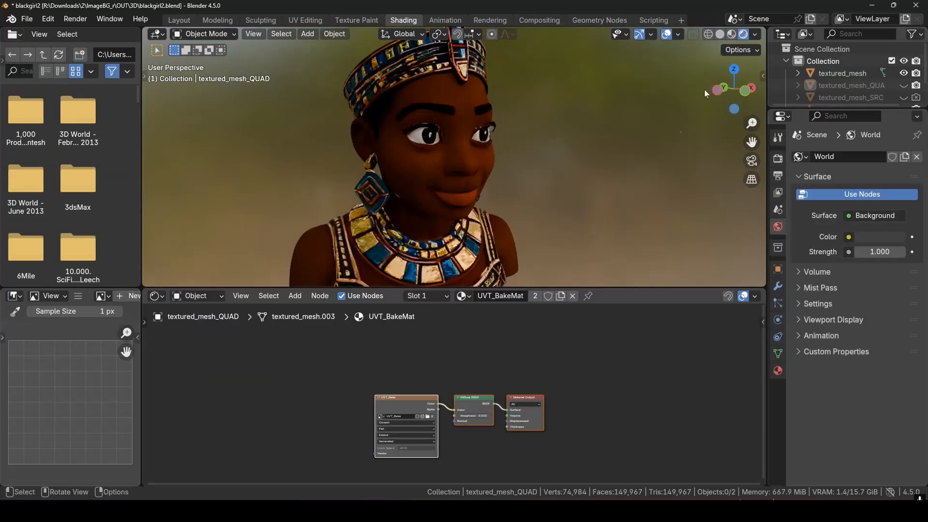
{"action": "middle_click_drag", "start_coordinate": [447, 177], "coordinate": [473, 171]}
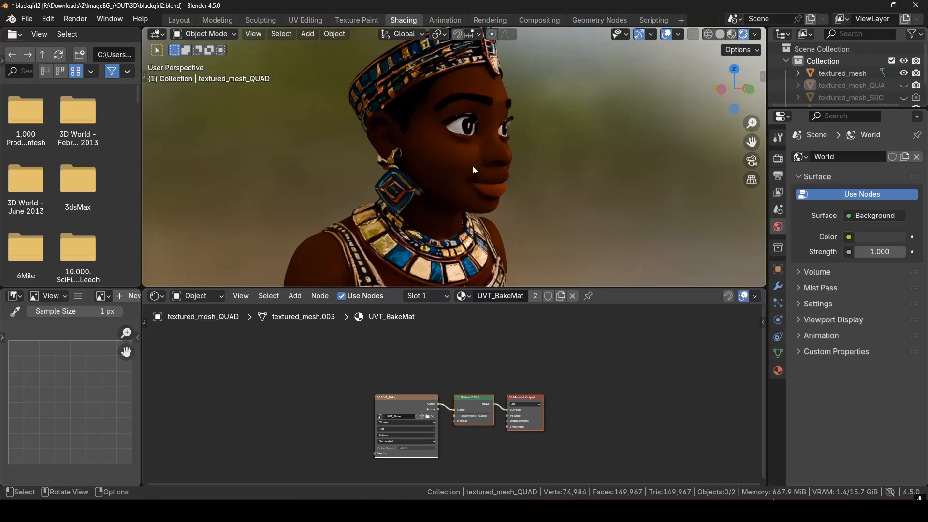
Select textured_mesh and bring the whole node tree of its Hi3DGen_Material_textured_mesh material into view for examination.
{"action": "left_click", "coordinate": [456, 165]}
{"action": "scroll", "coordinate": [560, 383], "scroll_direction": "up", "scroll_amount": 3}
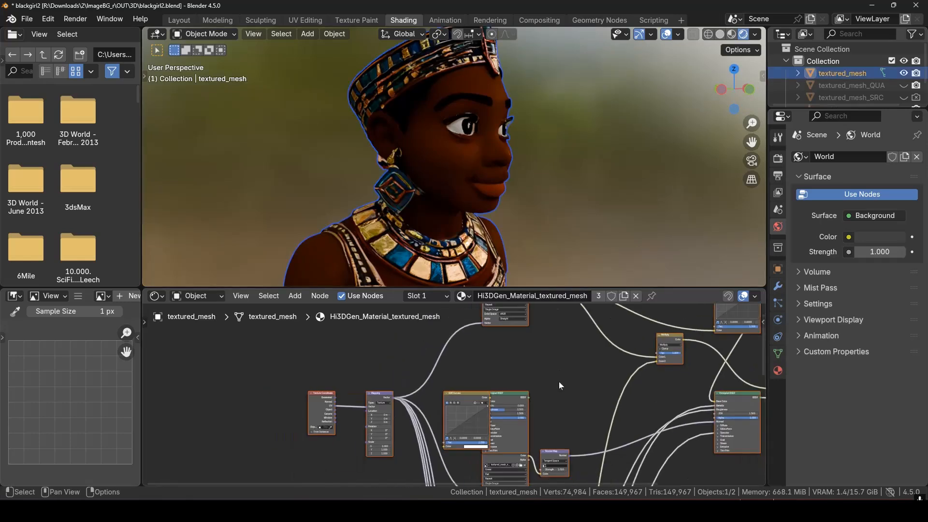
{"action": "scroll", "coordinate": [559, 382], "scroll_direction": "down", "scroll_amount": 6}
{"action": "key", "text": "g"}
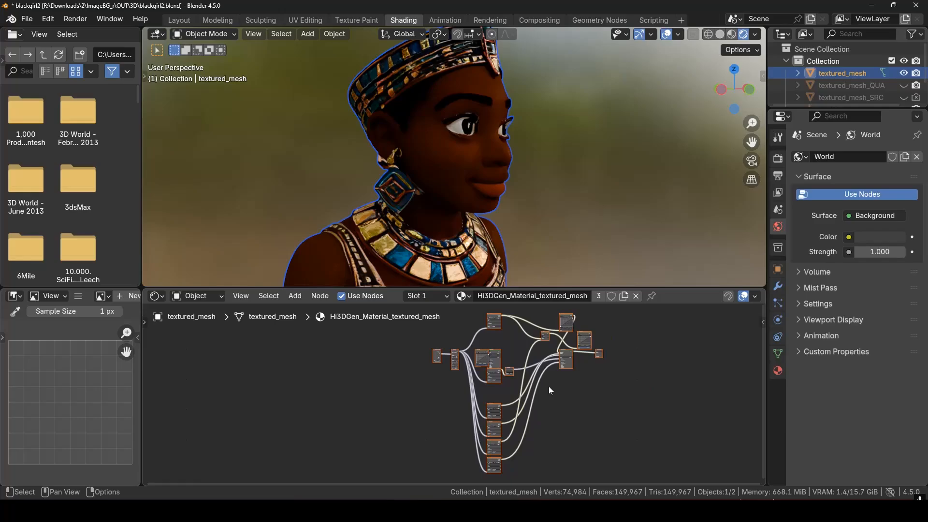
{"action": "right_click", "coordinate": [495, 376]}
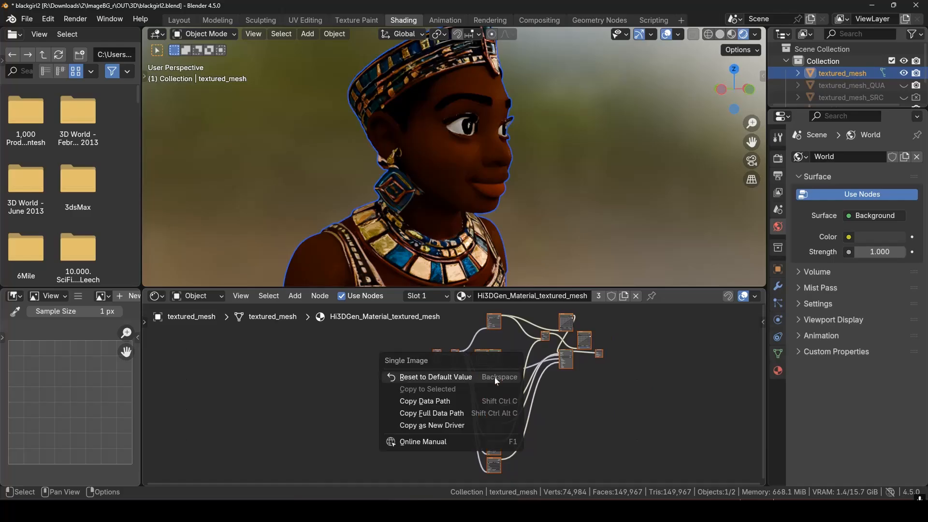
{"action": "left_click", "coordinate": [493, 330]}
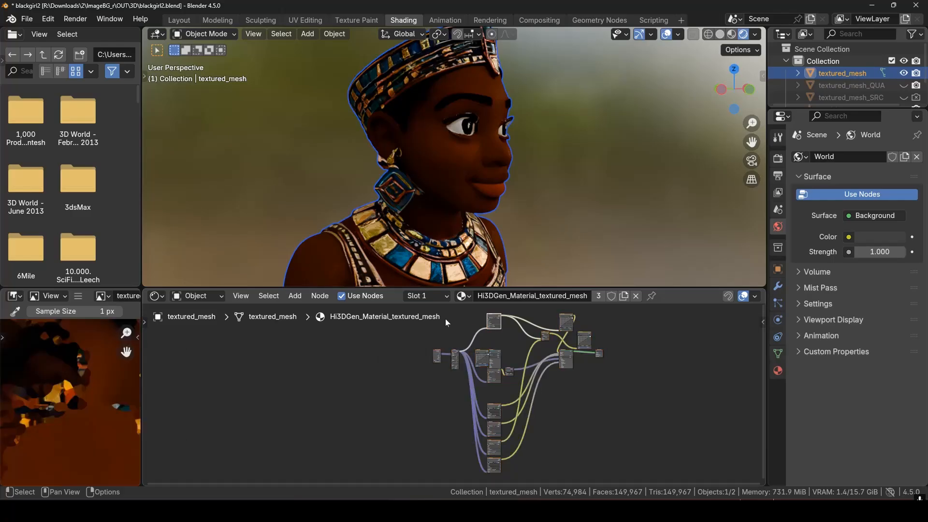
{"action": "scroll", "coordinate": [483, 326], "scroll_direction": "down", "scroll_amount": 3}
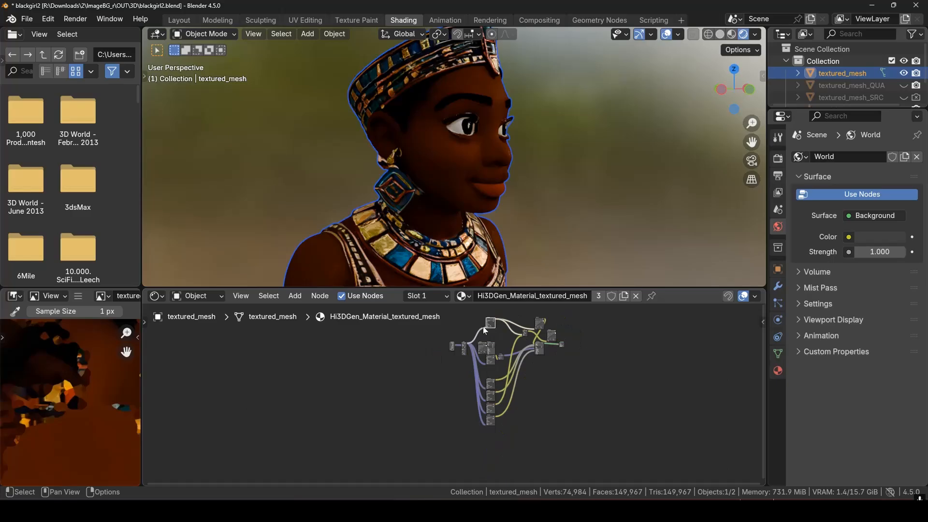
Select all nodes of the Hi3DGen_Material_textured_mesh material, including the roughness and metallic maps, and copy them.
{"action": "left_click_drag", "start_coordinate": [456, 315], "coordinate": [568, 431]}
{"action": "right_click", "coordinate": [489, 390]}
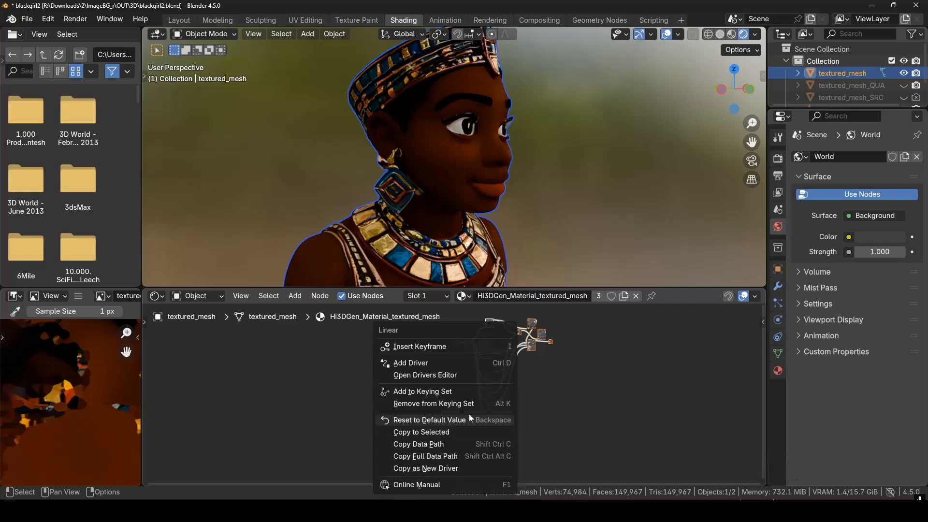
{"action": "scroll", "coordinate": [522, 363], "scroll_direction": "up", "scroll_amount": 5}
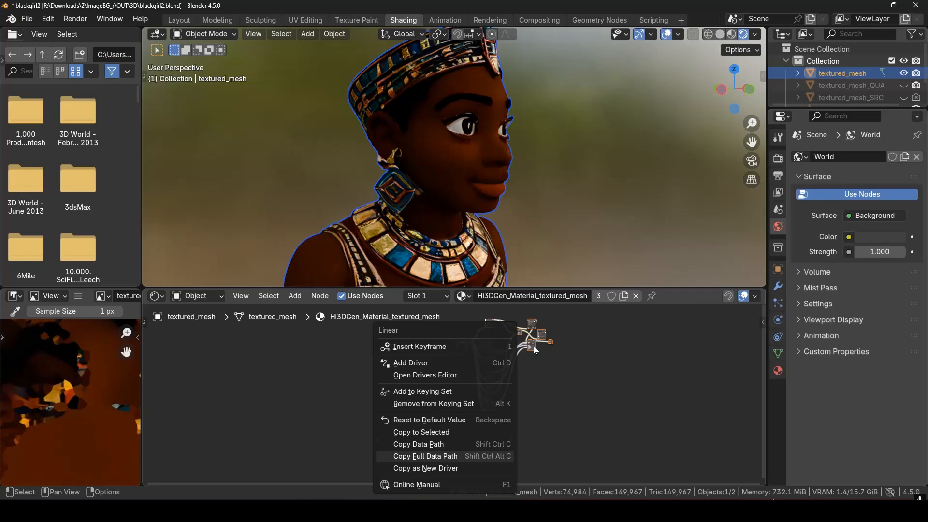
{"action": "scroll", "coordinate": [534, 345], "scroll_direction": "up", "scroll_amount": 1}
{"action": "left_click", "coordinate": [534, 345]}
{"action": "scroll", "coordinate": [481, 387], "scroll_direction": "up", "scroll_amount": 10}
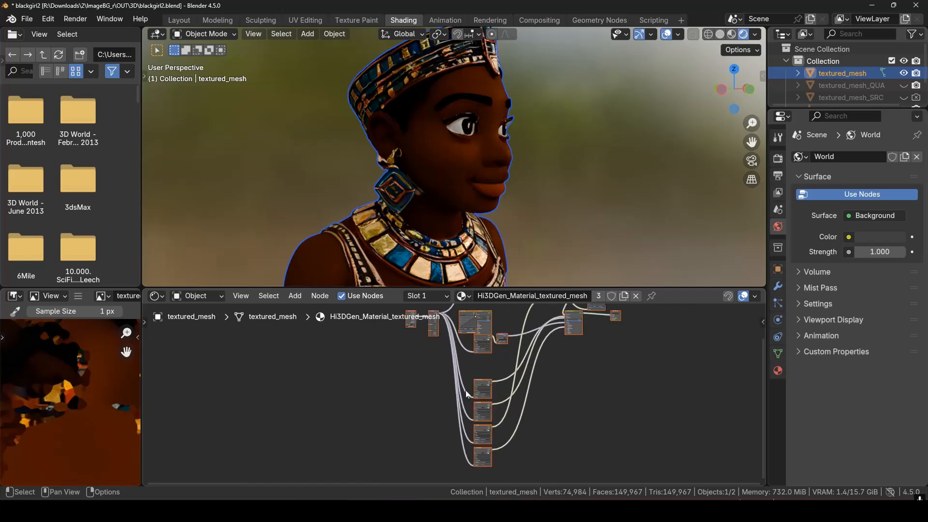
{"action": "scroll", "coordinate": [481, 383], "scroll_direction": "up", "scroll_amount": 2}
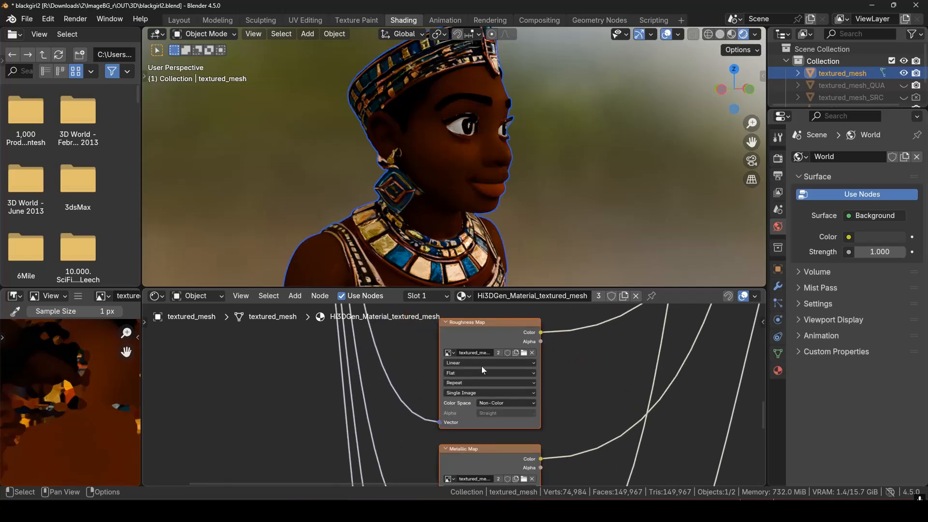
{"action": "right_click", "coordinate": [492, 337]}
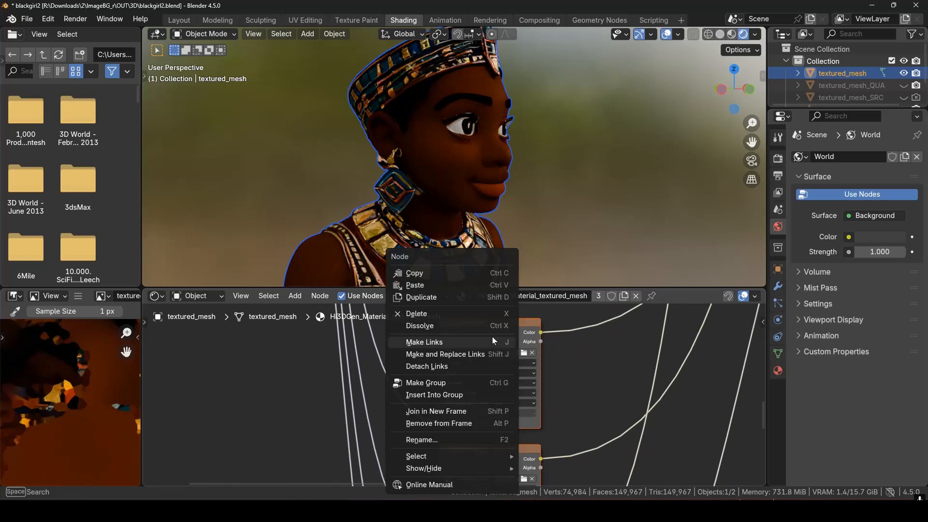
{"action": "left_click", "coordinate": [454, 274]}
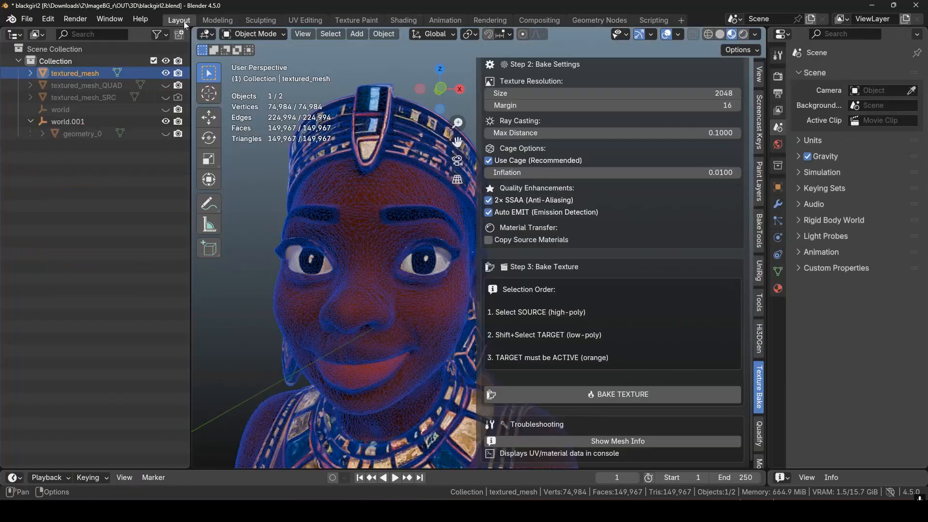
Show textured_mesh_QUAD instead of textured_mesh, paste the copied nodes into its UVT_BakeMat material, and return to the Layout workspace.
{"action": "left_click", "coordinate": [183, 21]}
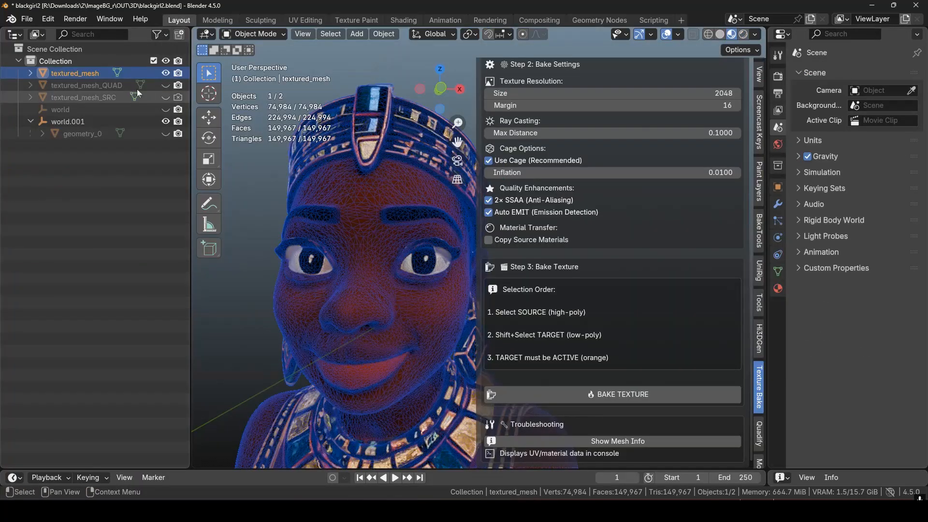
{"action": "left_click", "coordinate": [165, 73]}
{"action": "left_click", "coordinate": [165, 85]}
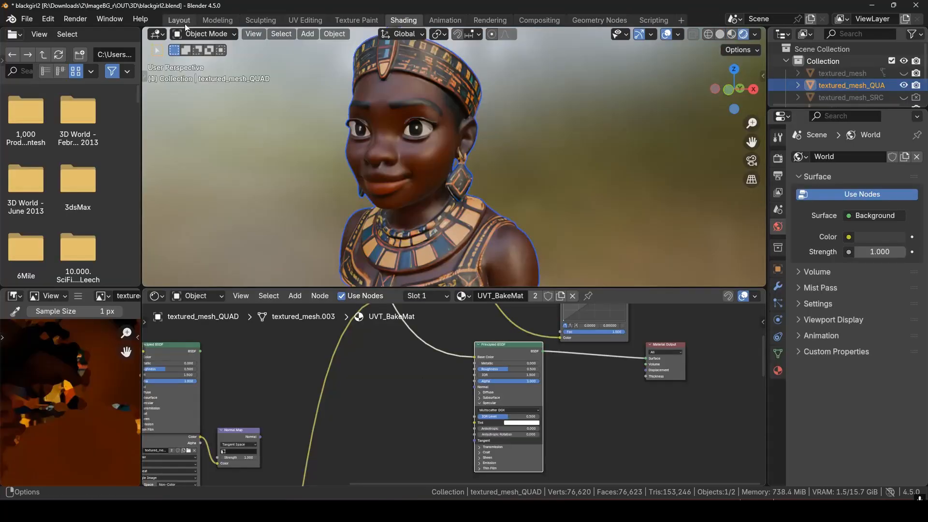
{"action": "left_click", "coordinate": [185, 24]}
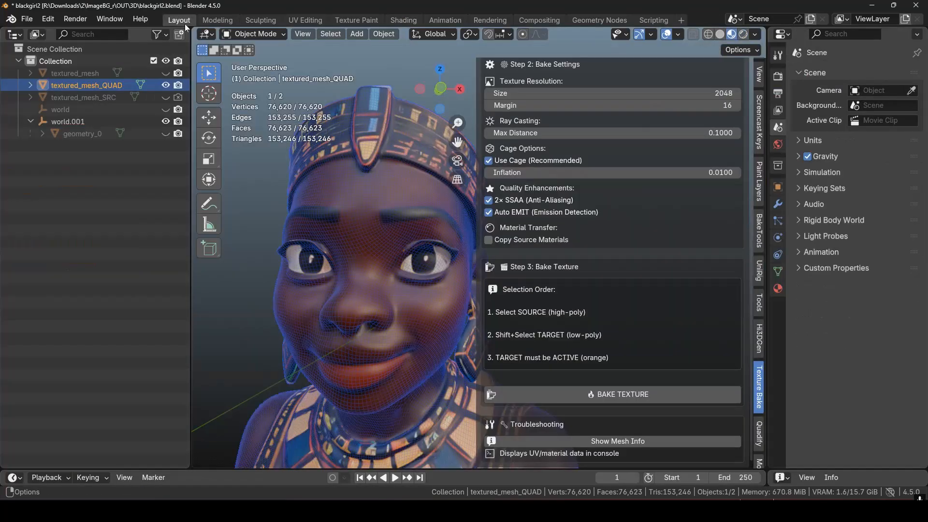
Deselect everything and examine textured_mesh_QUAD up close, and swap visibility to textured_mesh to compare the two materials.
{"action": "left_click", "coordinate": [356, 60]}
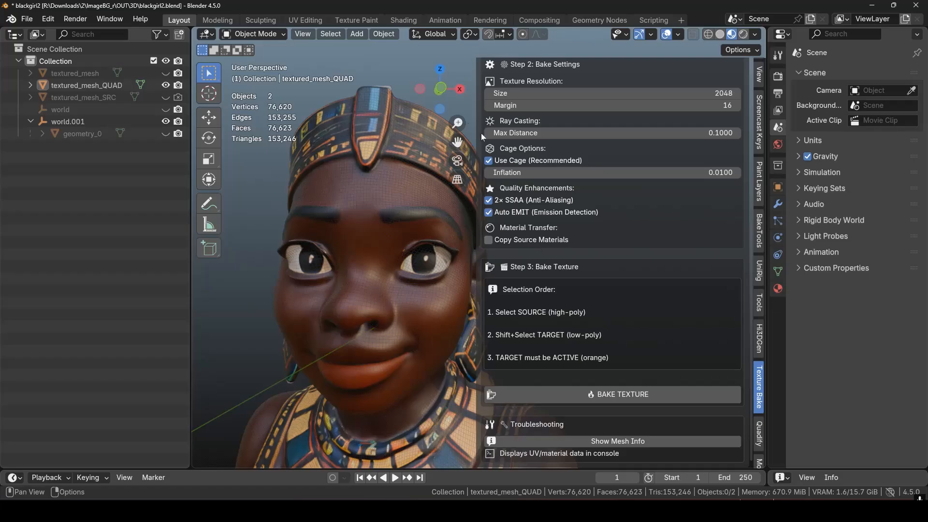
{"action": "left_click_drag", "start_coordinate": [457, 141], "coordinate": [428, 75]}
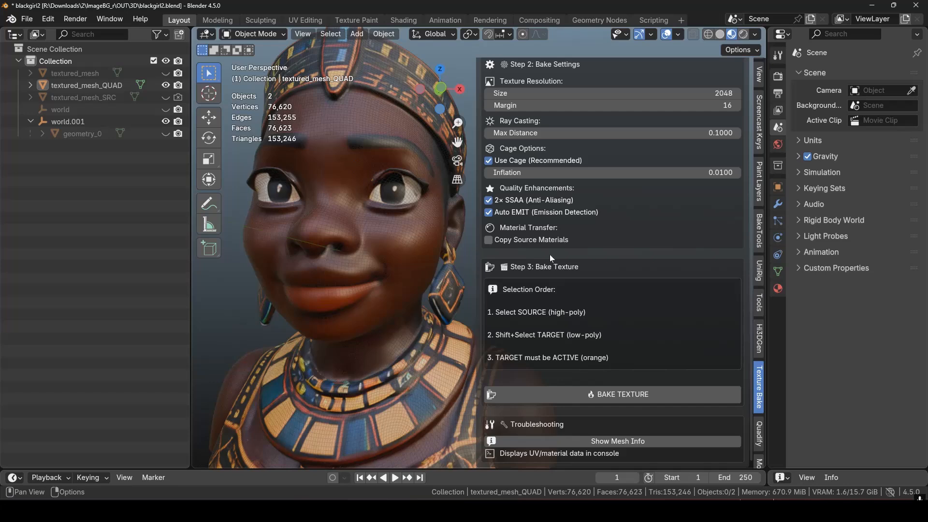
{"action": "left_click", "coordinate": [165, 85]}
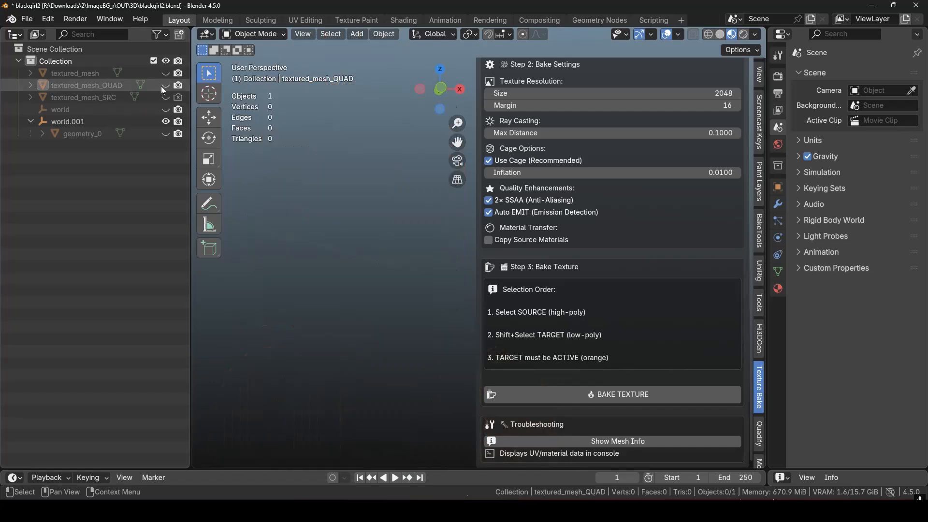
{"action": "left_click", "coordinate": [166, 73]}
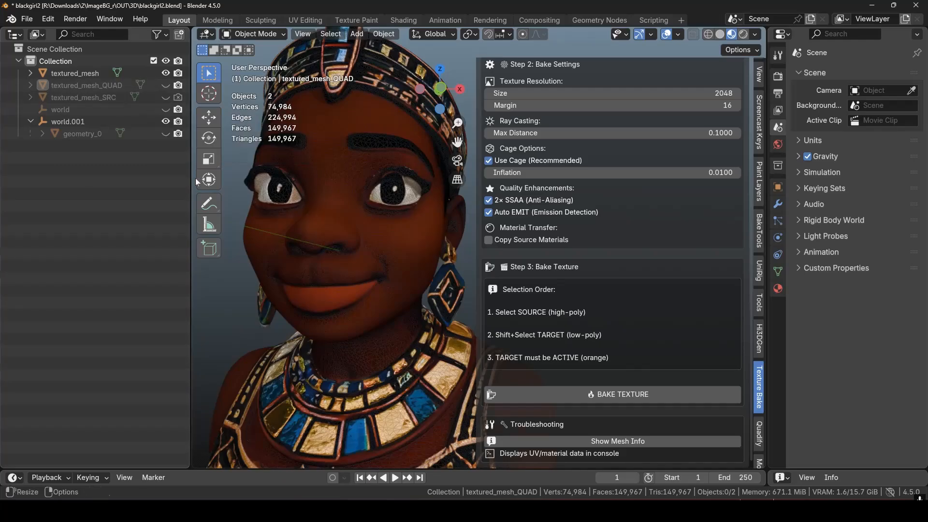
Bring up the file operations for the current project.
{"action": "left_click", "coordinate": [31, 23]}
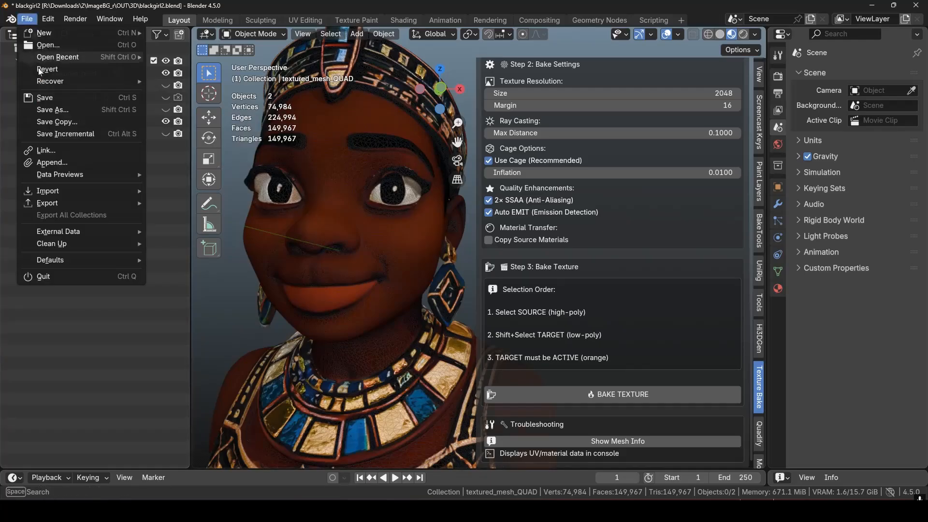